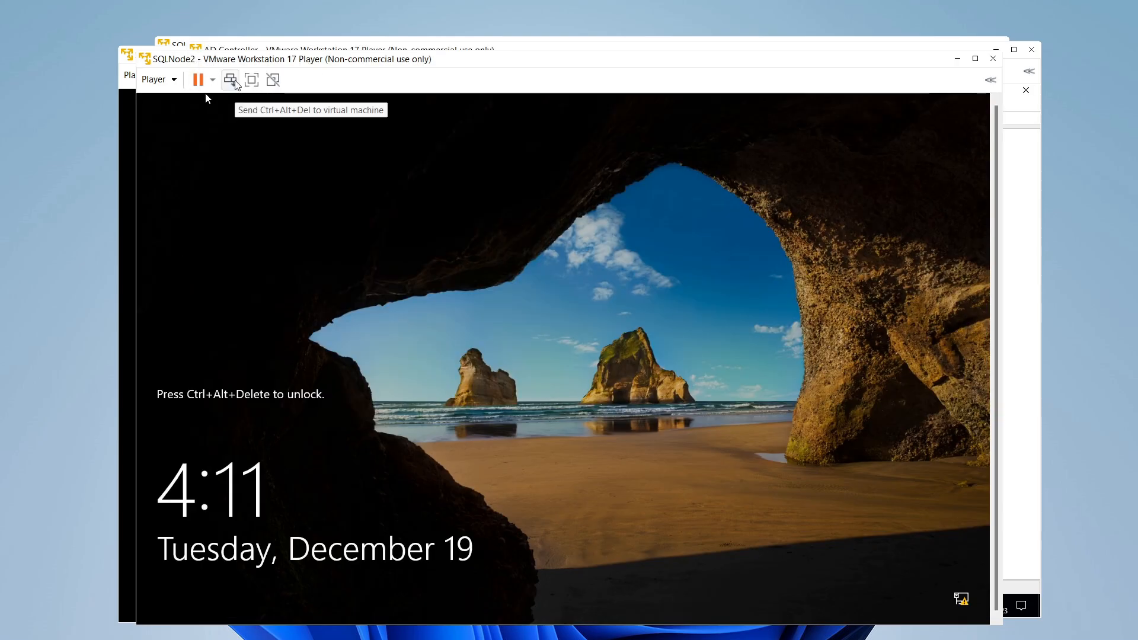
# - Switch to the SQLNode1 virtual machine and maximize its VMware Workstation Player window
pyautogui.click(130, 71)
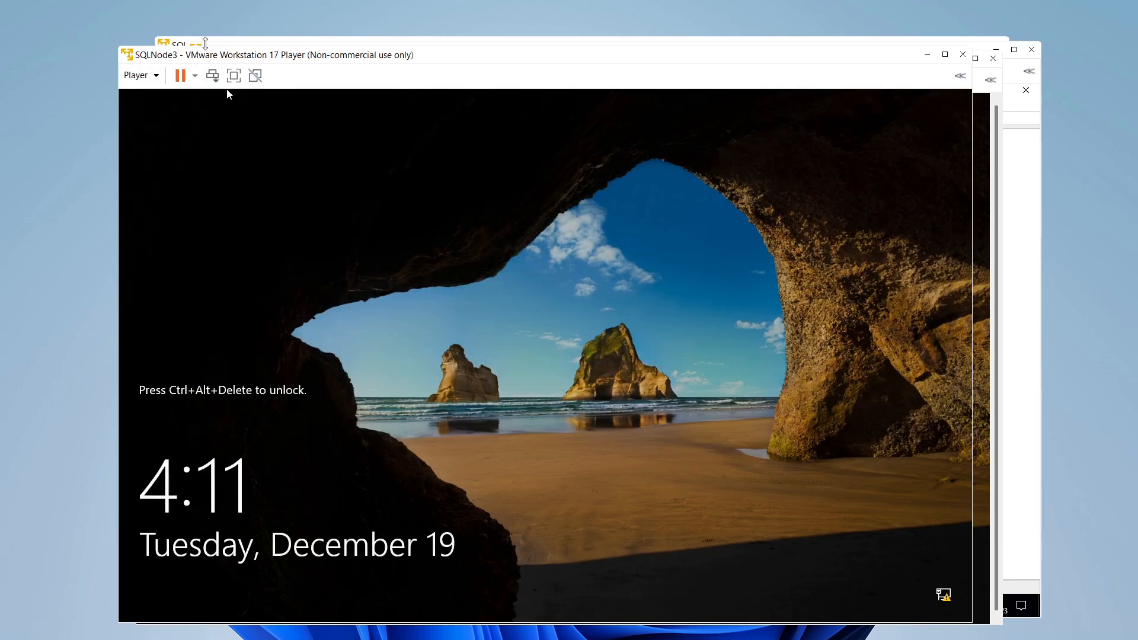
pyautogui.click(205, 39)
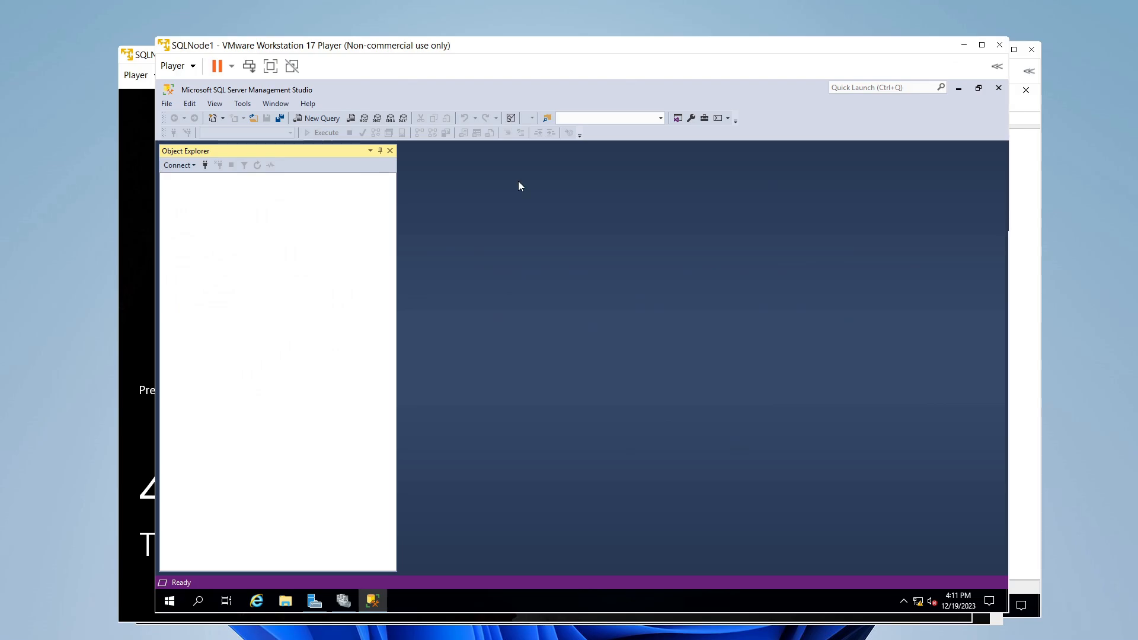
pyautogui.click(981, 45)
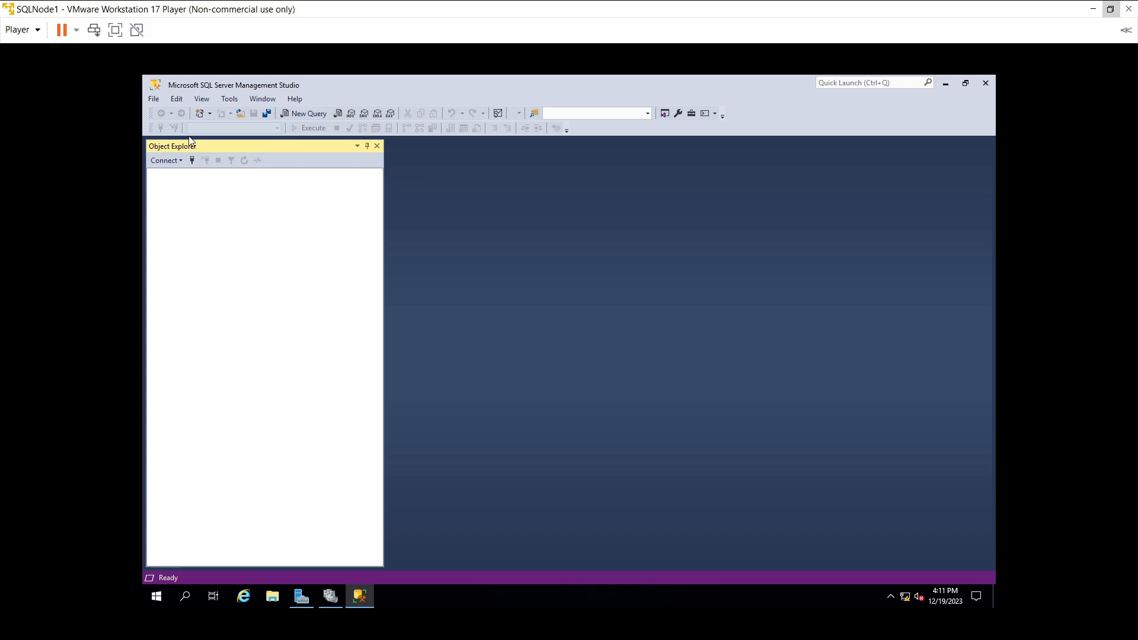
# - Connect Object Explorer to the SQLNODE1 Database Engine using Windows Authentication
pyautogui.click(192, 160)
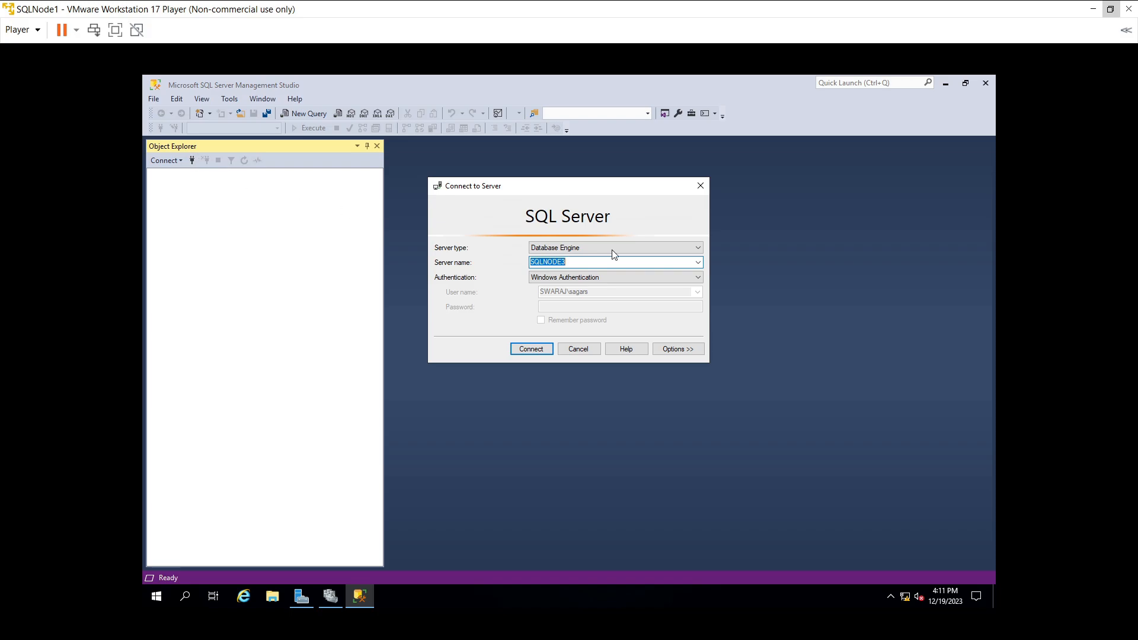
pyautogui.click(698, 262)
pyautogui.click(558, 282)
pyautogui.click(698, 262)
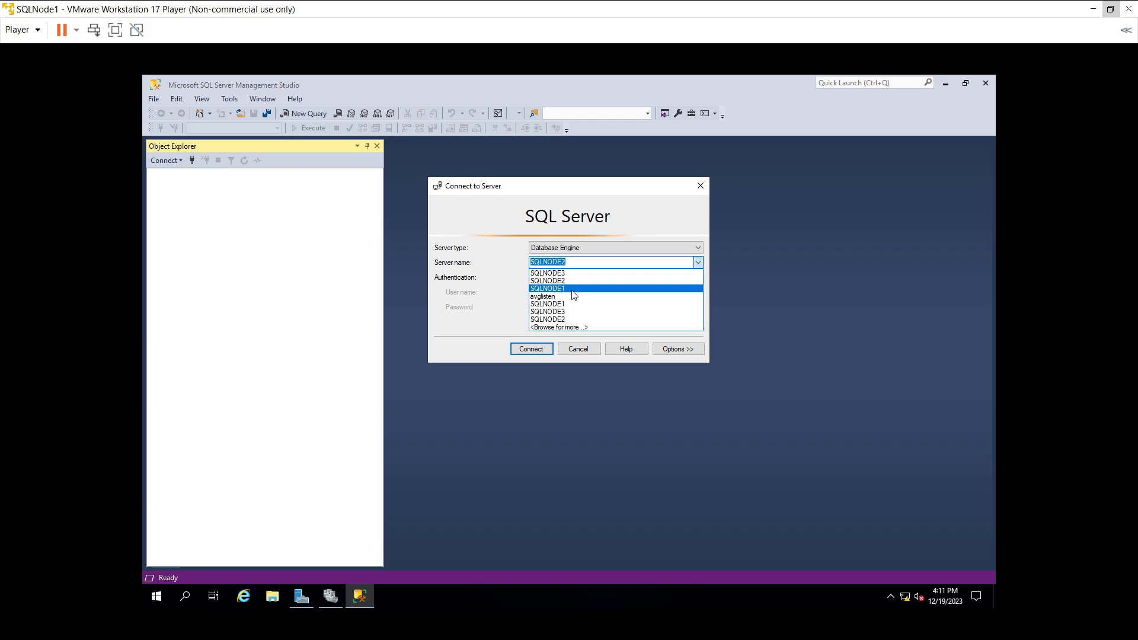
pyautogui.click(561, 304)
pyautogui.click(536, 352)
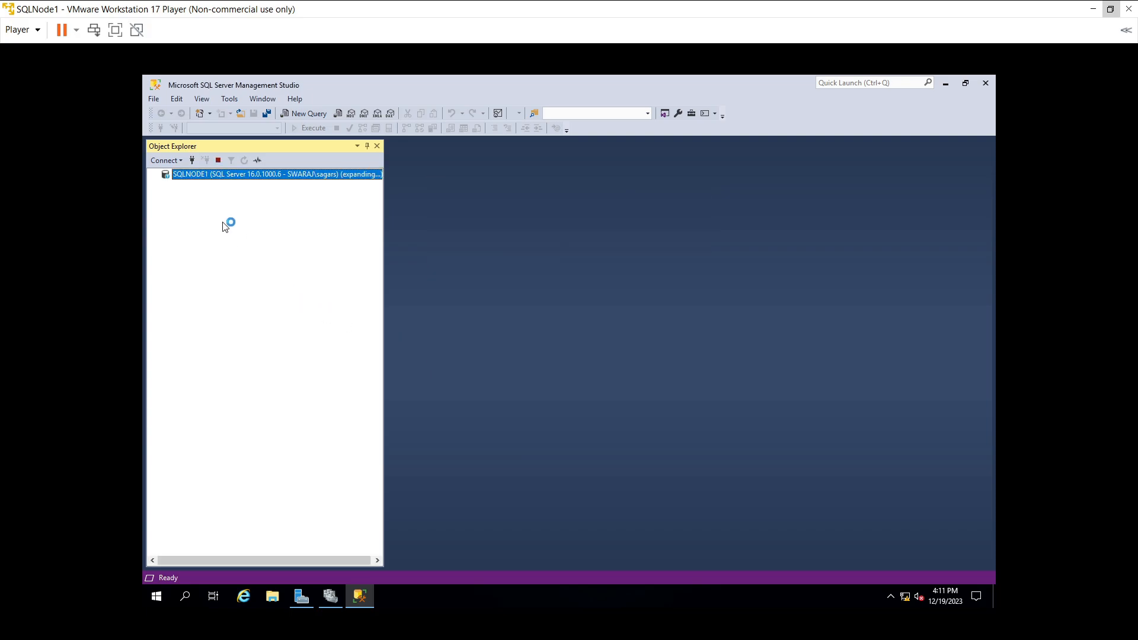
# - Add a connection to the SQLNODE2 Database Engine in Object Explorer
pyautogui.click(192, 161)
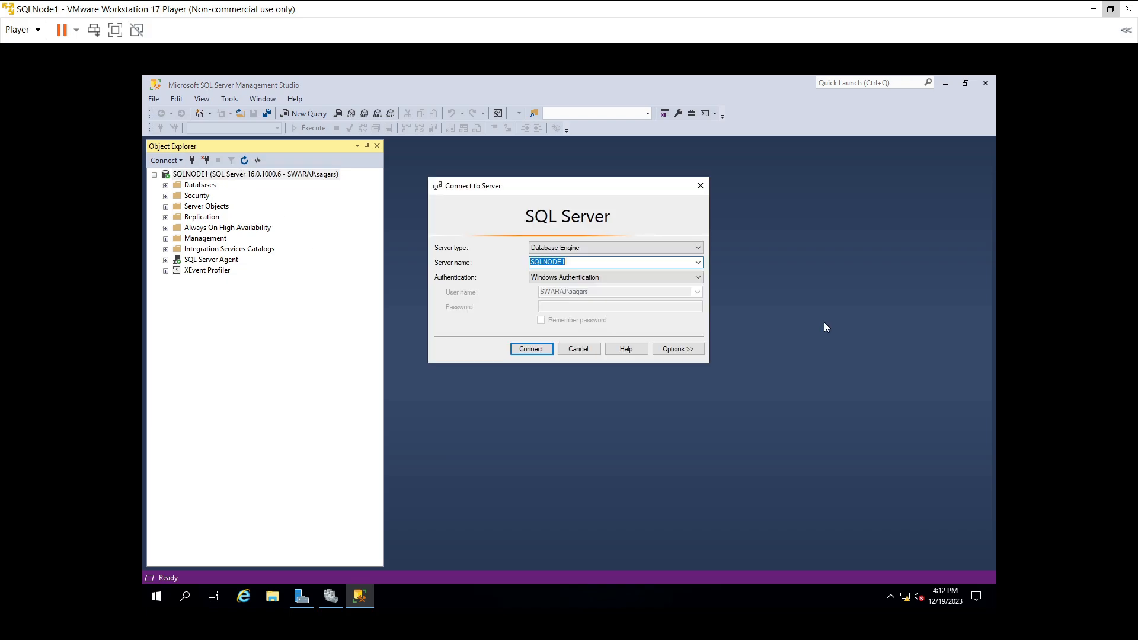
pyautogui.click(698, 263)
pyautogui.click(578, 283)
pyautogui.click(531, 349)
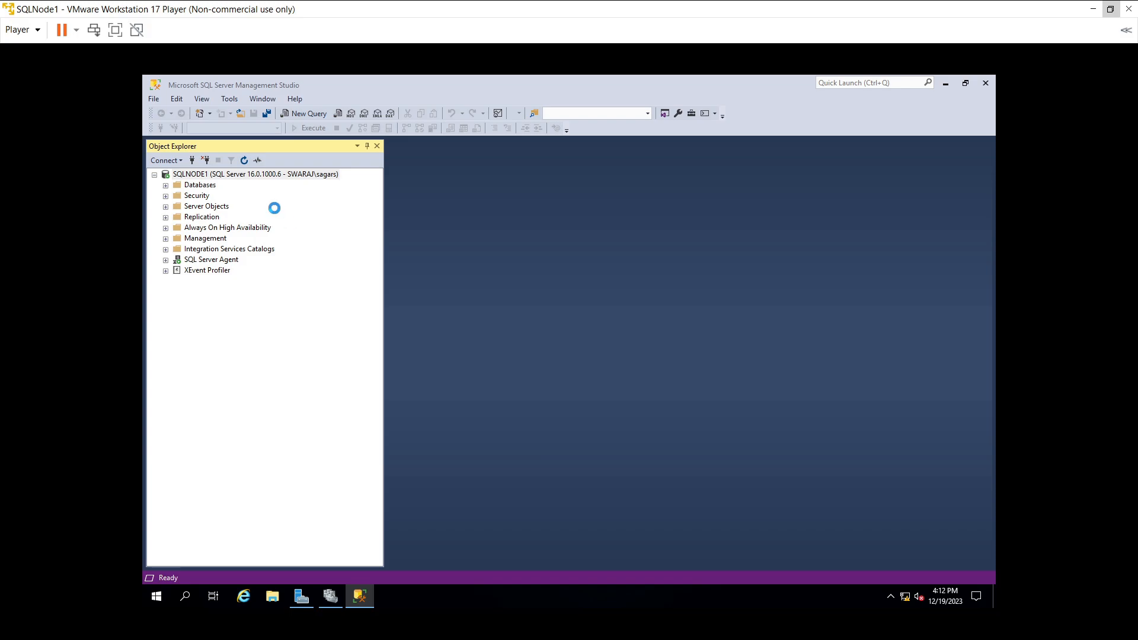
# - Add a connection to the SQLNODE3 Database Engine in Object Explorer
pyautogui.click(191, 161)
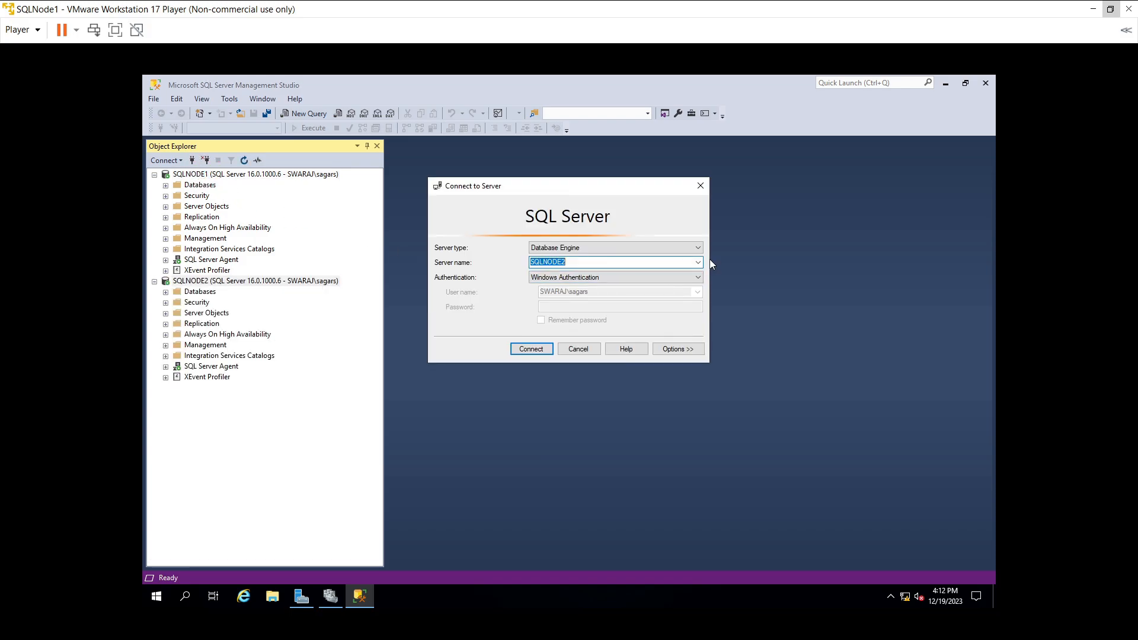
pyautogui.click(698, 261)
pyautogui.click(549, 321)
pyautogui.click(536, 348)
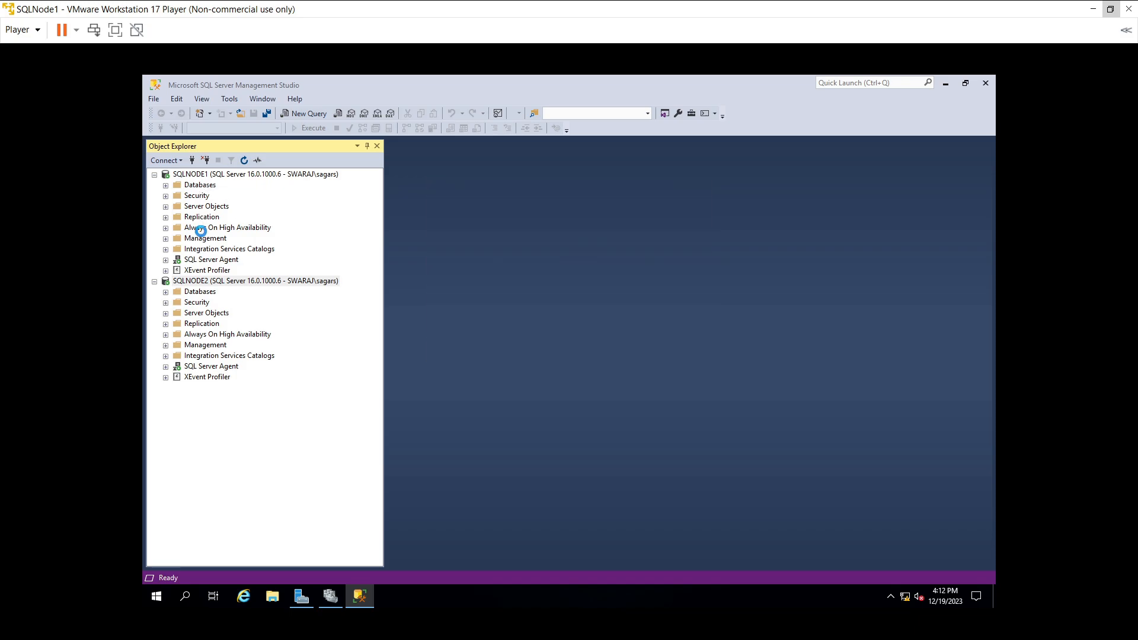
# - Expand Always On High Availability under SQLNODE1 and locate AGSharedFolder on the C: drive in File Explorer
pyautogui.doubleClick(204, 228)
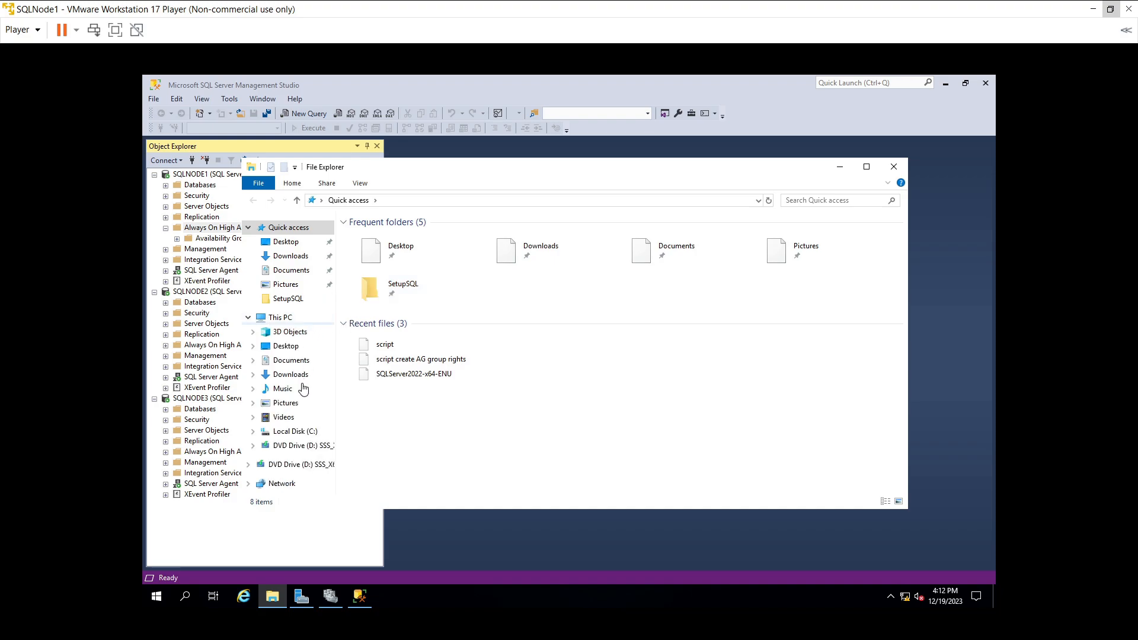
pyautogui.click(308, 435)
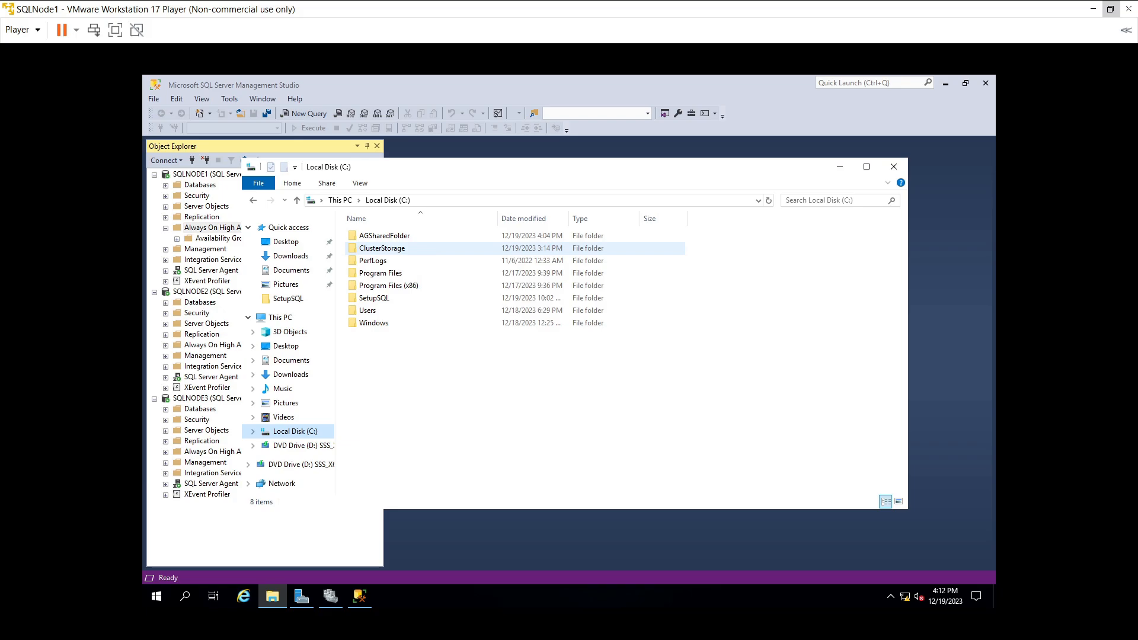
pyautogui.click(356, 235)
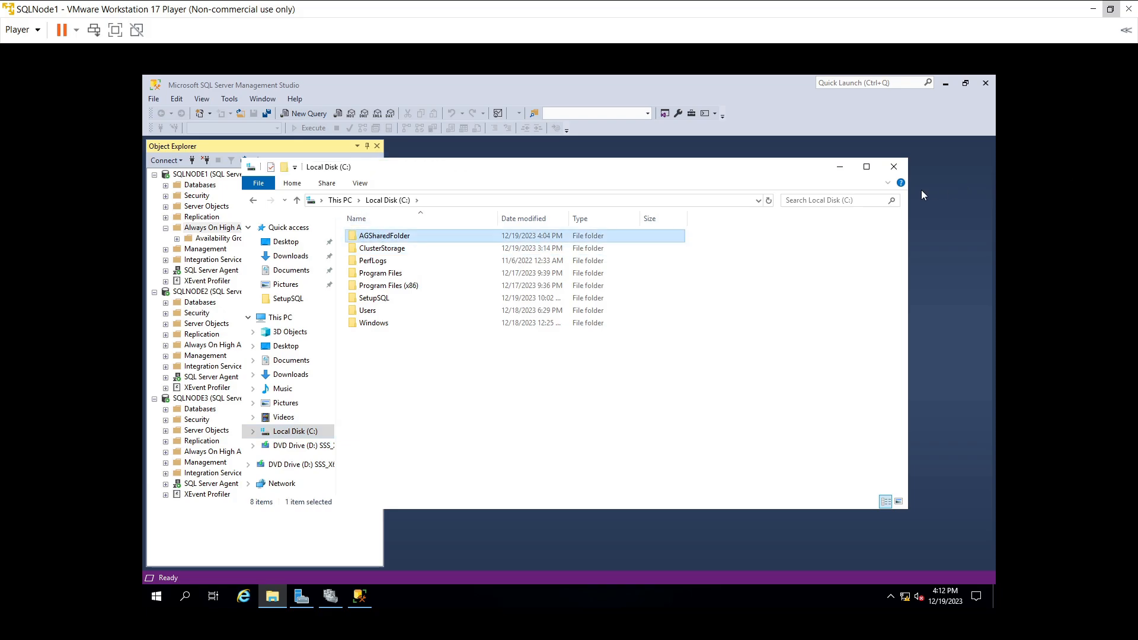
pyautogui.click(839, 167)
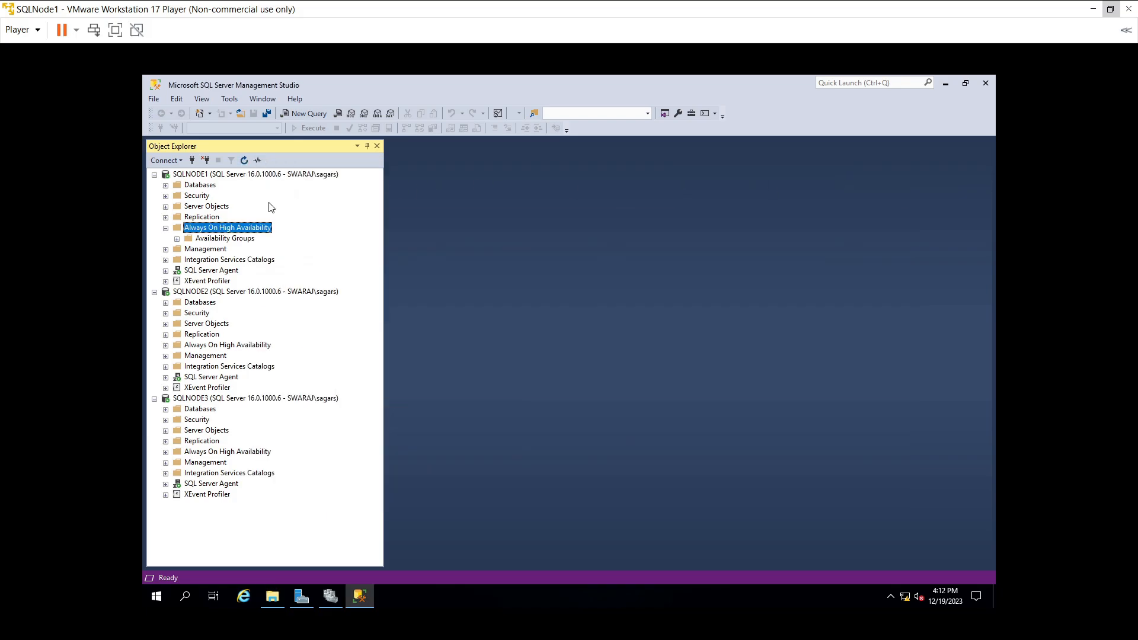
# - Start the New Availability Group Wizard for SQLNODE1 and proceed past the introduction to the availability group options
pyautogui.click(255, 222)
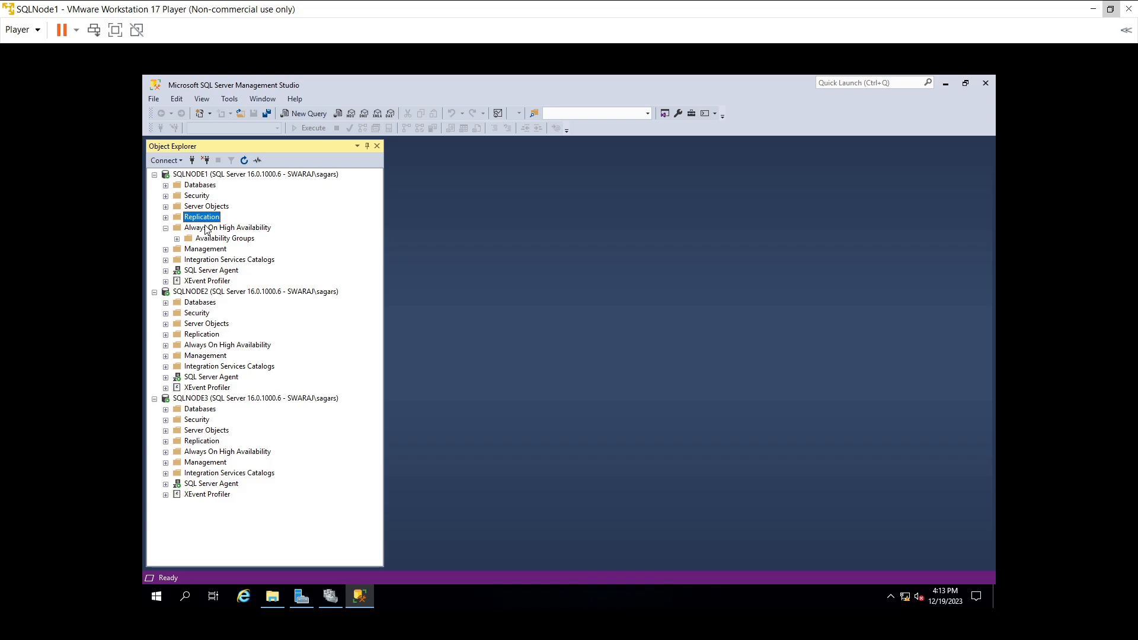
pyautogui.rightClick(206, 228)
pyautogui.click(261, 233)
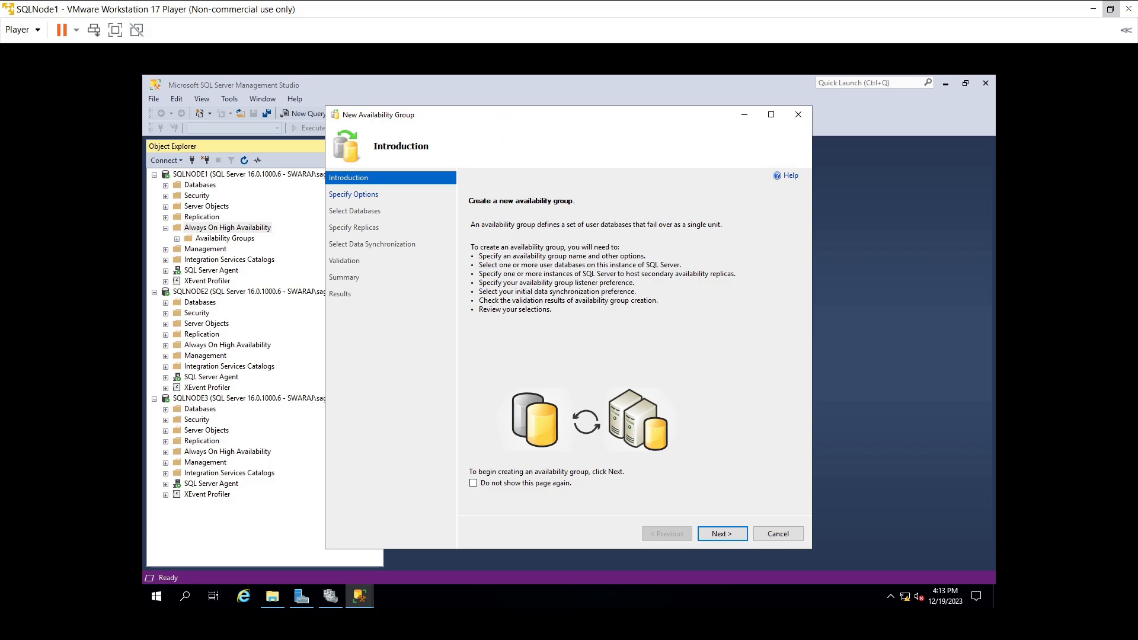
pyautogui.click(726, 533)
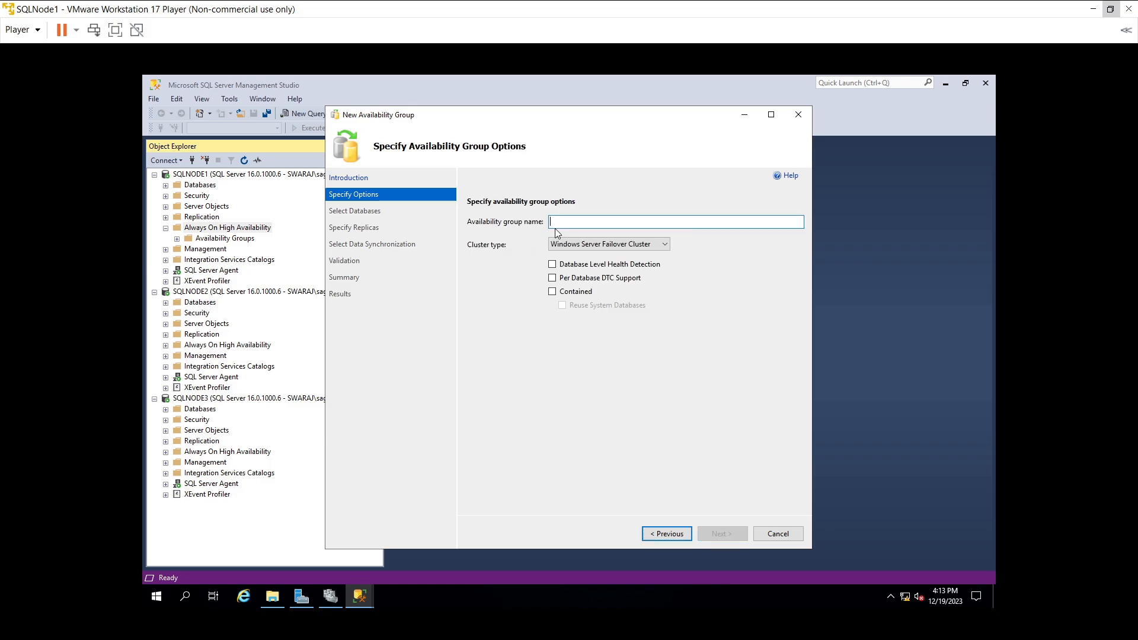
pyautogui.write('AVGGROUPN')
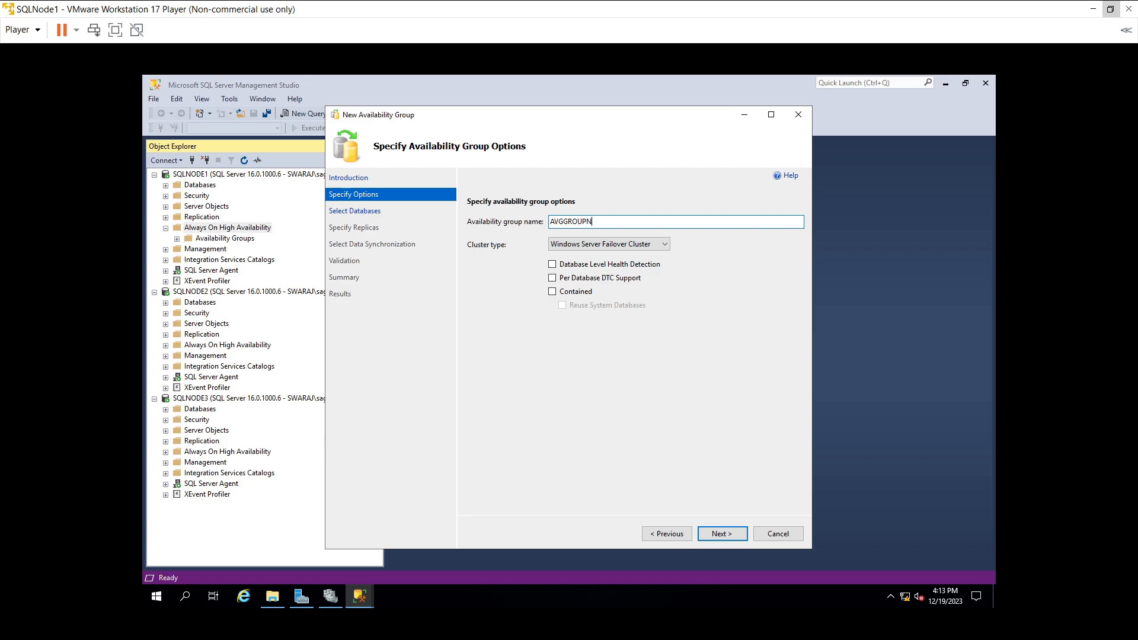
pyautogui.press('BackSpace')
pyautogui.press('BackSpace')
pyautogui.press('BackSpace')
pyautogui.press('BackSpace')
pyautogui.press('BackSpace')
pyautogui.press('BackSpace')
pyautogui.press('BackSpace')
pyautogui.press('BackSpace')
pyautogui.press('BackSpace')
pyautogui.press('BackSpace')
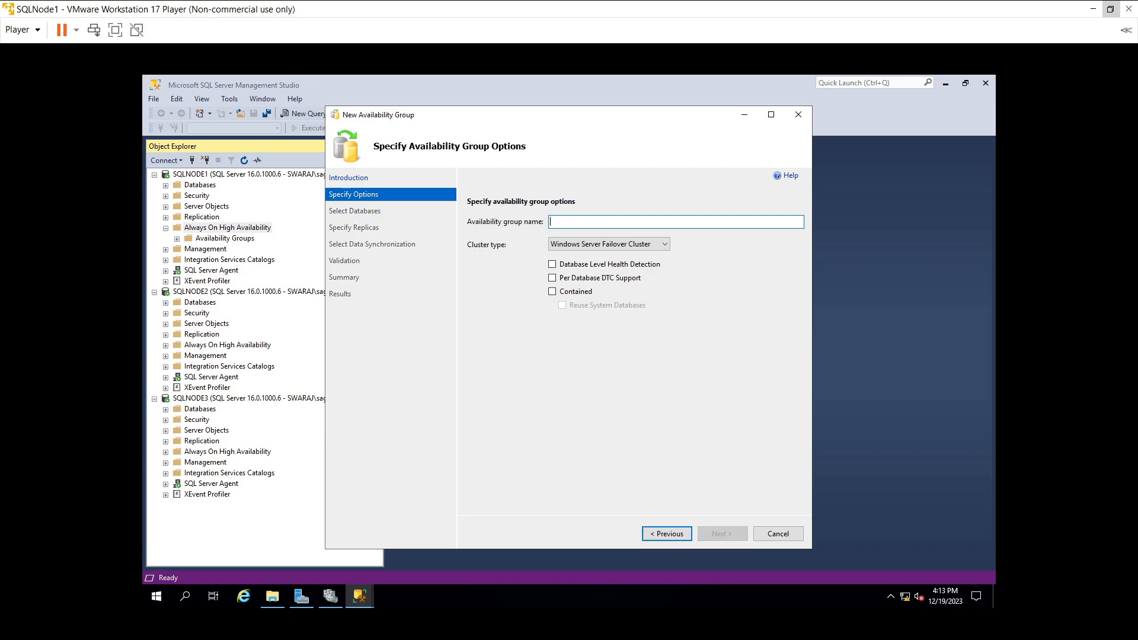
# - Name the availability group AVGGroupNew, enable Database Level Health Detection, and continue to database selection
pyautogui.write('AVGG')
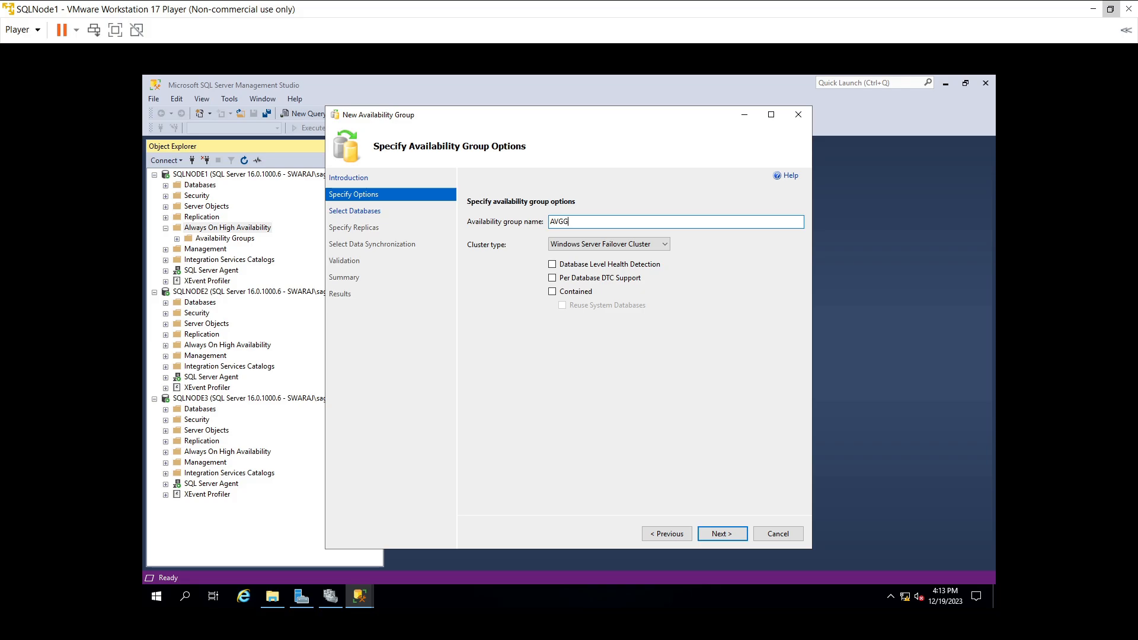
pyautogui.write('roupNew')
pyautogui.moveTo(644, 247)
pyautogui.click(551, 265)
pyautogui.click(707, 536)
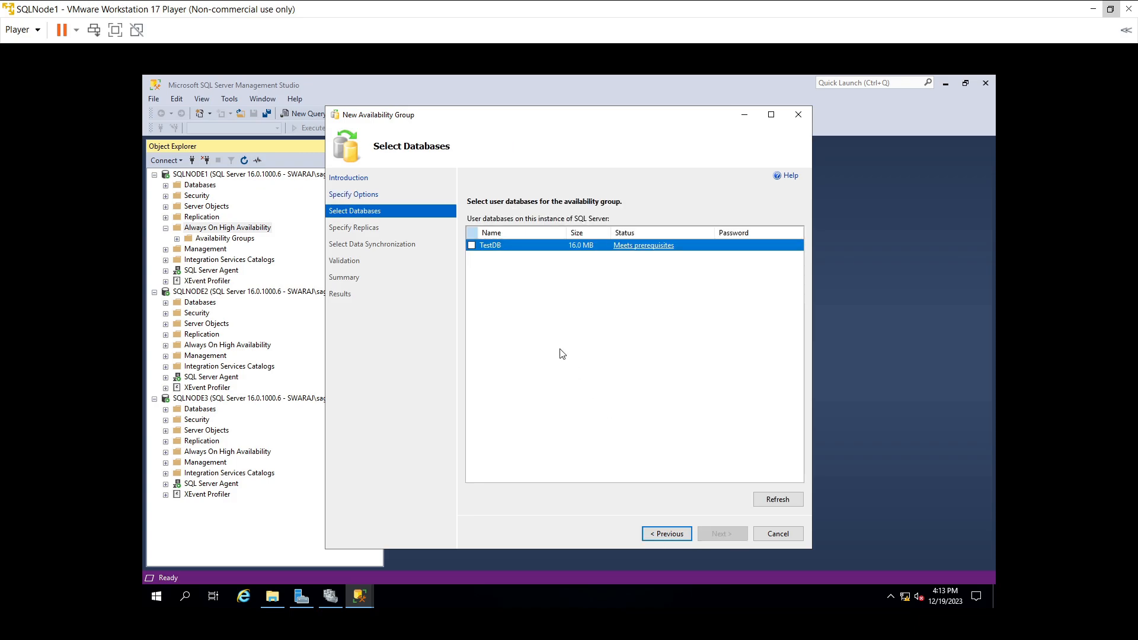
# - Include the TestDB database in the availability group and add SQLNODE2 as a secondary replica
pyautogui.click(471, 246)
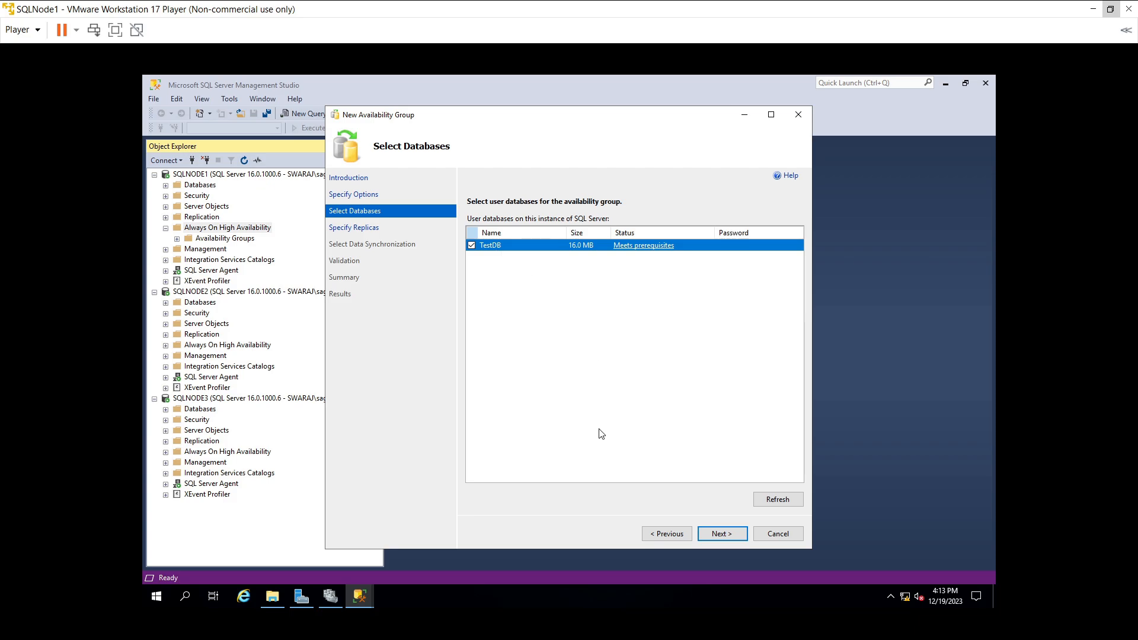
pyautogui.click(720, 534)
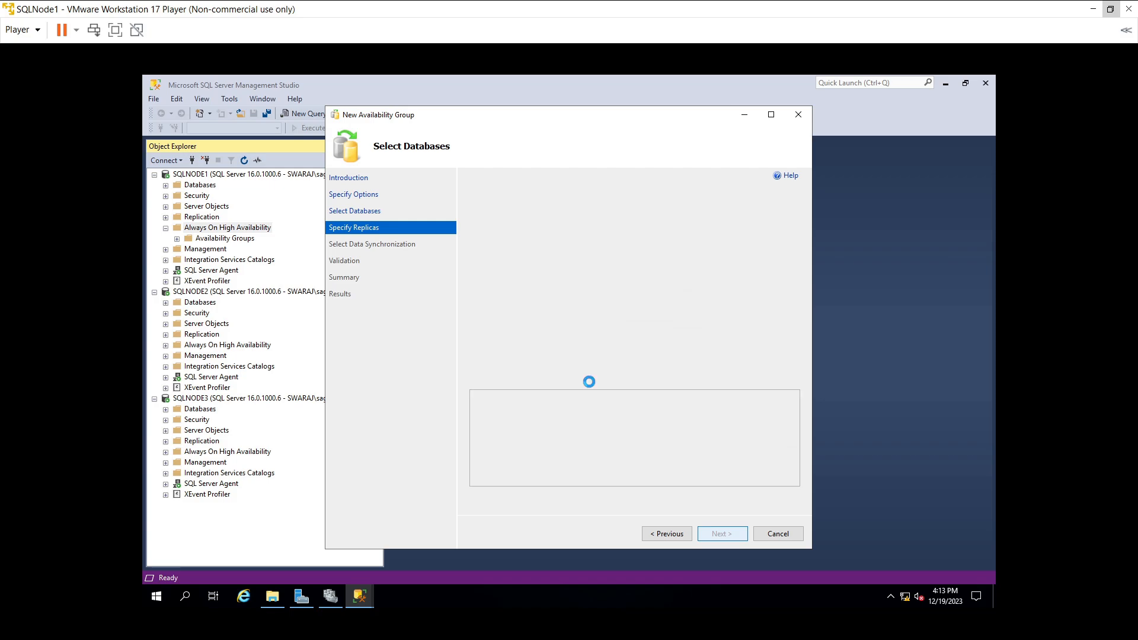
pyautogui.click(527, 377)
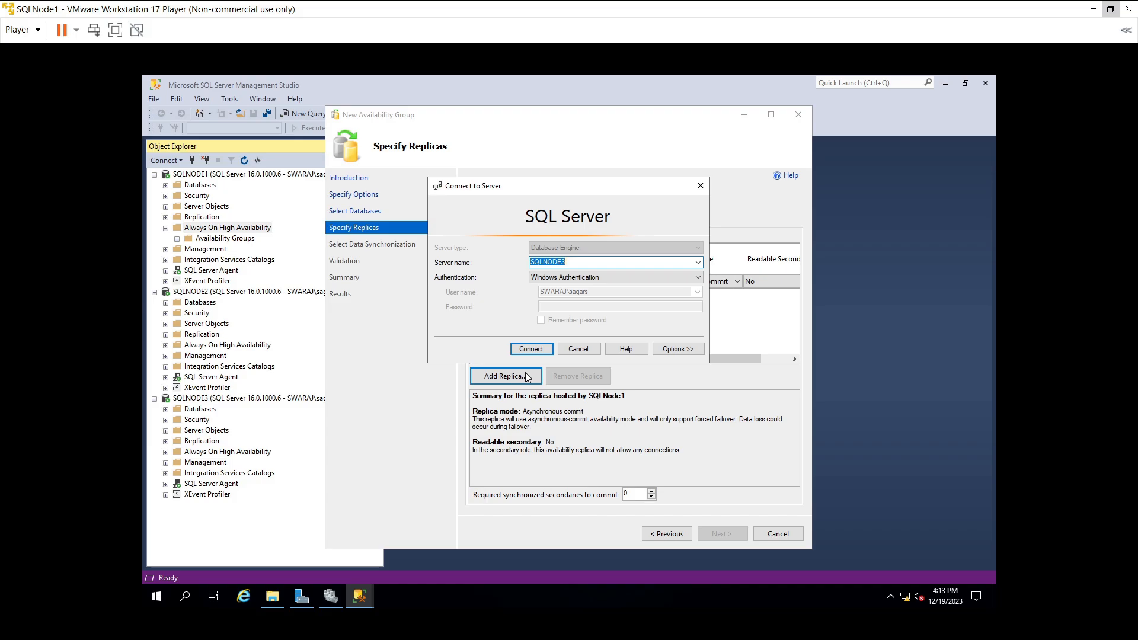
pyautogui.click(697, 262)
pyautogui.click(552, 280)
pyautogui.click(538, 352)
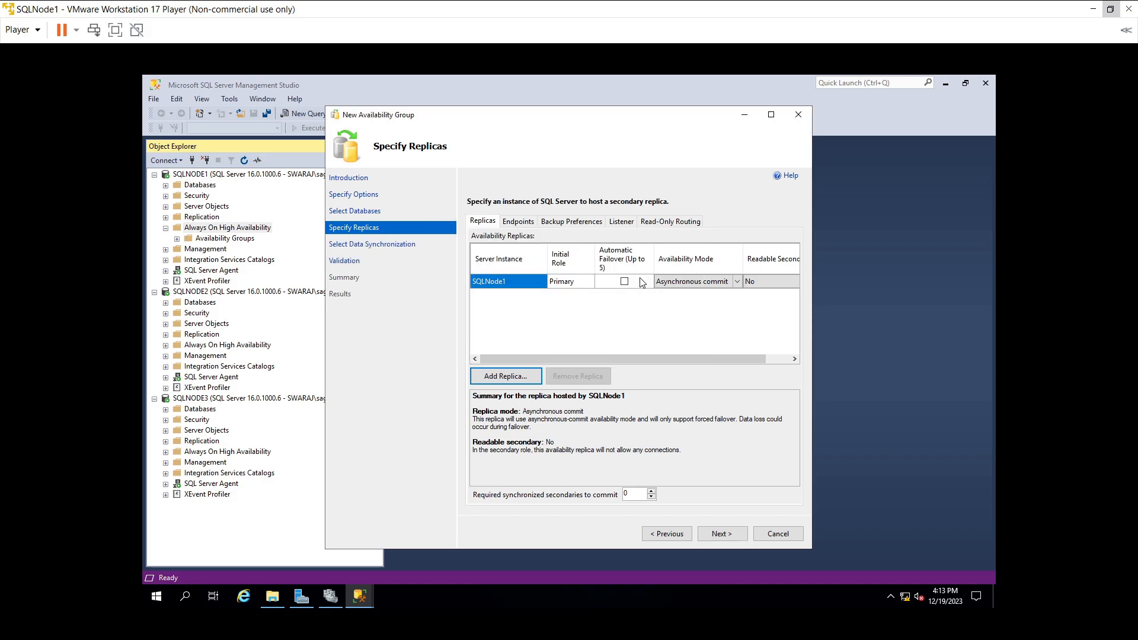
# - Add SQLNODE3 as another secondary replica of the availability group
pyautogui.click(511, 378)
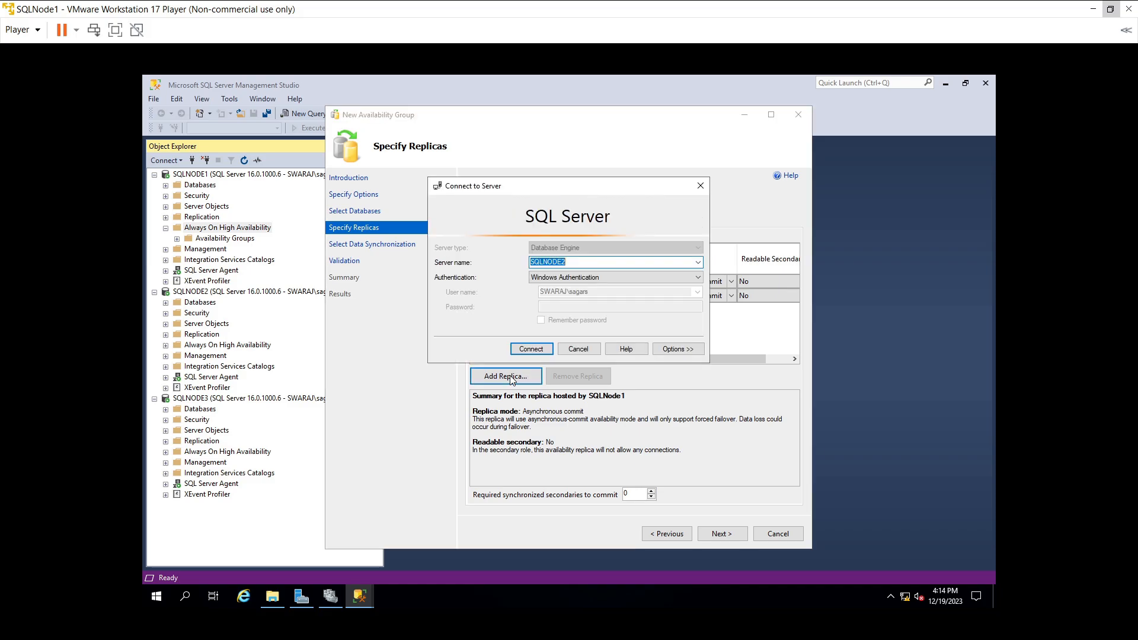
pyautogui.click(619, 262)
pyautogui.write('3')
pyautogui.click(517, 353)
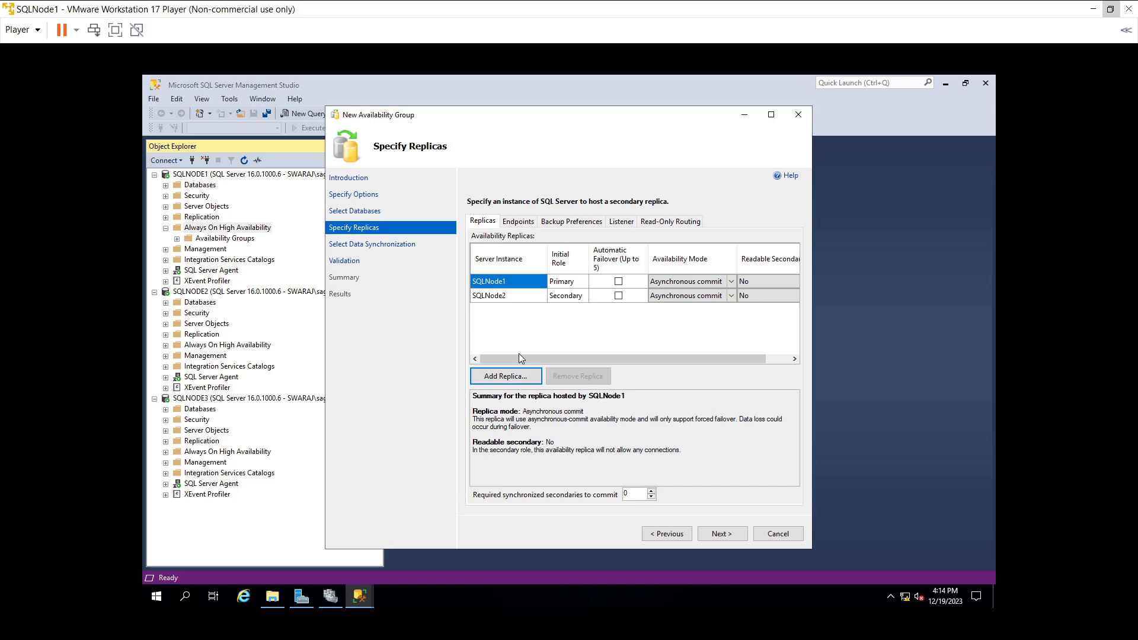
pyautogui.moveTo(536, 361); pyautogui.dragTo(475, 359)
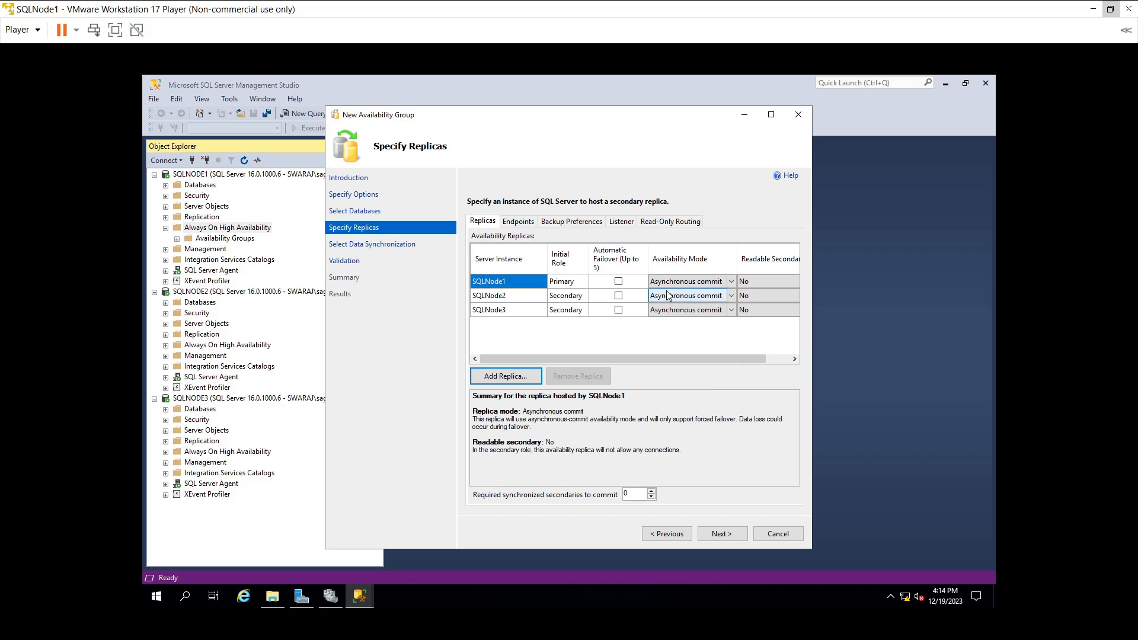
# - Set the availability mode of the SQLNode1 and SQLNode2 replicas to Synchronous commit
pyautogui.click(732, 283)
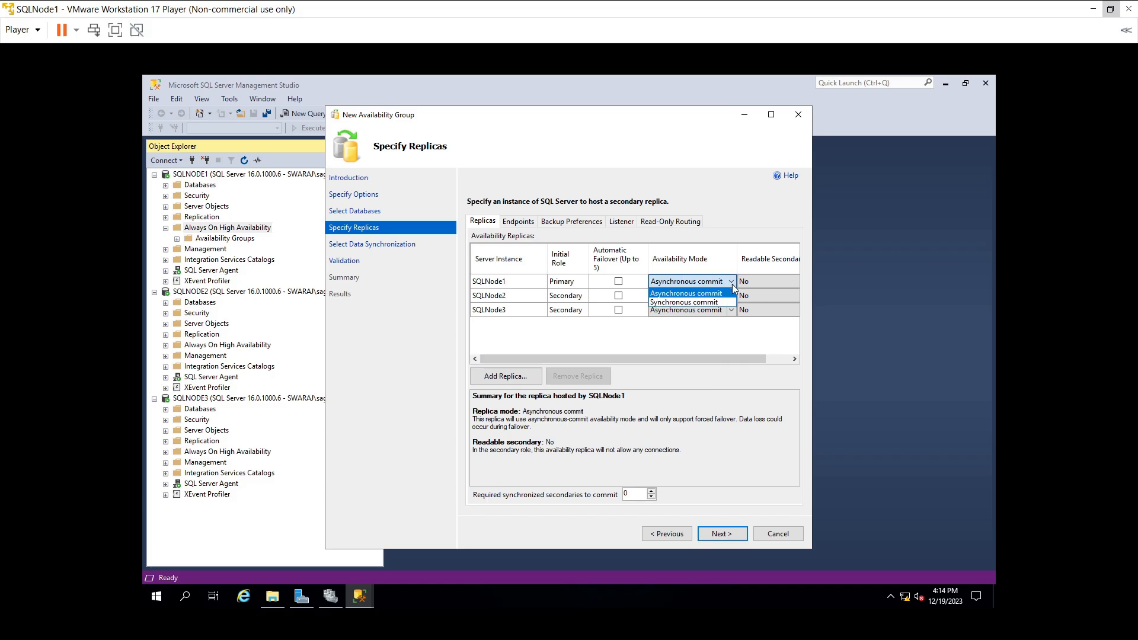
pyautogui.click(724, 302)
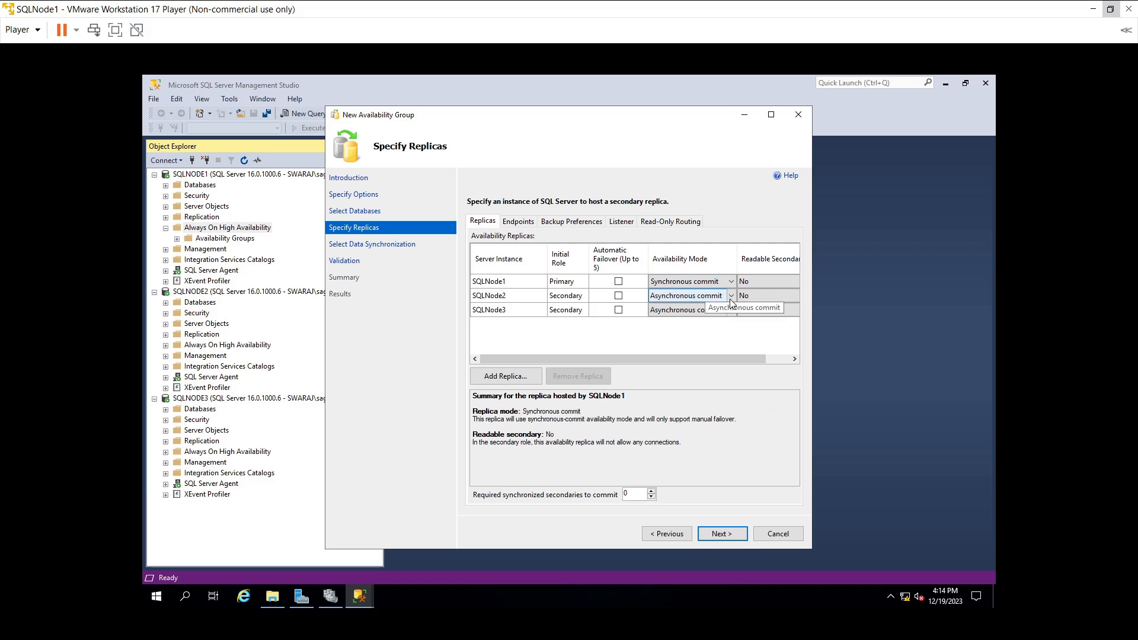
pyautogui.click(728, 298)
pyautogui.click(698, 316)
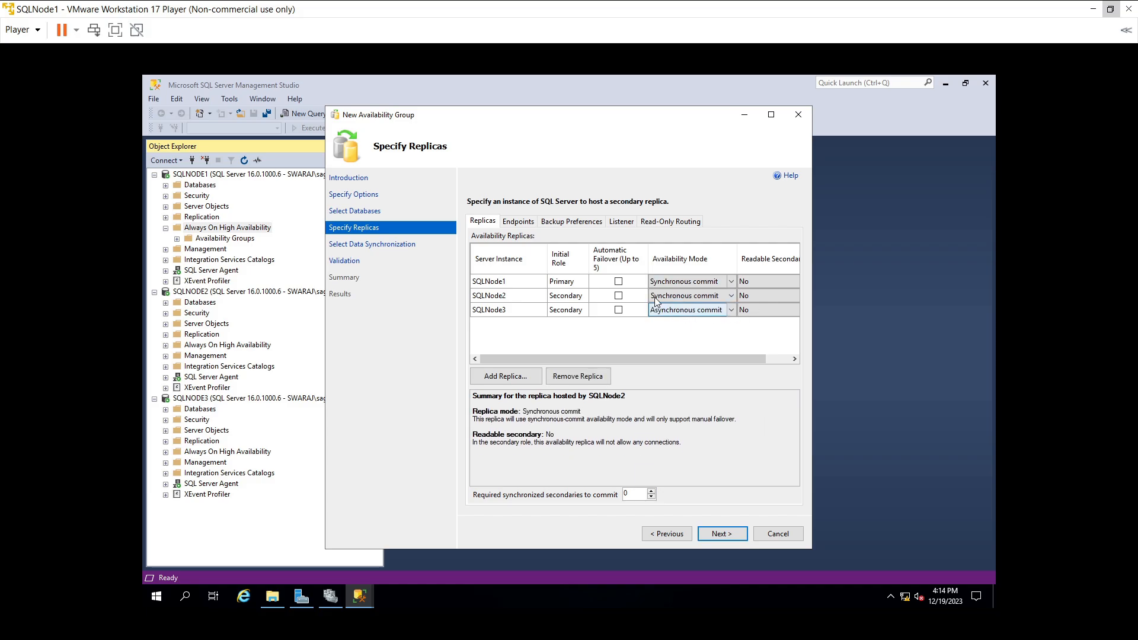
# - Enable automatic failover for the primary replica SQLNode1
pyautogui.click(617, 283)
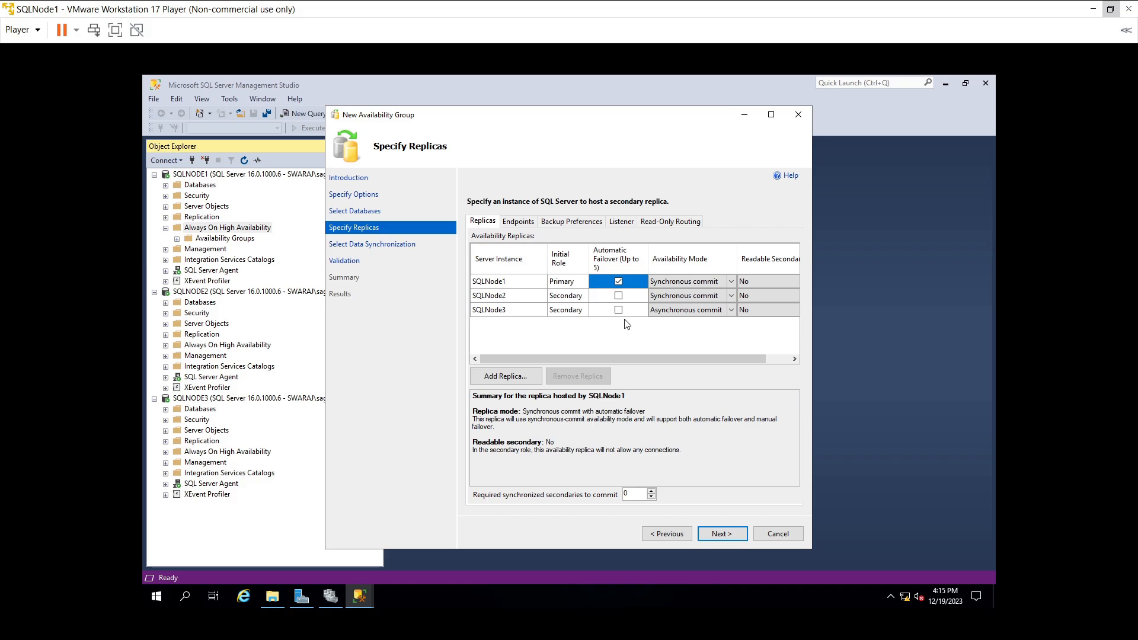
pyautogui.click(668, 286)
pyautogui.click(660, 297)
# - Set the readable secondary option of the SQLNode3 replica to Read-intent only
pyautogui.moveTo(693, 360); pyautogui.dragTo(770, 363)
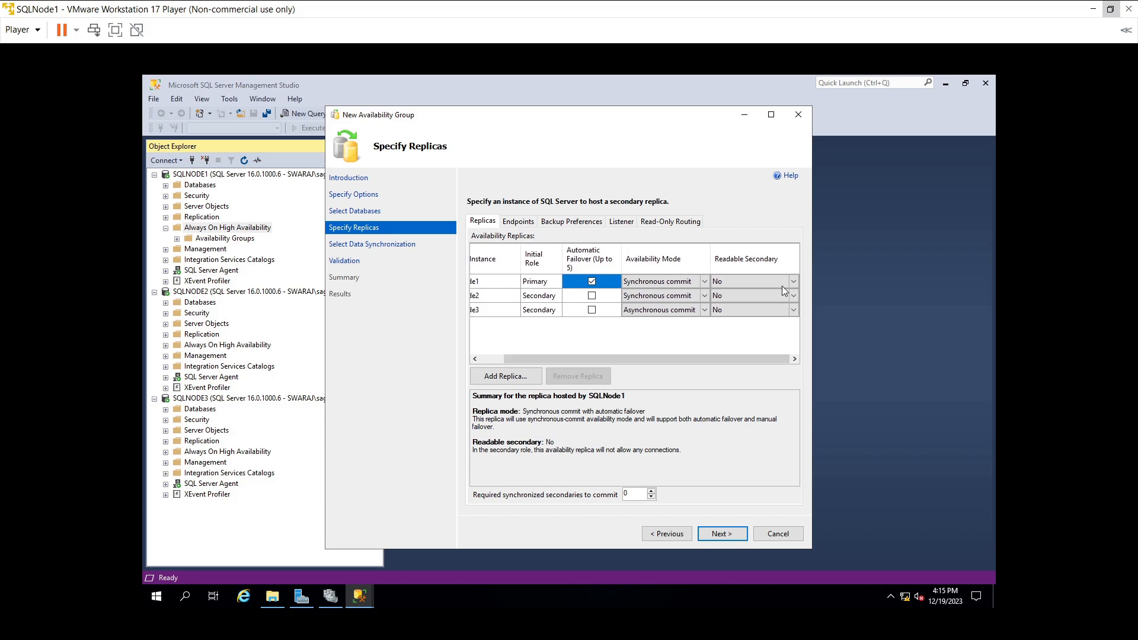
pyautogui.click(794, 310)
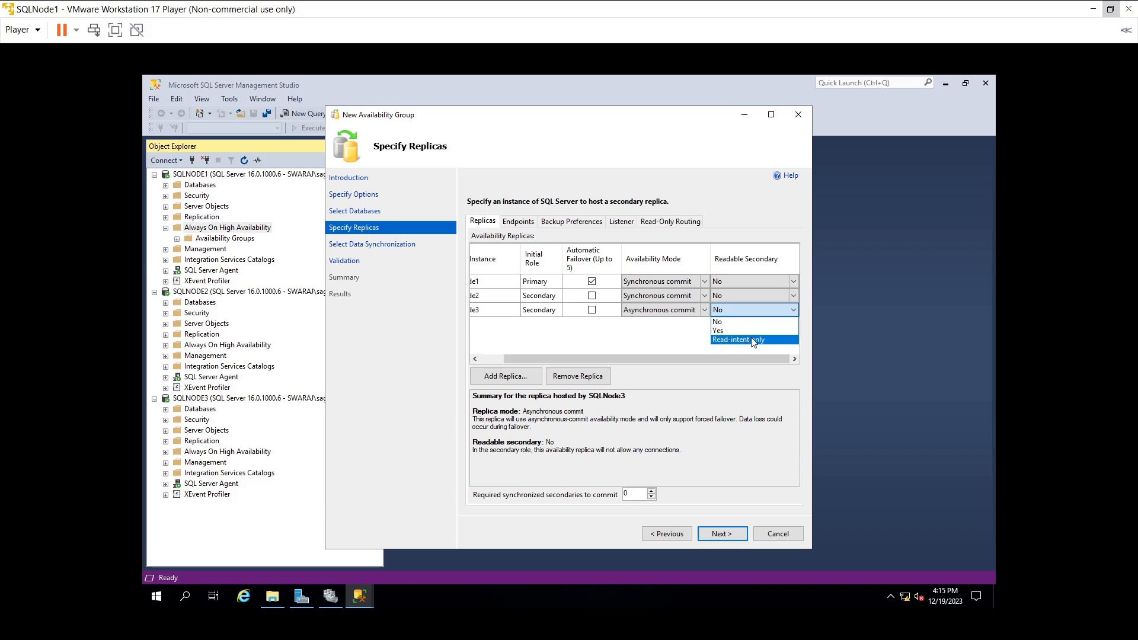
pyautogui.click(752, 340)
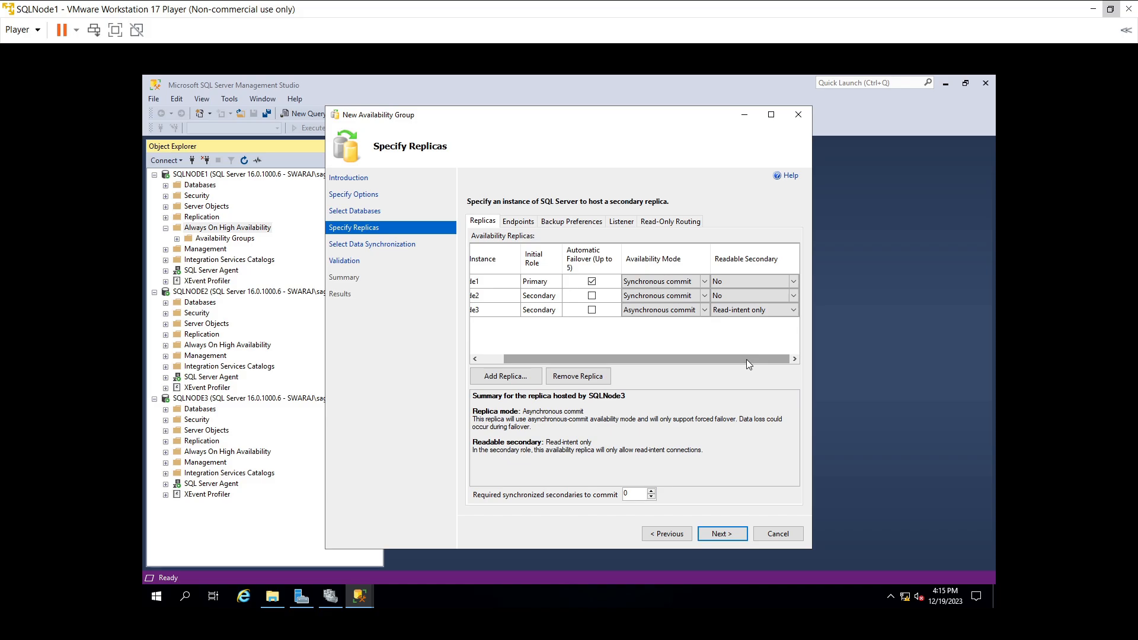
# - Review the endpoint URLs, port numbers, encryption settings and service accounts of the three replicas
pyautogui.moveTo(745, 359); pyautogui.dragTo(608, 354)
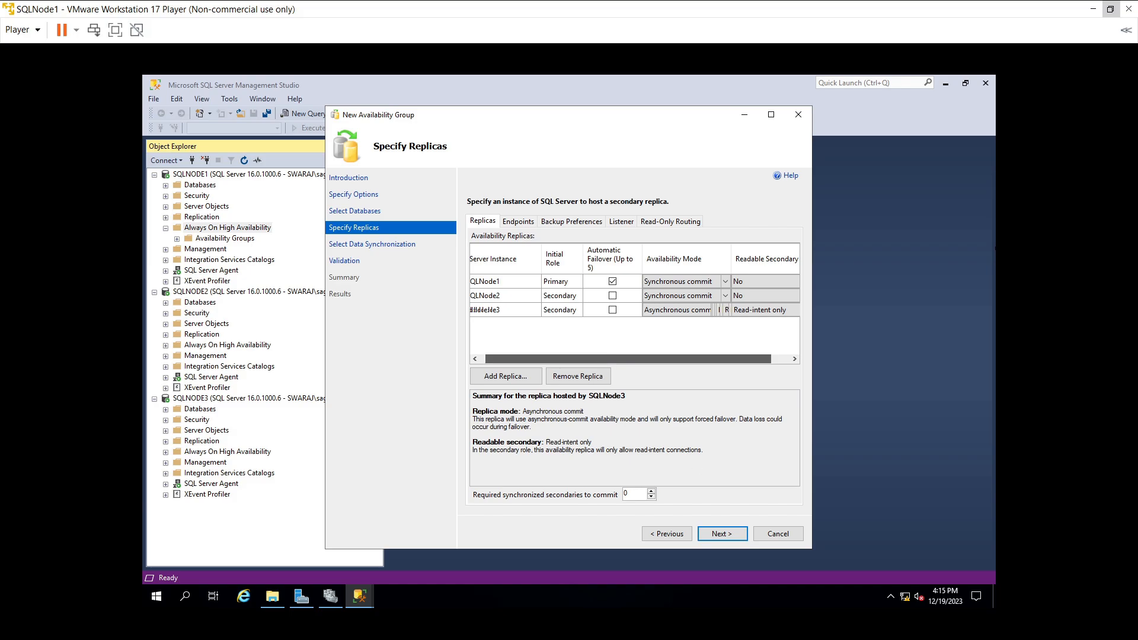
pyautogui.click(519, 221)
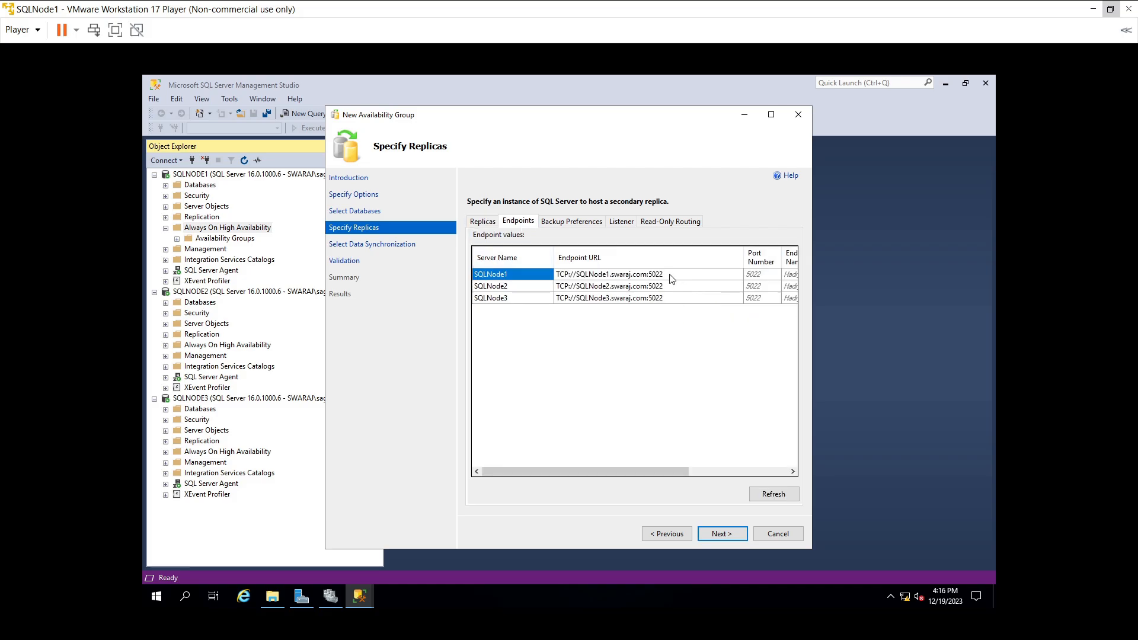
pyautogui.moveTo(623, 472); pyautogui.dragTo(796, 478)
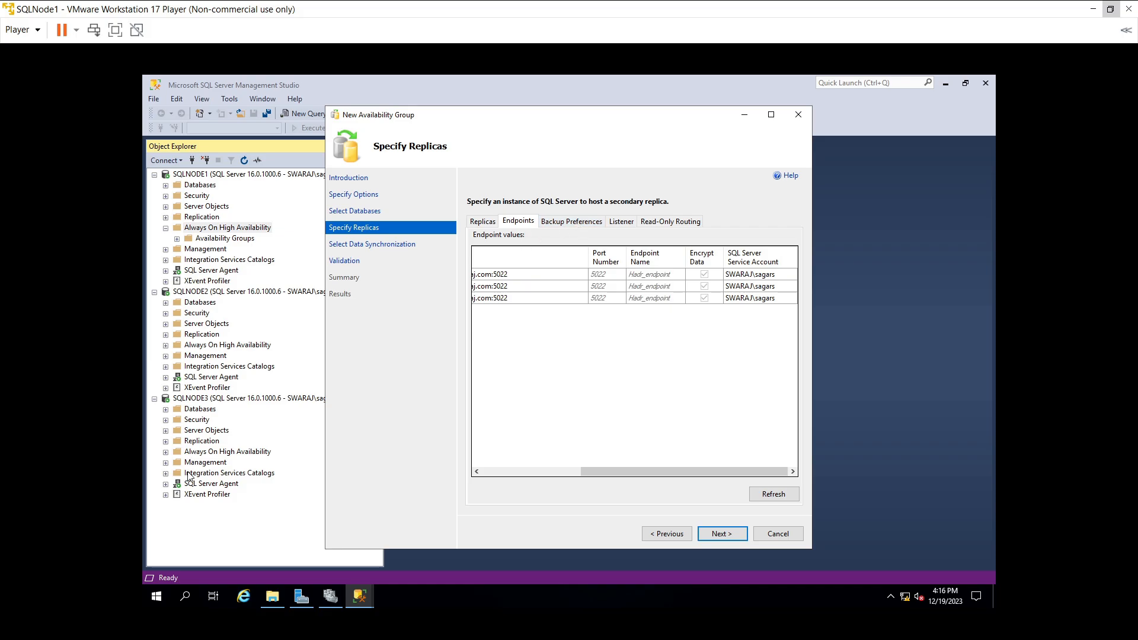
# - Examine the GRANT statements in the "script create AG group rights" file from C:\SetupSQL, then close the file and its folder
pyautogui.click(271, 599)
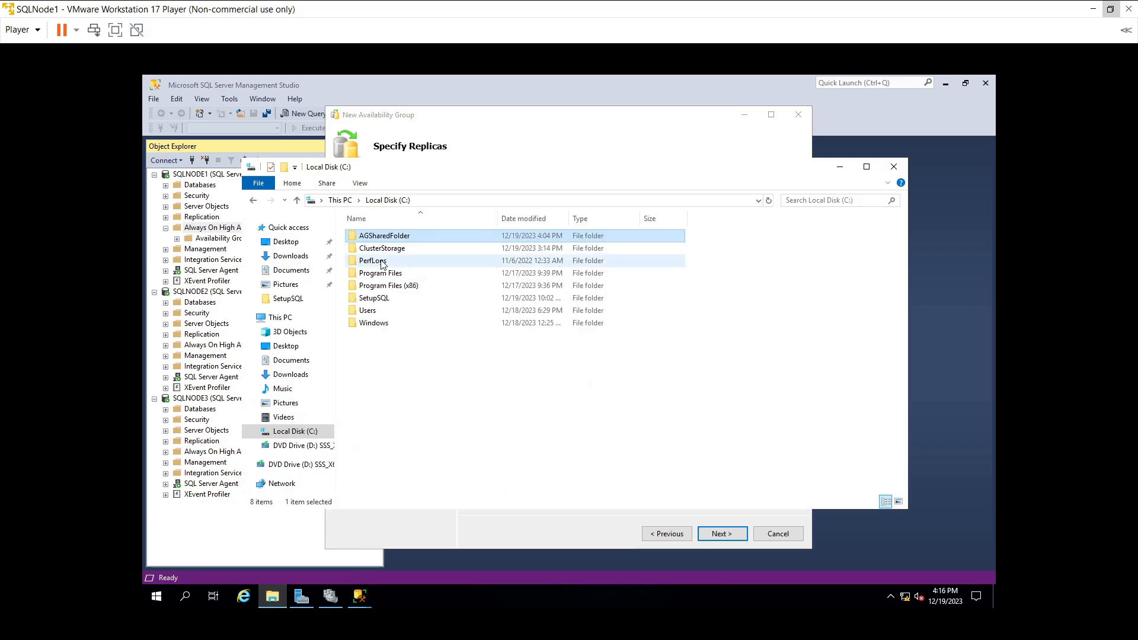
pyautogui.doubleClick(379, 301)
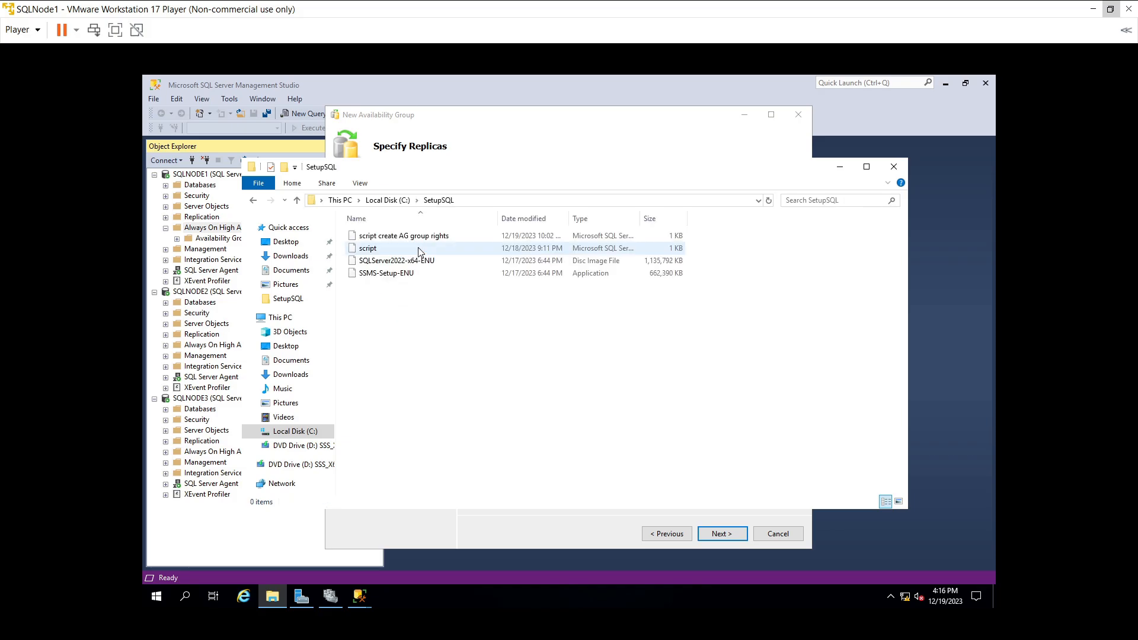
pyautogui.click(367, 237)
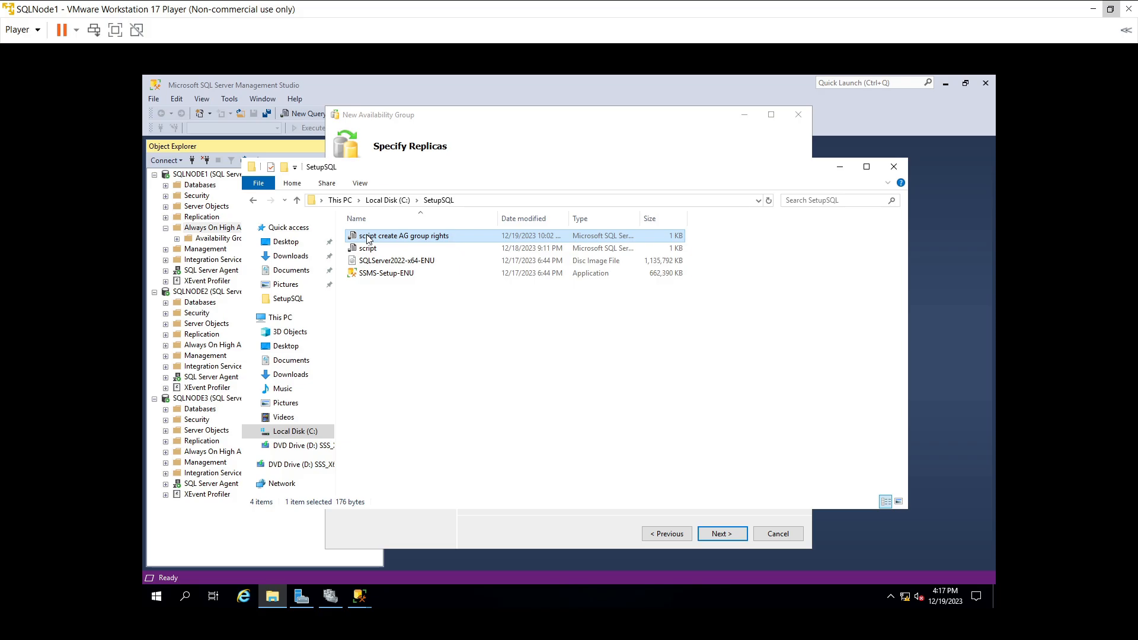
pyautogui.rightClick(367, 239)
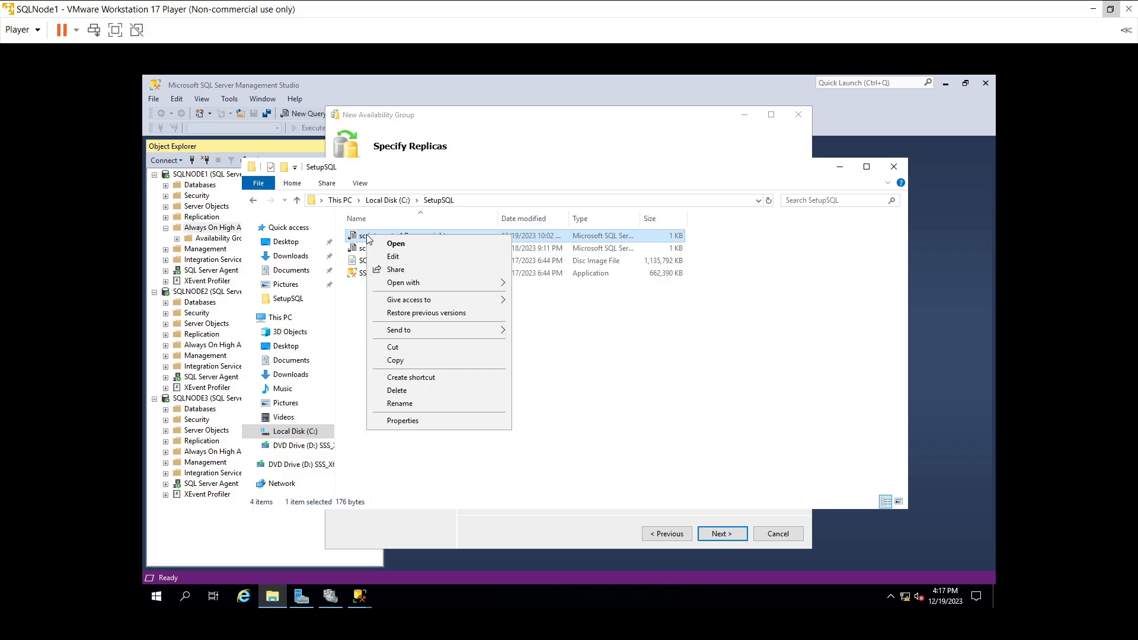
pyautogui.click(402, 260)
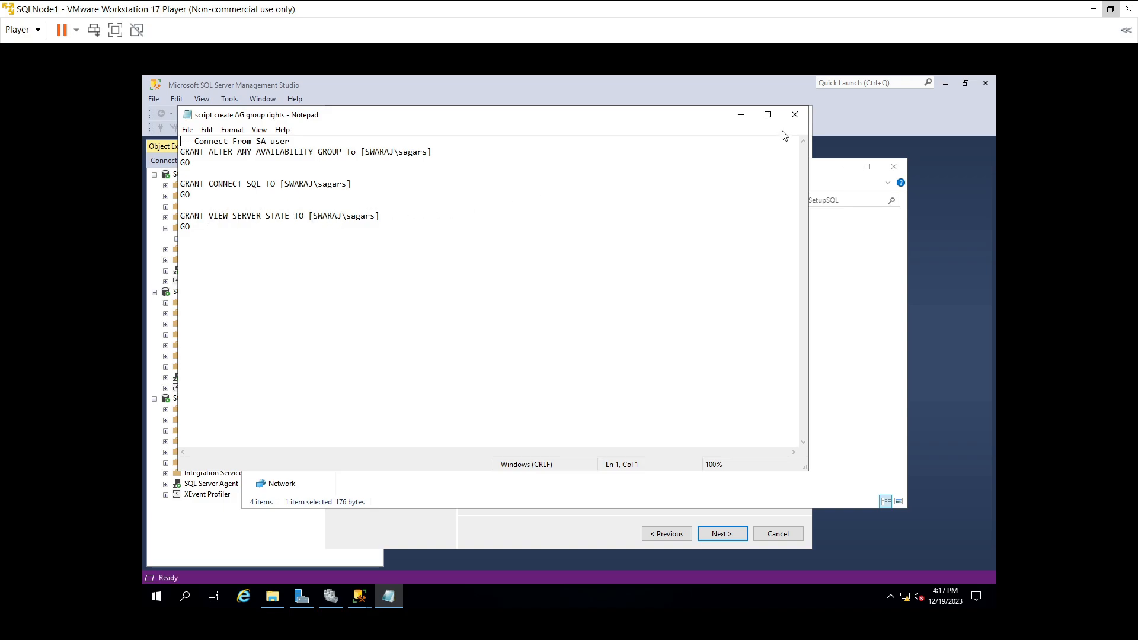
pyautogui.click(796, 116)
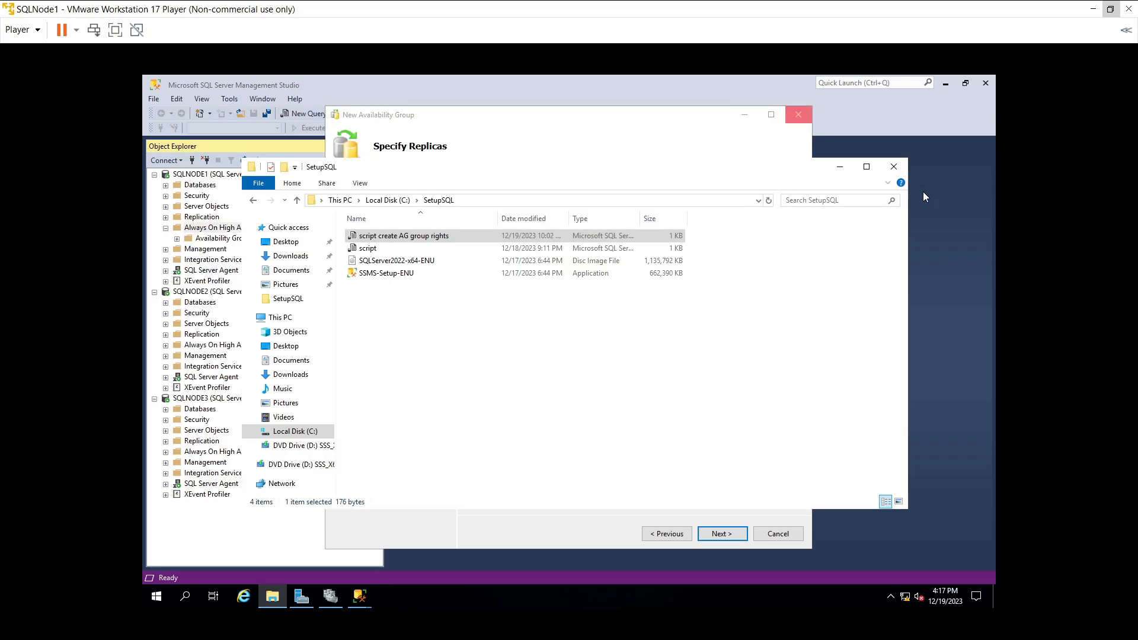
pyautogui.click(891, 166)
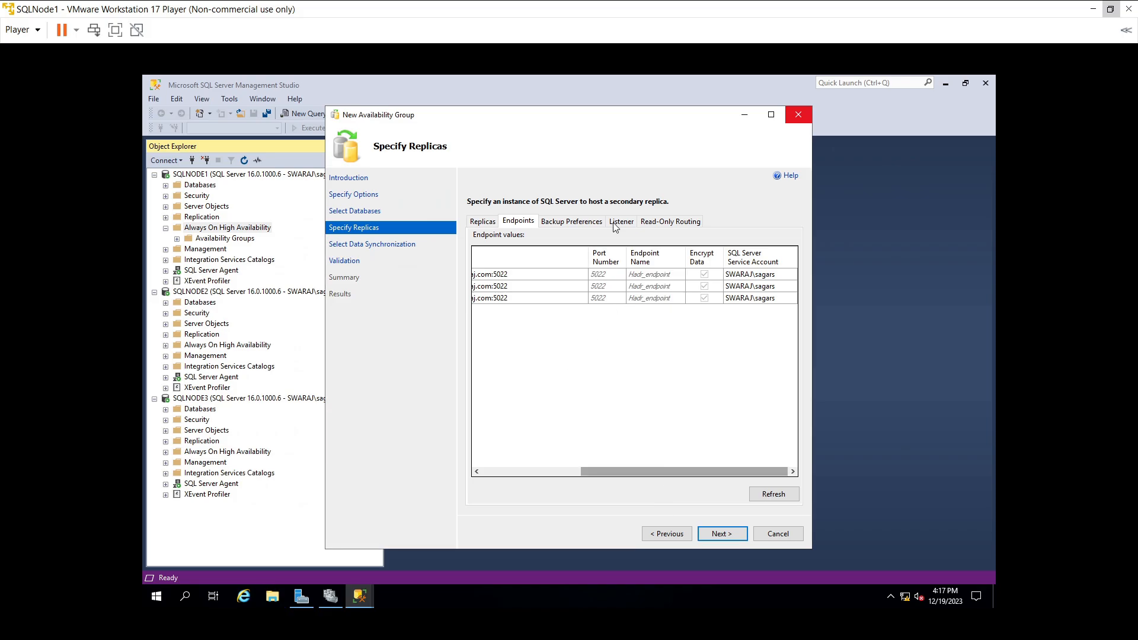
# - Choose to create an availability group listener with the DNS name AVGDemoNew and port 1433
pyautogui.click(573, 221)
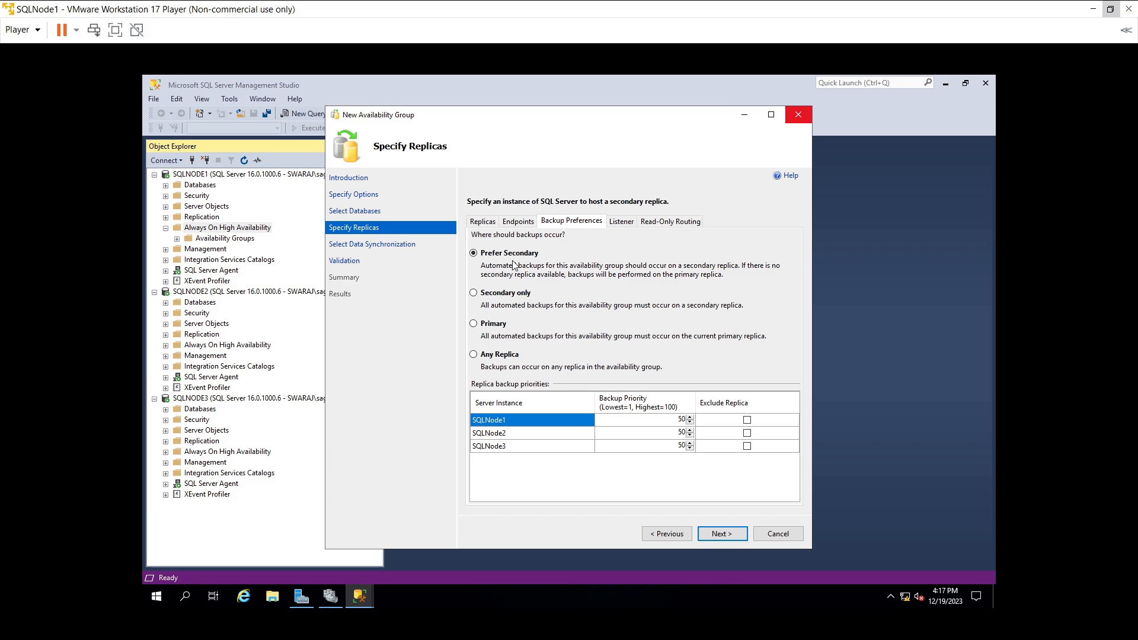
pyautogui.click(629, 225)
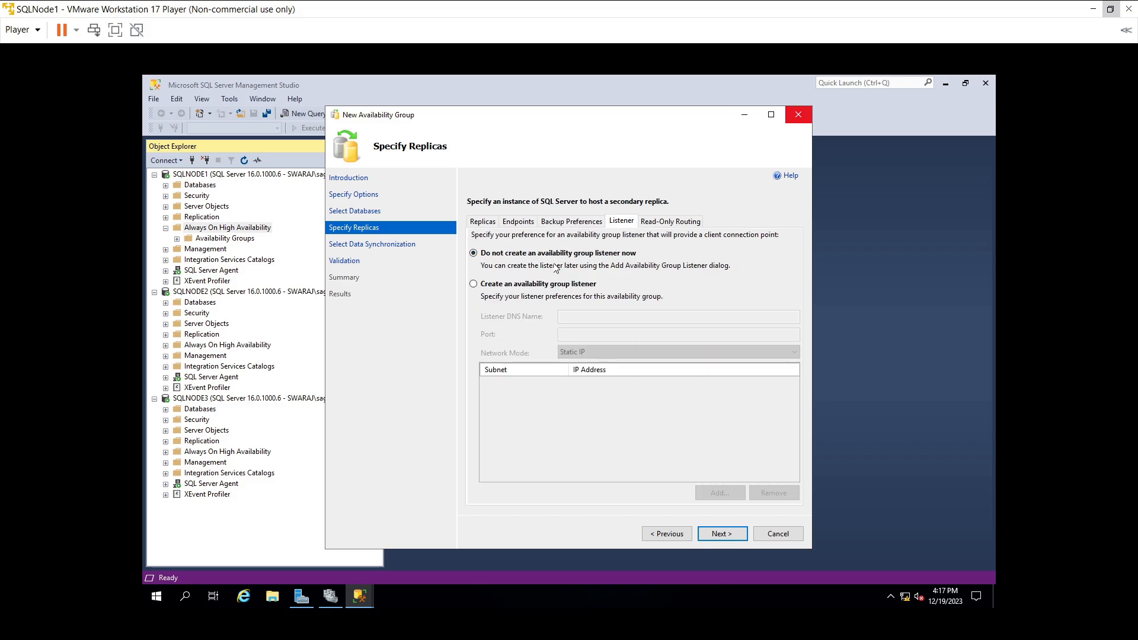
pyautogui.click(531, 284)
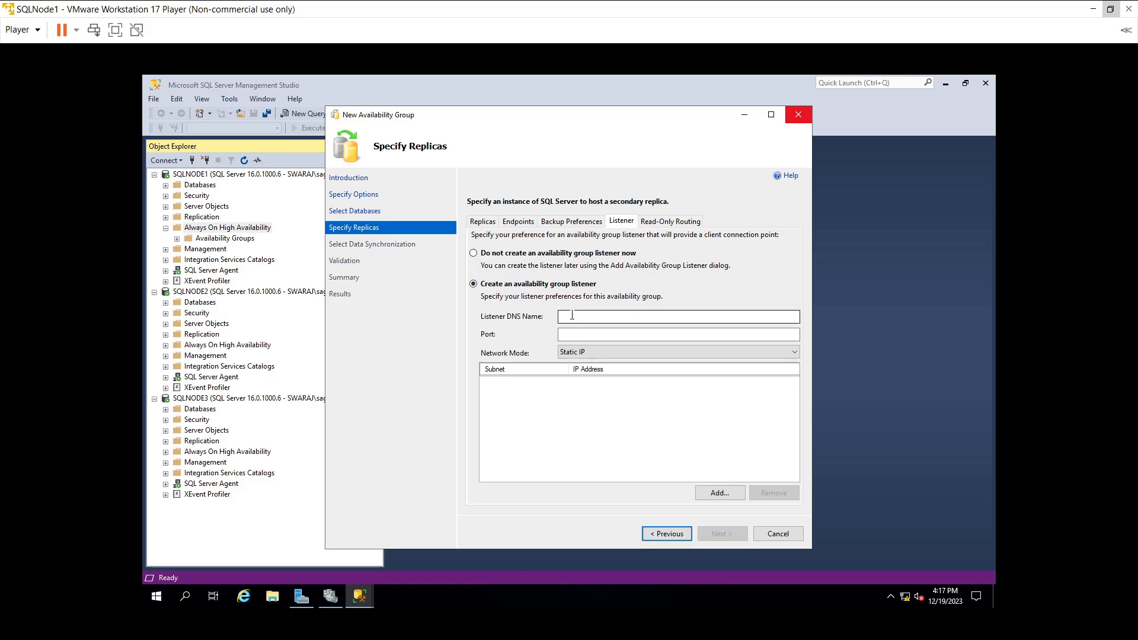
pyautogui.click(580, 320)
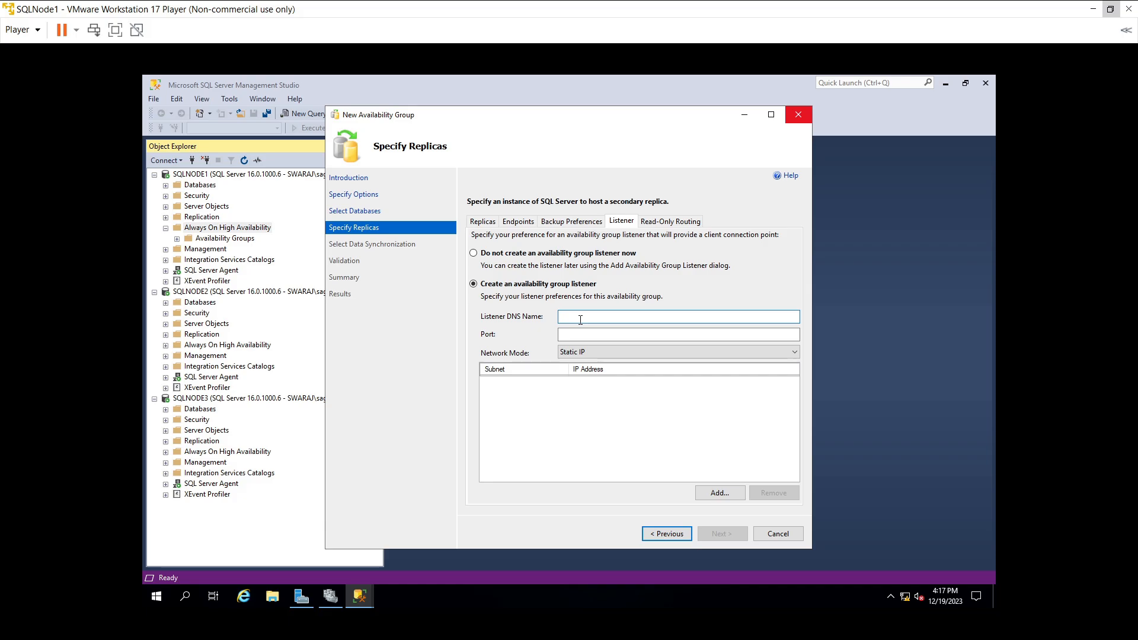
pyautogui.write('AVGDemoNew')
pyautogui.click(586, 333)
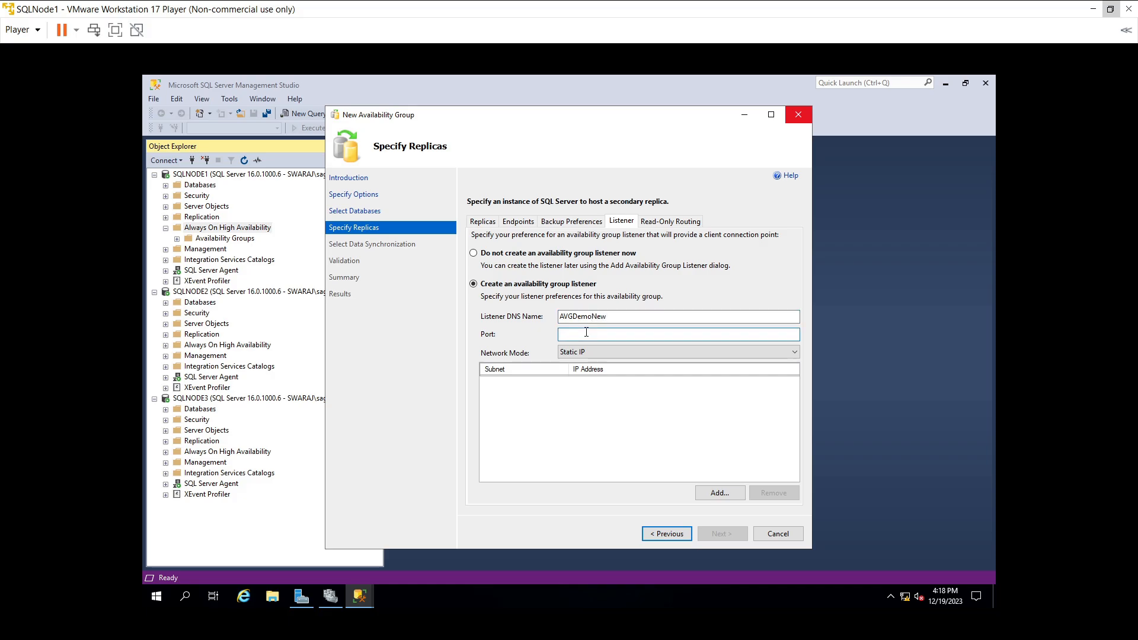
pyautogui.write('1433')
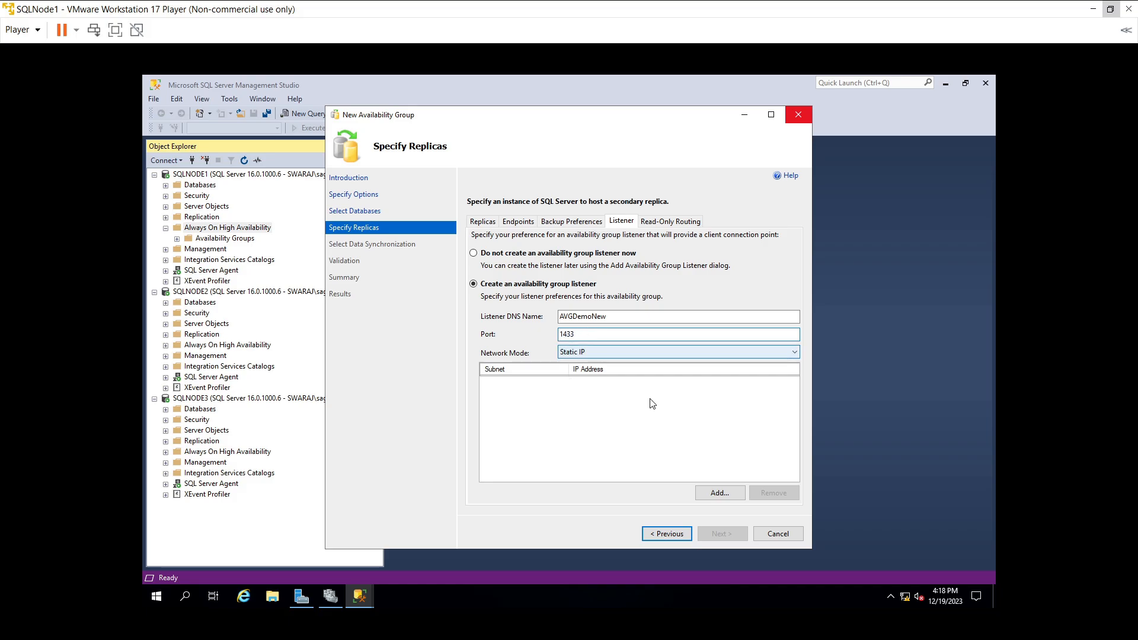
# - Add the static IPv4 address 10.1.1.17 on subnet 10.1.1.0/24 to the listener
pyautogui.click(707, 495)
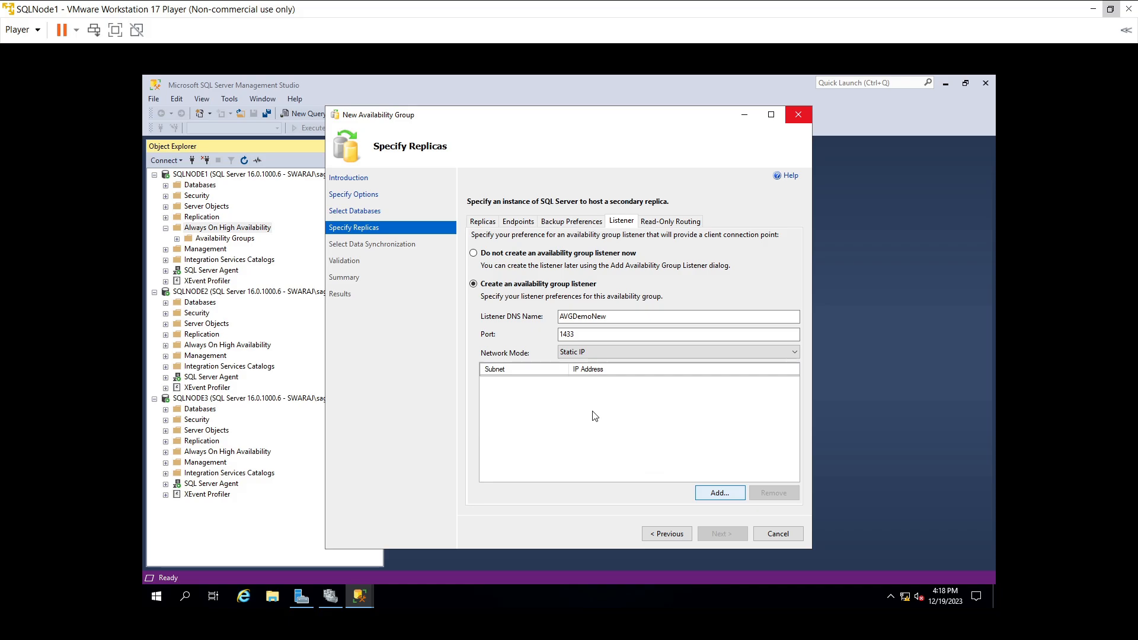
pyautogui.click(510, 296)
pyautogui.write('10.1.1')
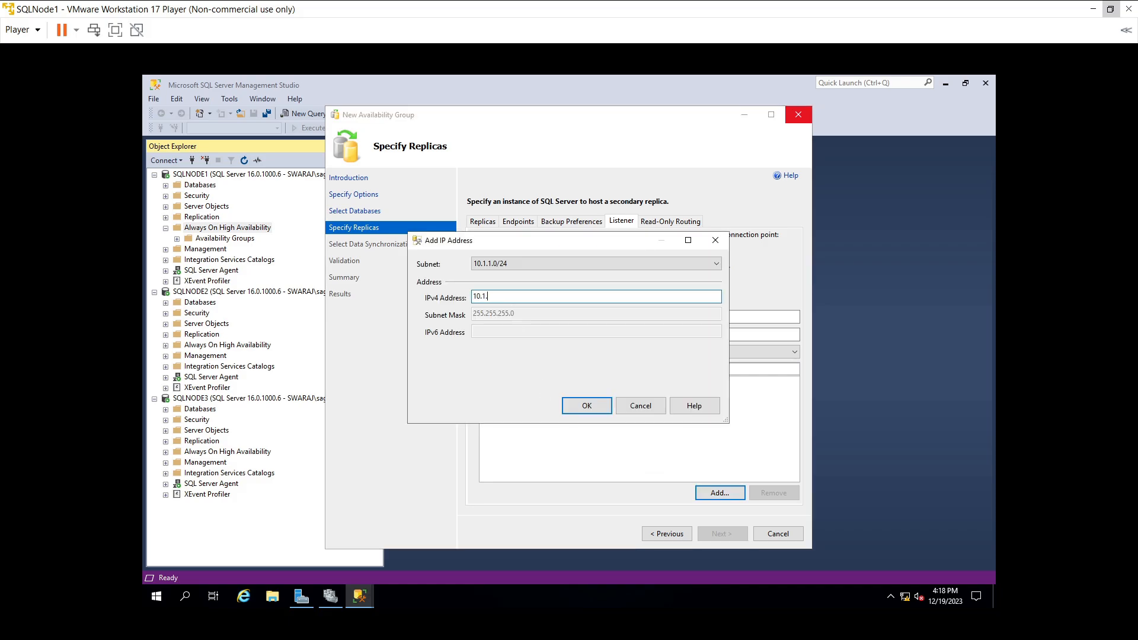
pyautogui.write('.17')
pyautogui.click(588, 406)
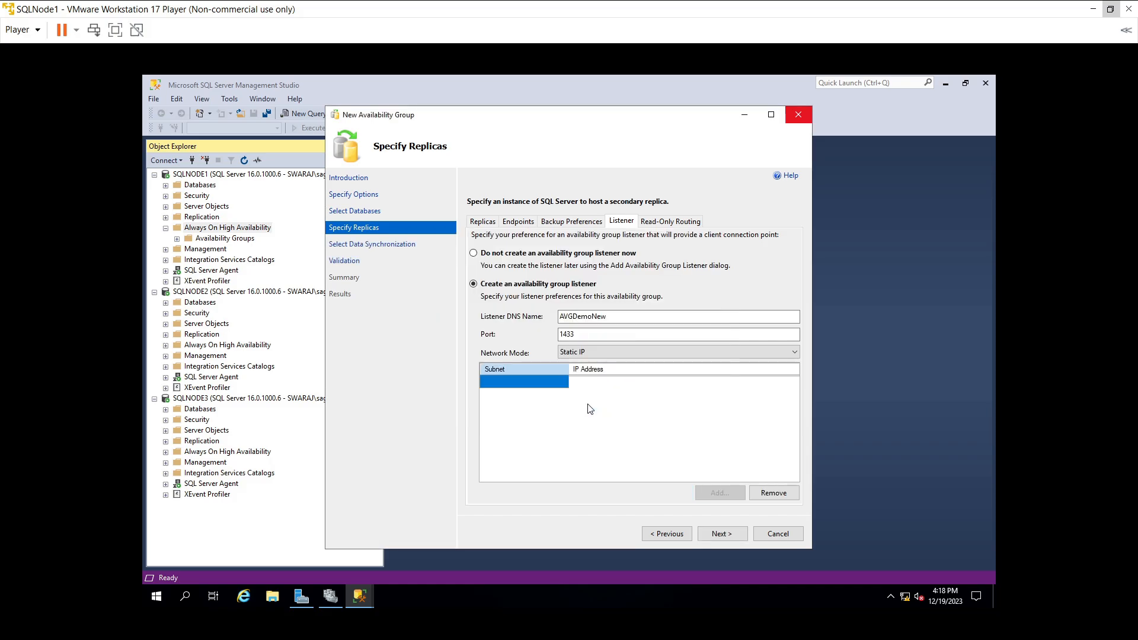
# - Set initial data synchronization to Full database and log backup with the share \\SQLNODE1\AGSharedFolder, and run the validation
pyautogui.click(735, 533)
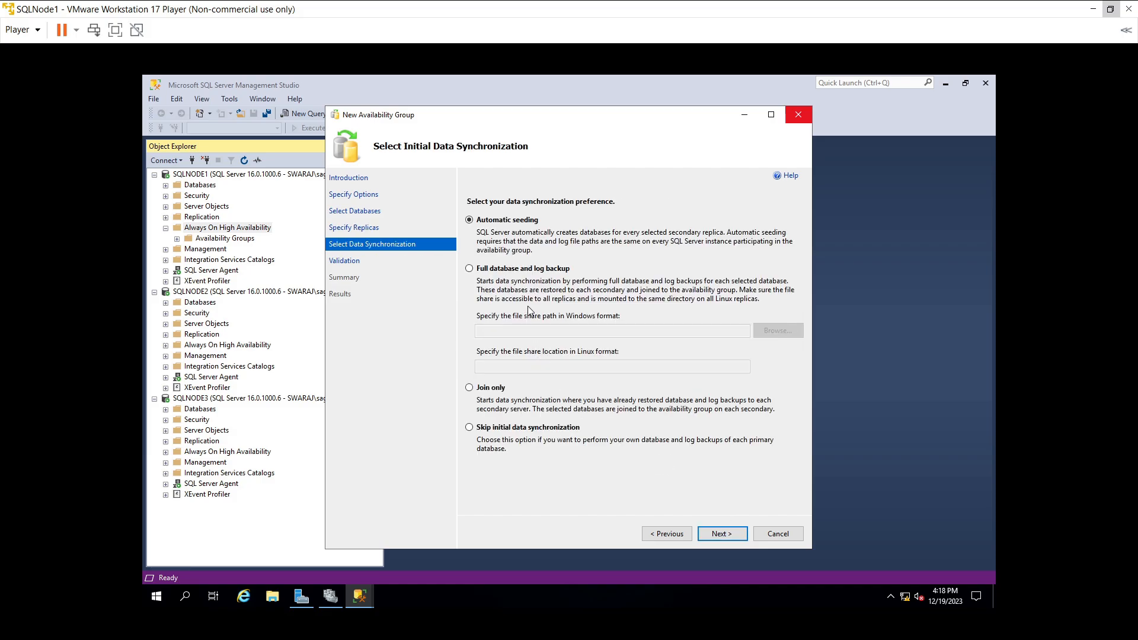
pyautogui.click(510, 273)
pyautogui.click(672, 328)
pyautogui.write('\\\\SQLNODE1\\AGSharedFolder')
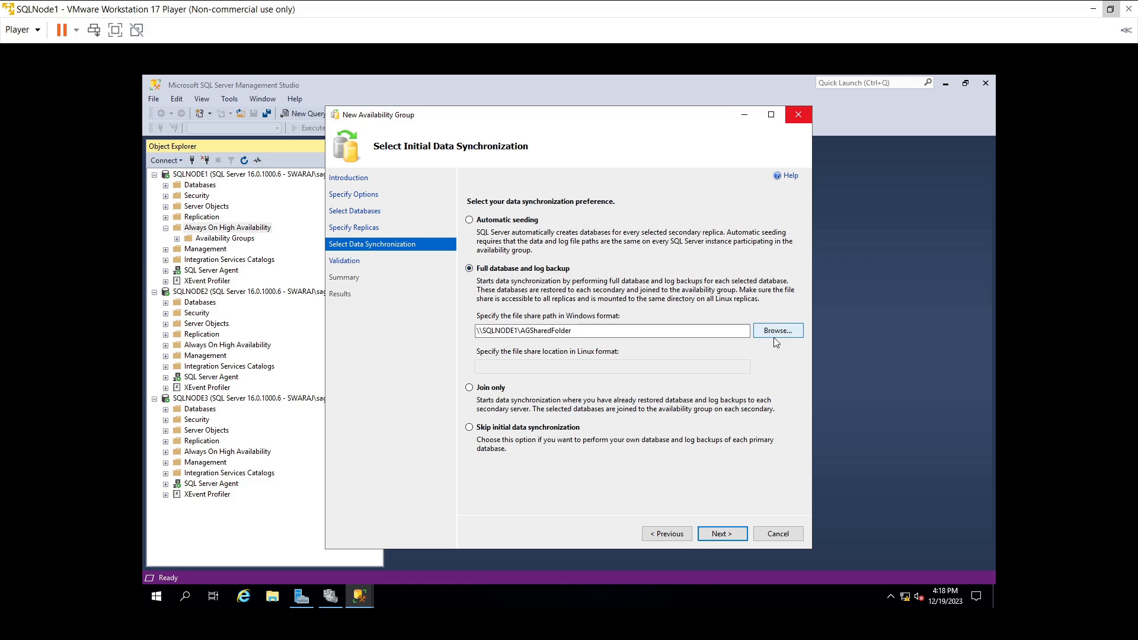
pyautogui.click(723, 537)
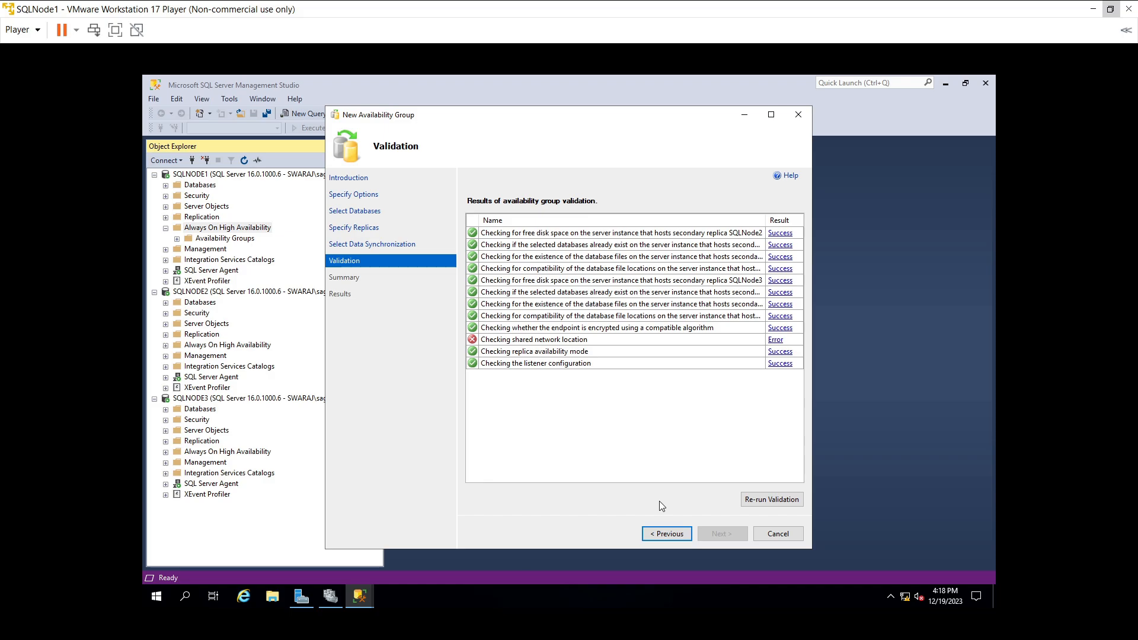
# - Return to the replica settings and examine the read-only routing options
pyautogui.click(659, 534)
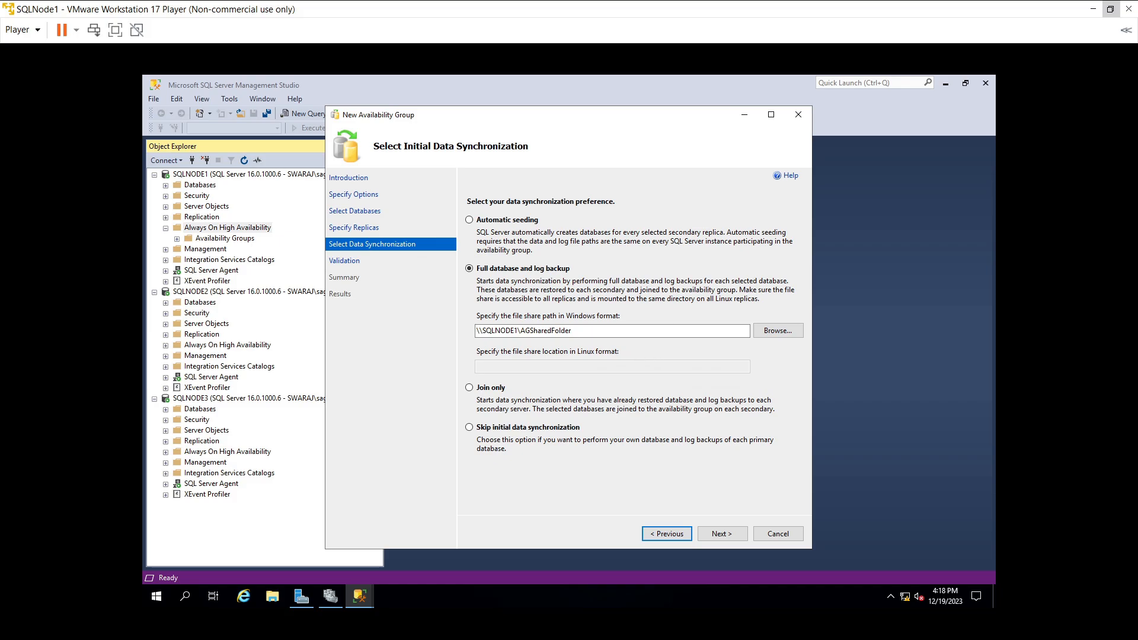
pyautogui.click(364, 229)
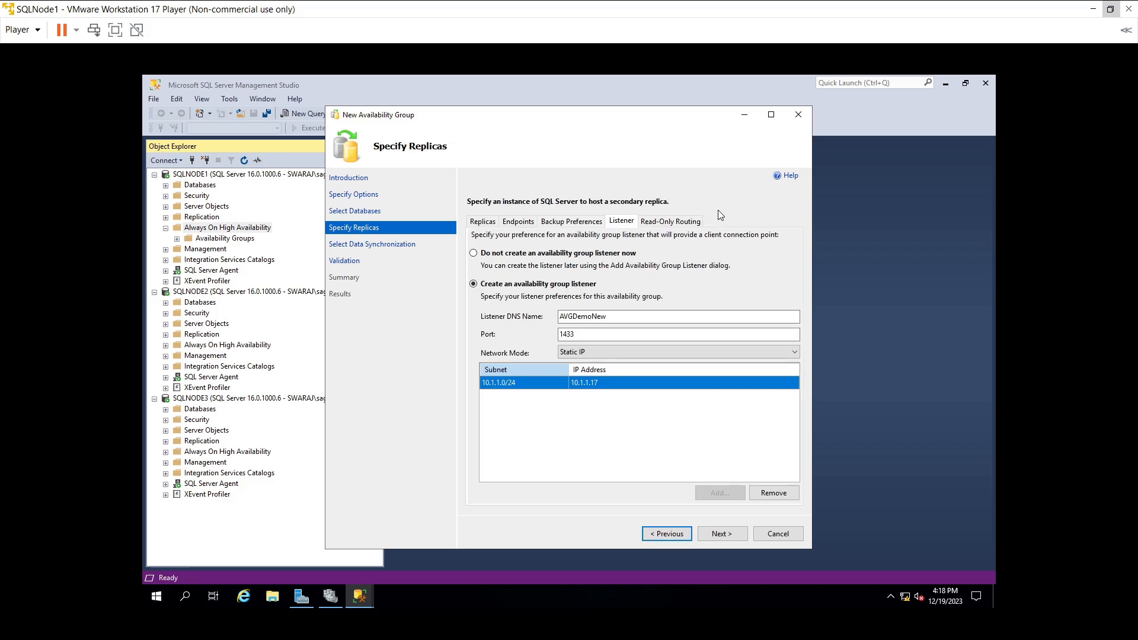
pyautogui.click(676, 223)
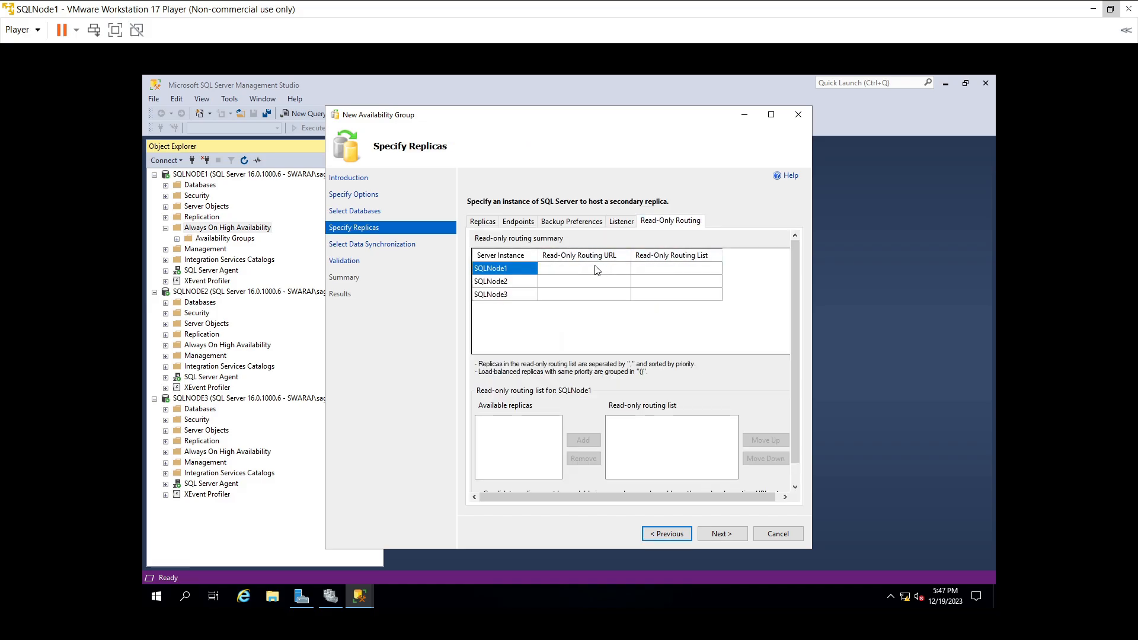
pyautogui.scroll(-1, 625, 362)
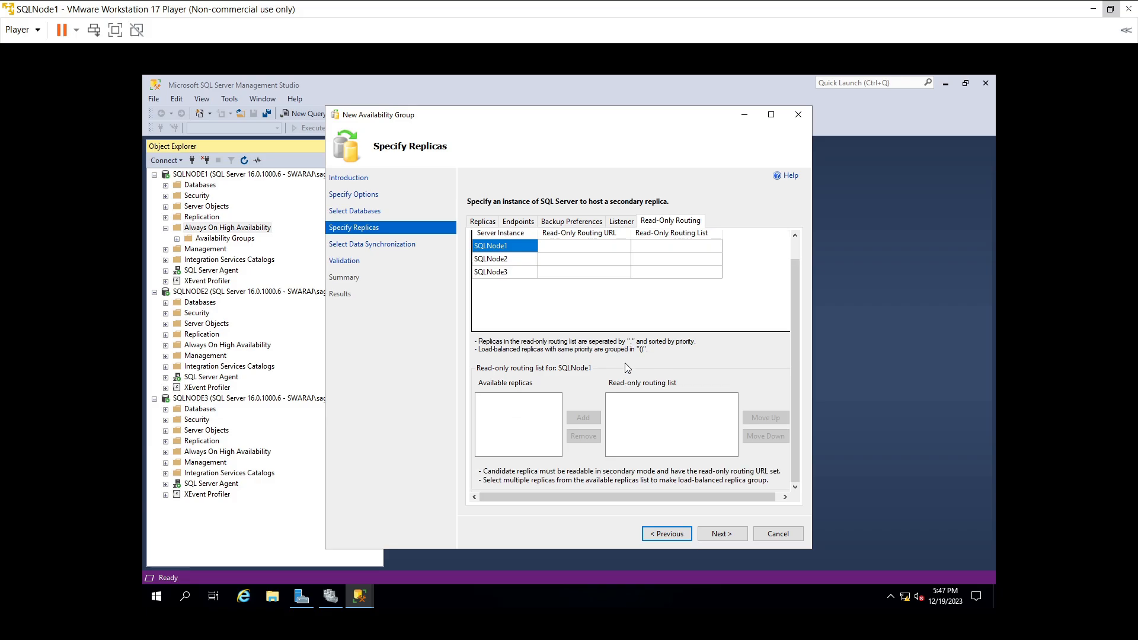
pyautogui.scroll(1, 624, 362)
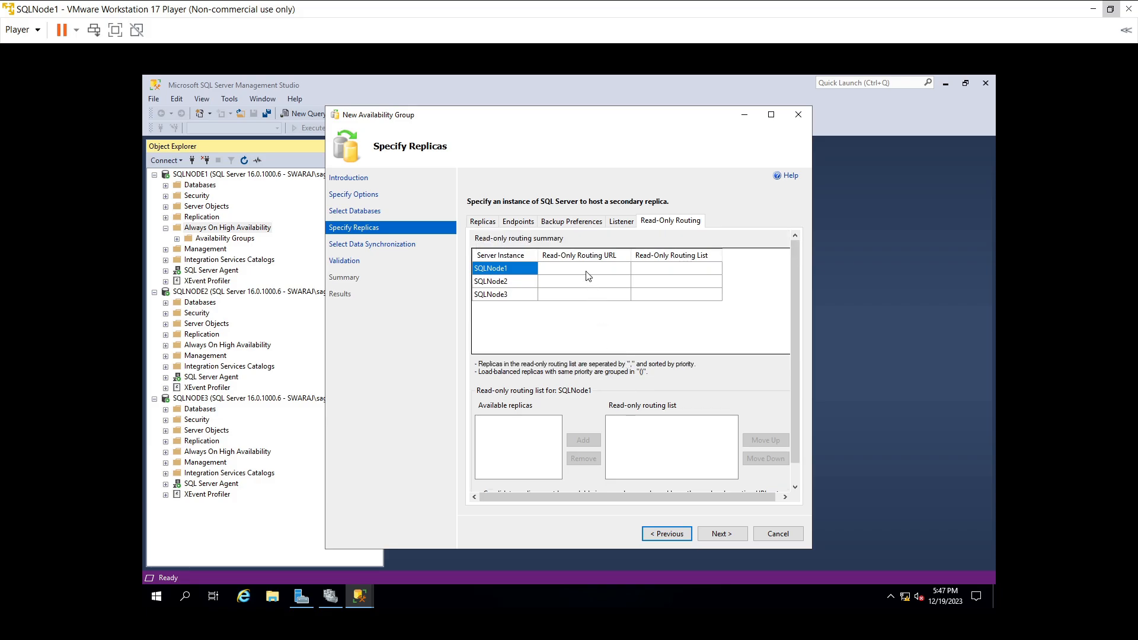
# - Copy the endpoint URL of SQLNode3, TCP://SQLNode3.swaraj.com:5022
pyautogui.click(521, 225)
pyautogui.click(561, 290)
pyautogui.click(527, 300)
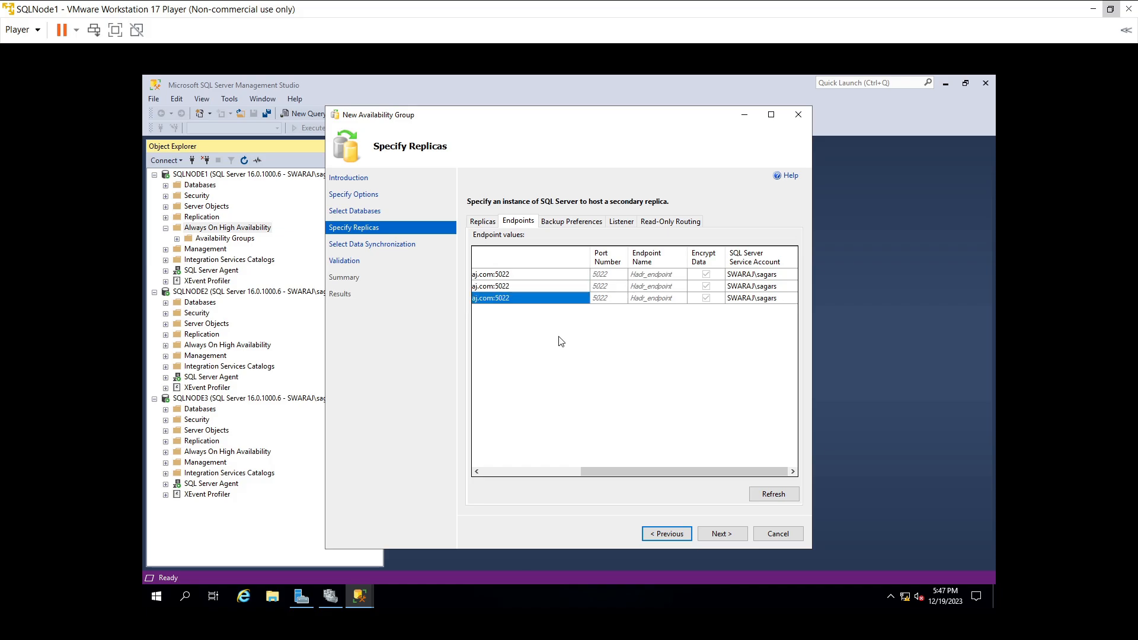
pyautogui.moveTo(641, 472); pyautogui.dragTo(470, 475)
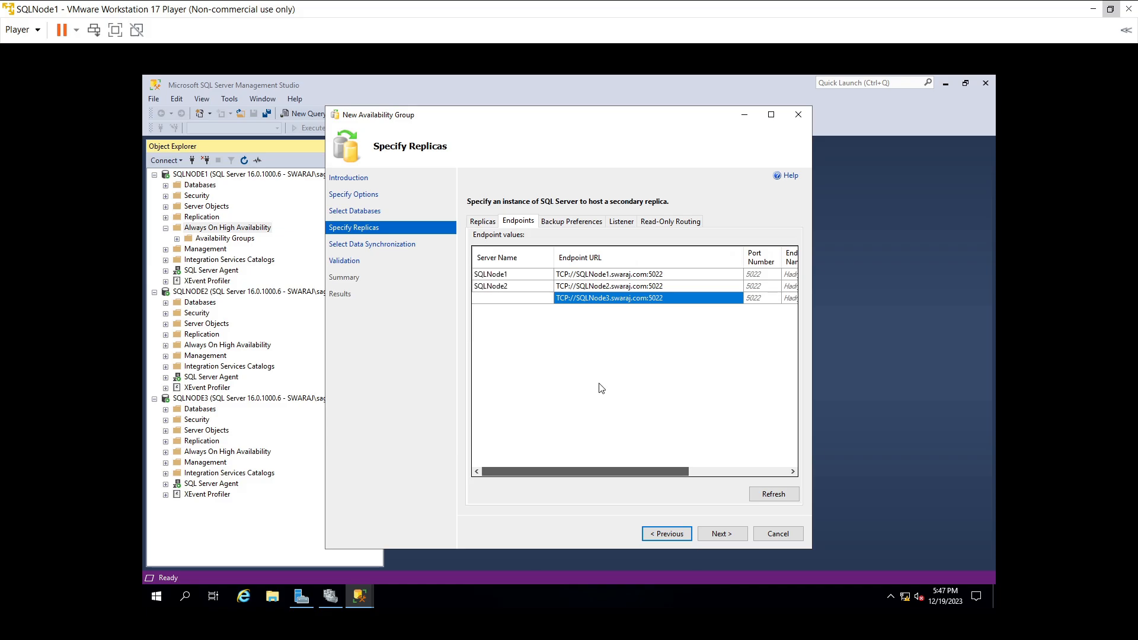
pyautogui.click(681, 294)
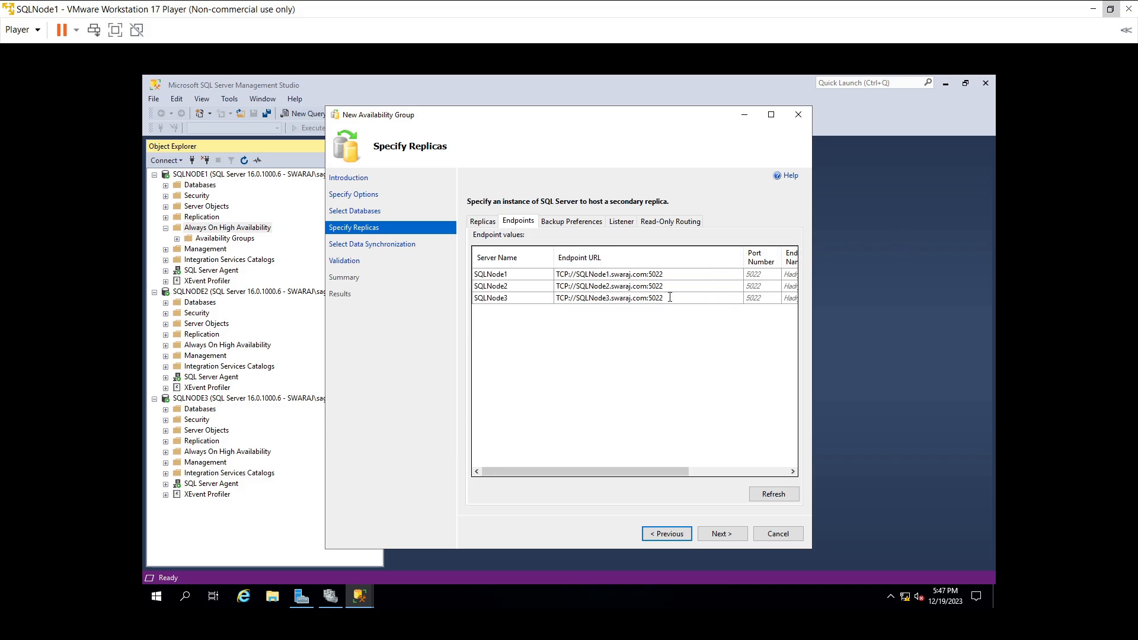
pyautogui.moveTo(673, 297); pyautogui.dragTo(503, 298)
pyautogui.hotkey('ctrl', 'c')
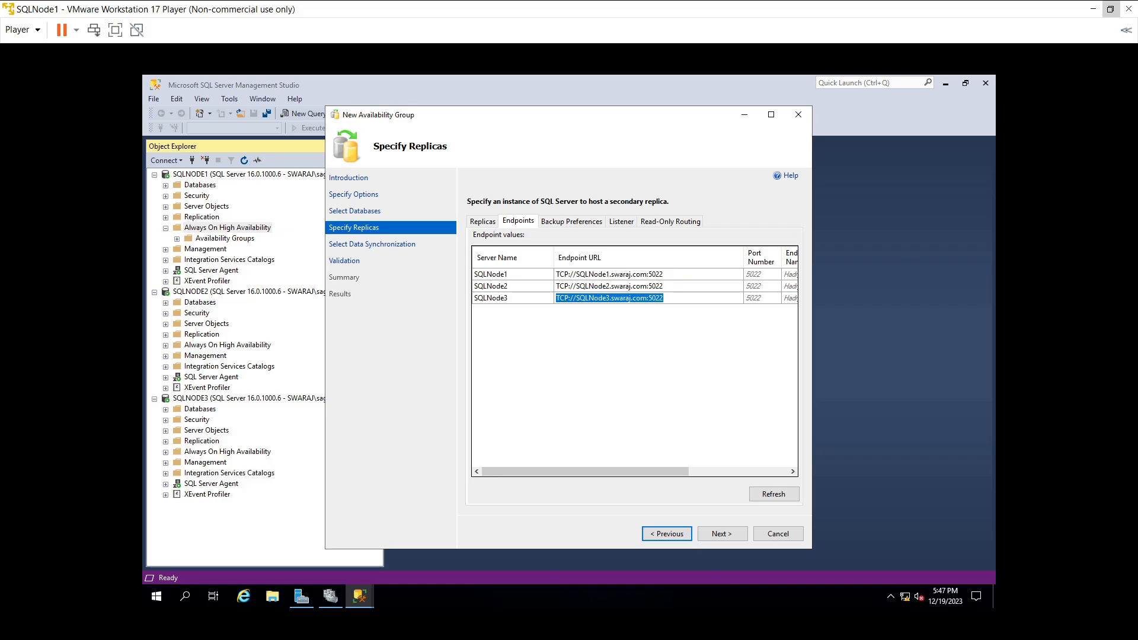
# - Try to enter the copied SQLNode3 endpoint URL as the read-only routing URL of SQLNode1
pyautogui.click(678, 220)
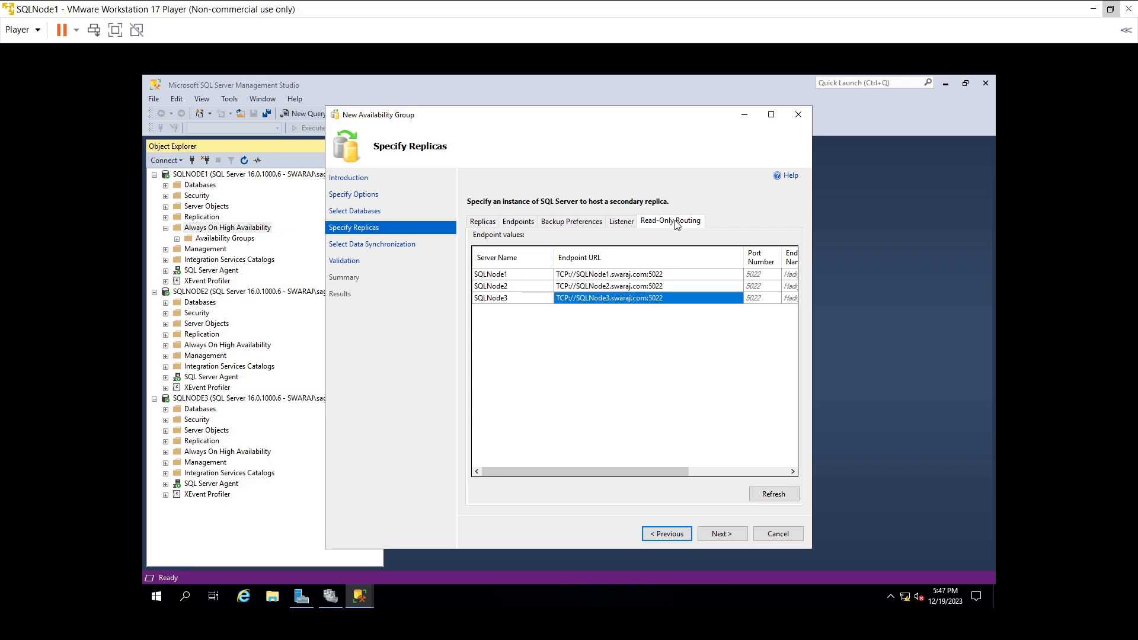
pyautogui.click(607, 270)
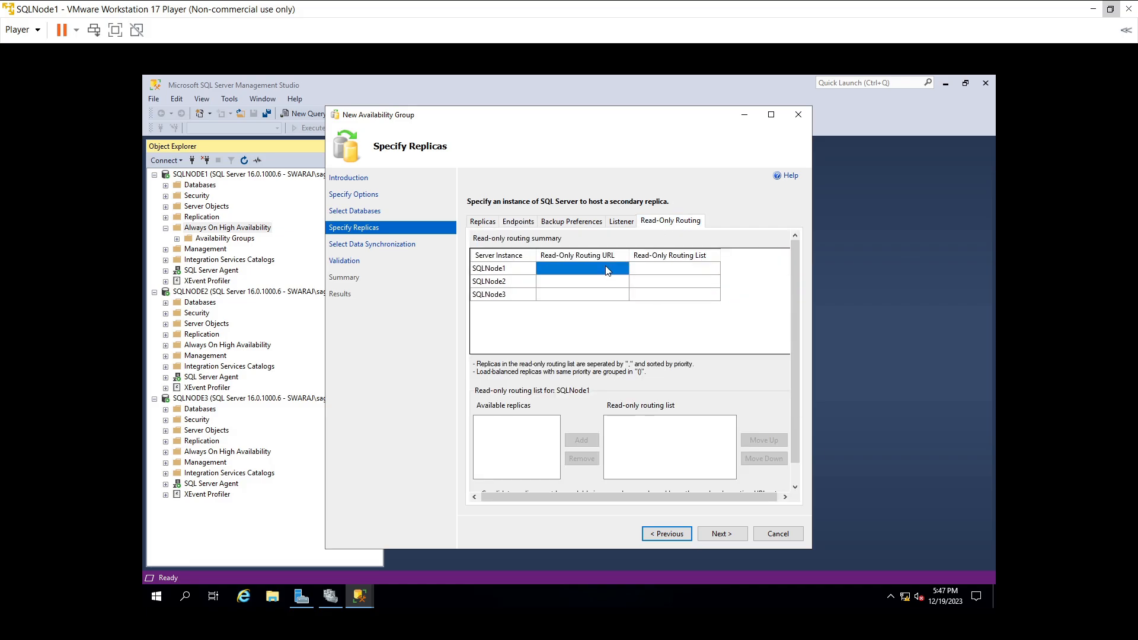
pyautogui.click(607, 268)
pyautogui.hotkey('ctrl', 'v')
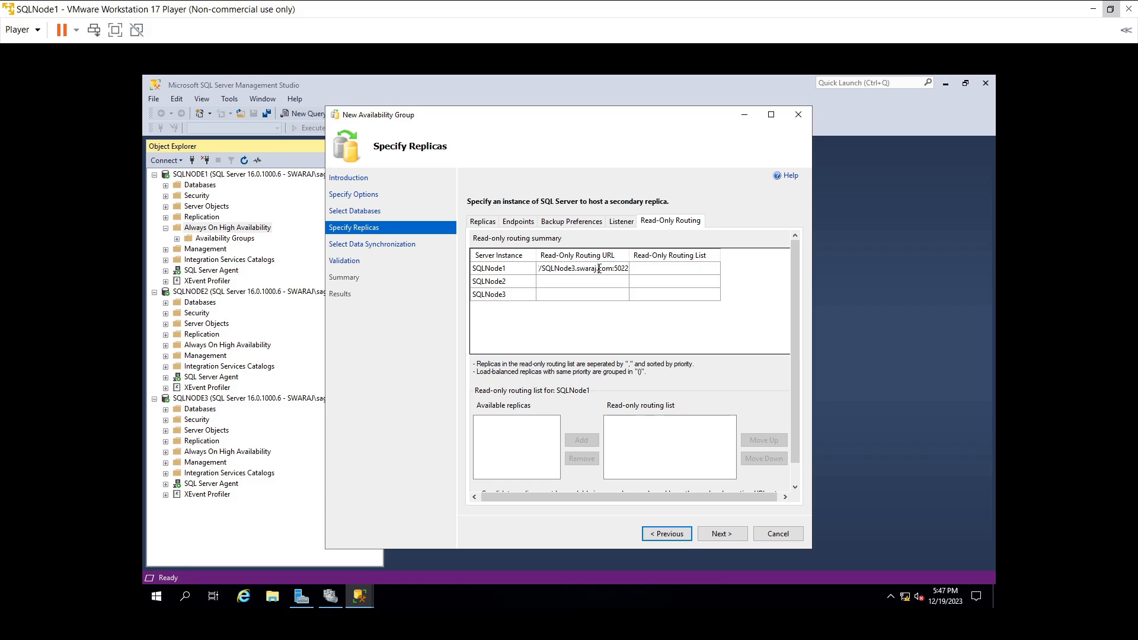
# - Set the read-only routing URL of SQLNode2 and SQLNode3 to the copied TCP://SQLNode3.swaraj.com:5022
pyautogui.click(596, 287)
pyautogui.click(586, 278)
pyautogui.click(587, 283)
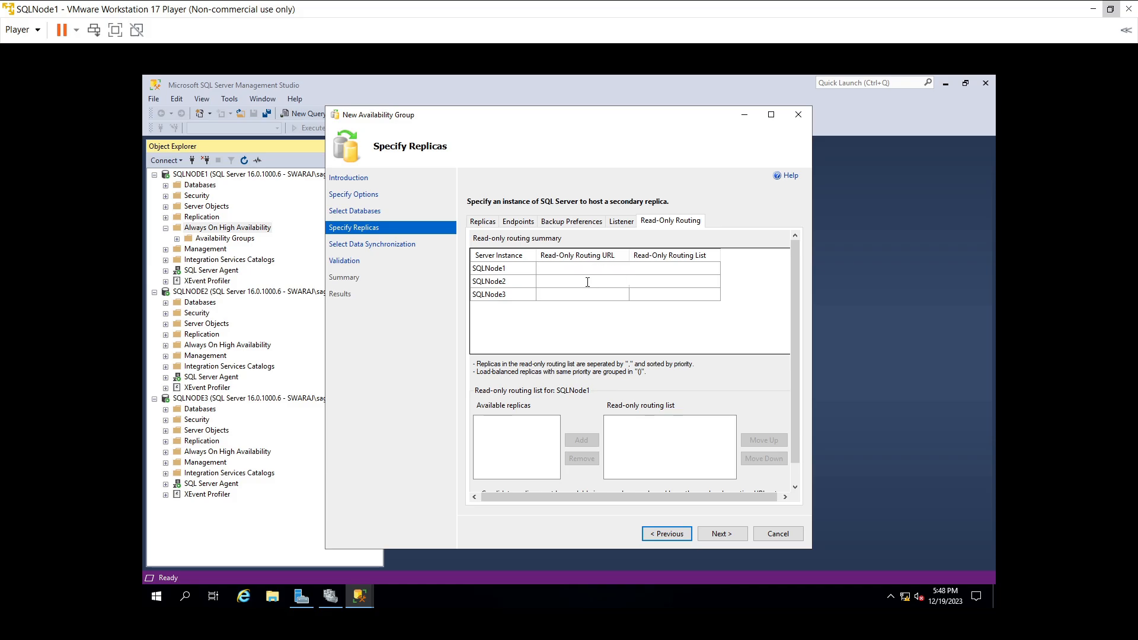
pyautogui.hotkey('ctrl', 'v')
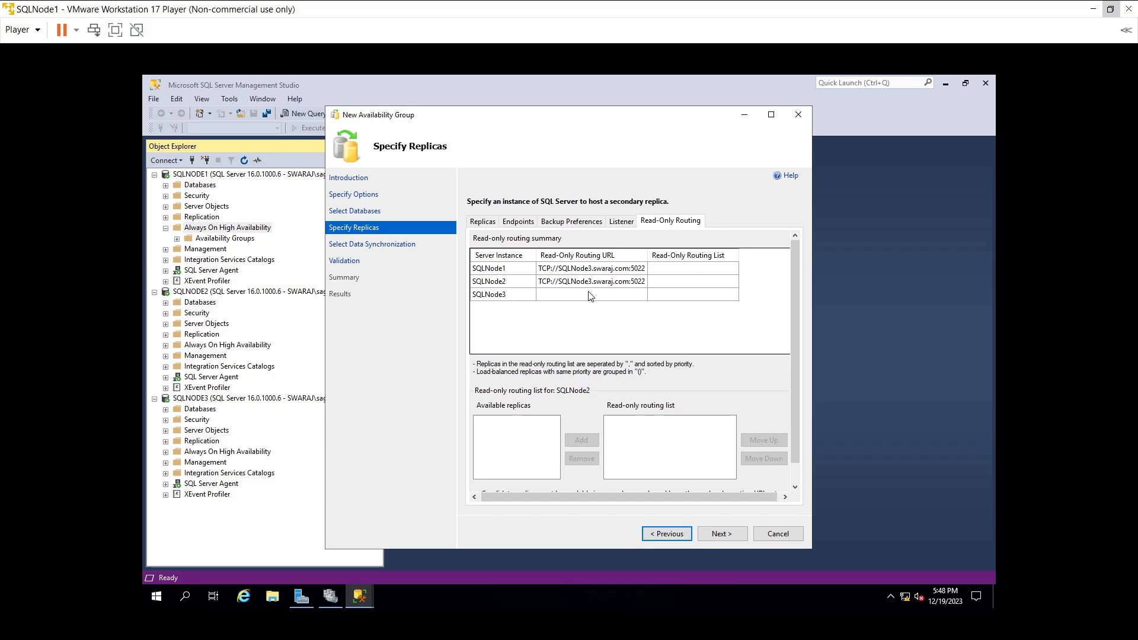
pyautogui.click(590, 295)
pyautogui.click(589, 293)
pyautogui.hotkey('ctrl', 'v')
# - Add SQLNode3 to the read-only routing list for SQLNode1
pyautogui.click(661, 271)
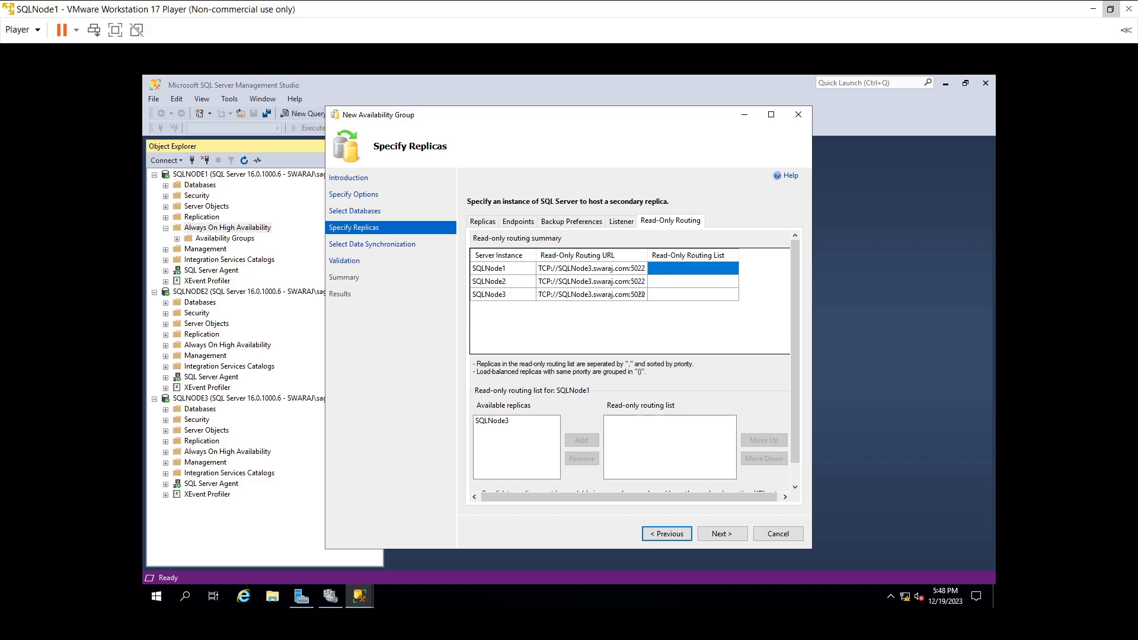
pyautogui.click(494, 425)
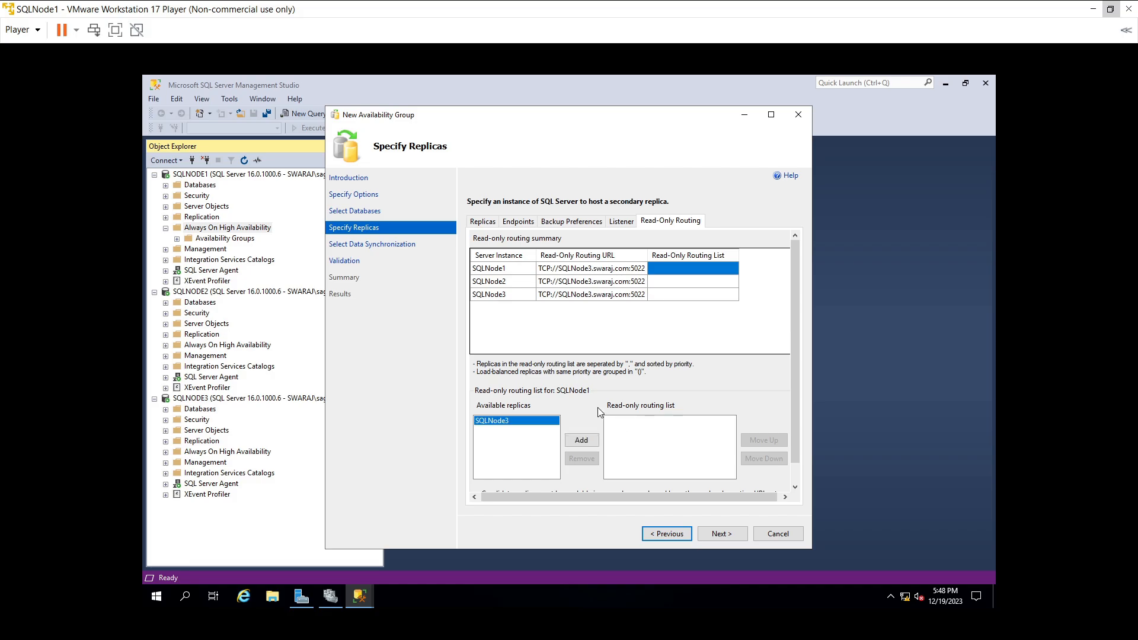
pyautogui.click(578, 447)
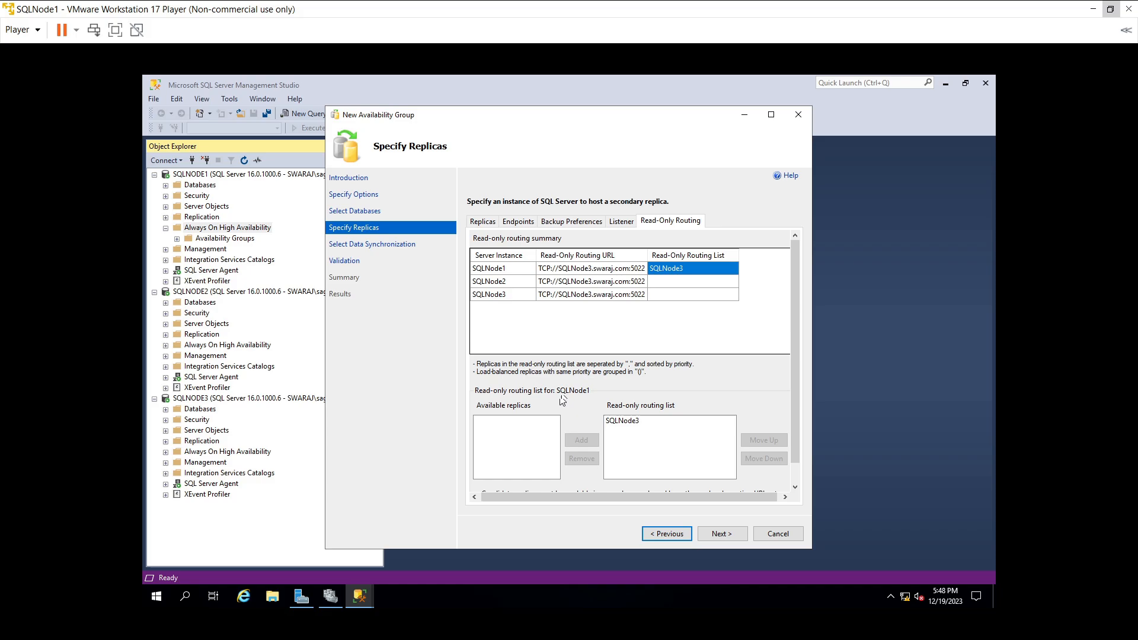
# - Add SQLNode3 to the read-only routing list for SQLNode2
pyautogui.click(685, 283)
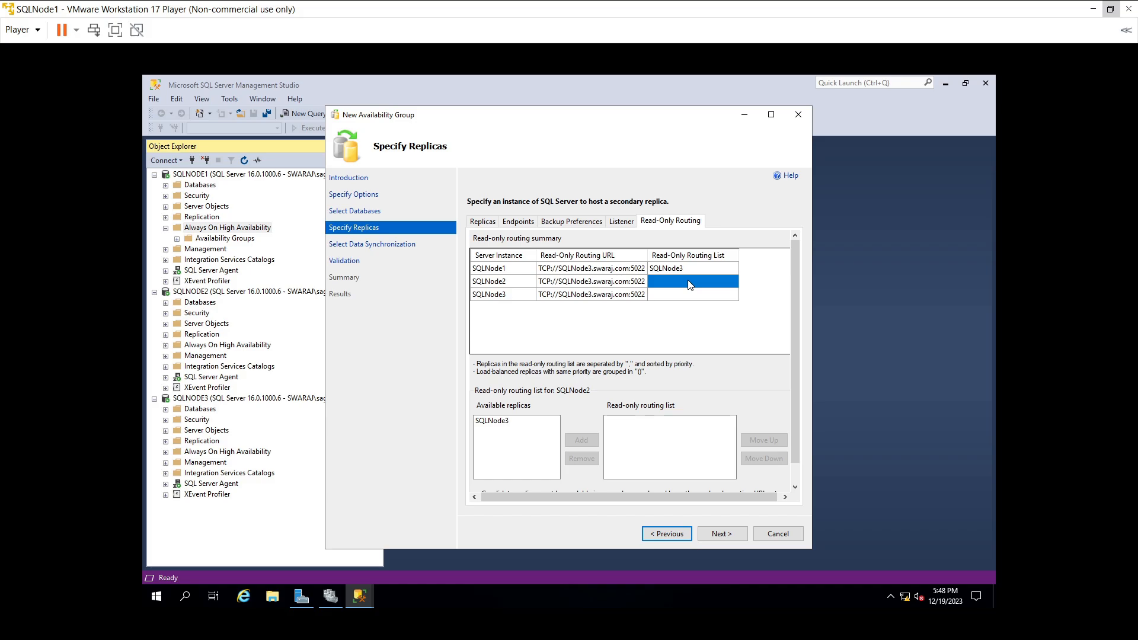
pyautogui.click(685, 272)
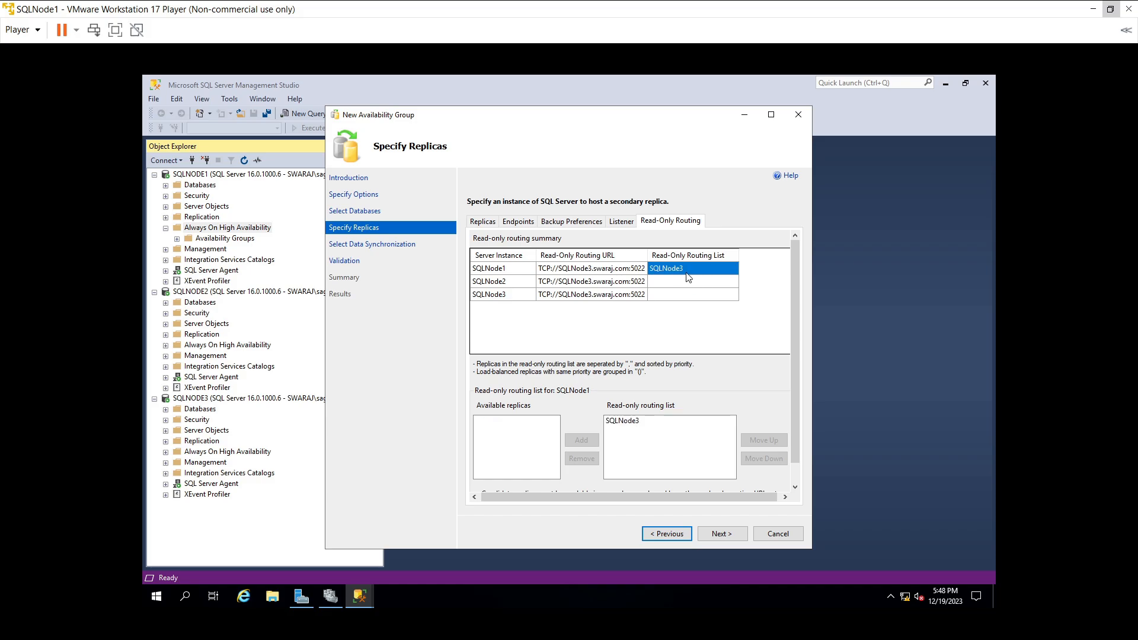
pyautogui.moveTo(670, 288); pyautogui.dragTo(669, 286)
pyautogui.click(671, 283)
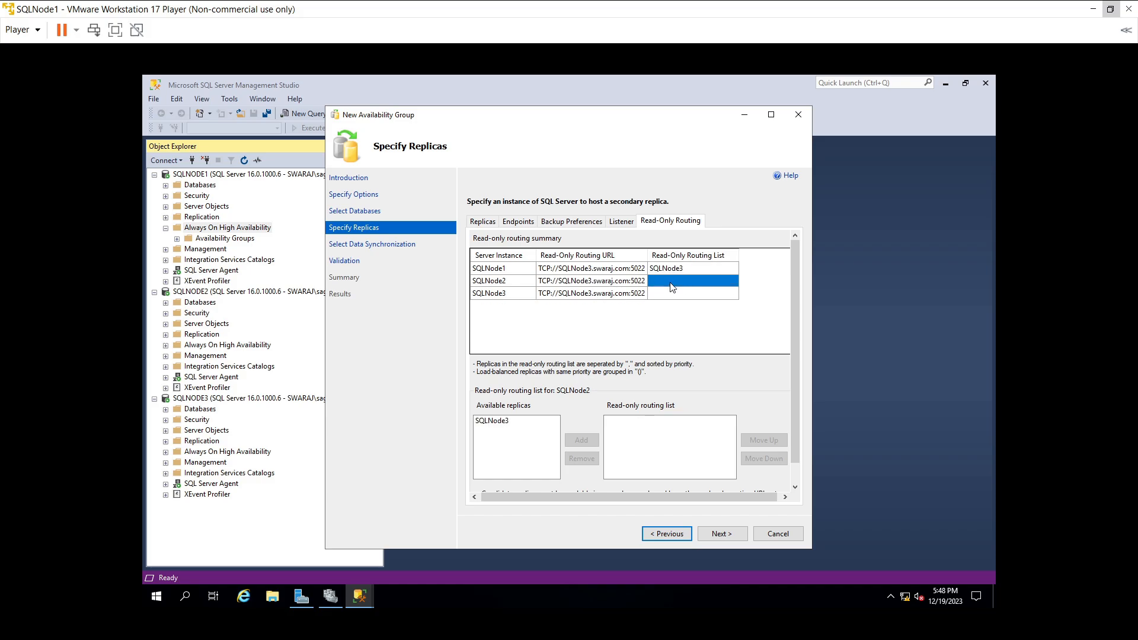
pyautogui.click(489, 423)
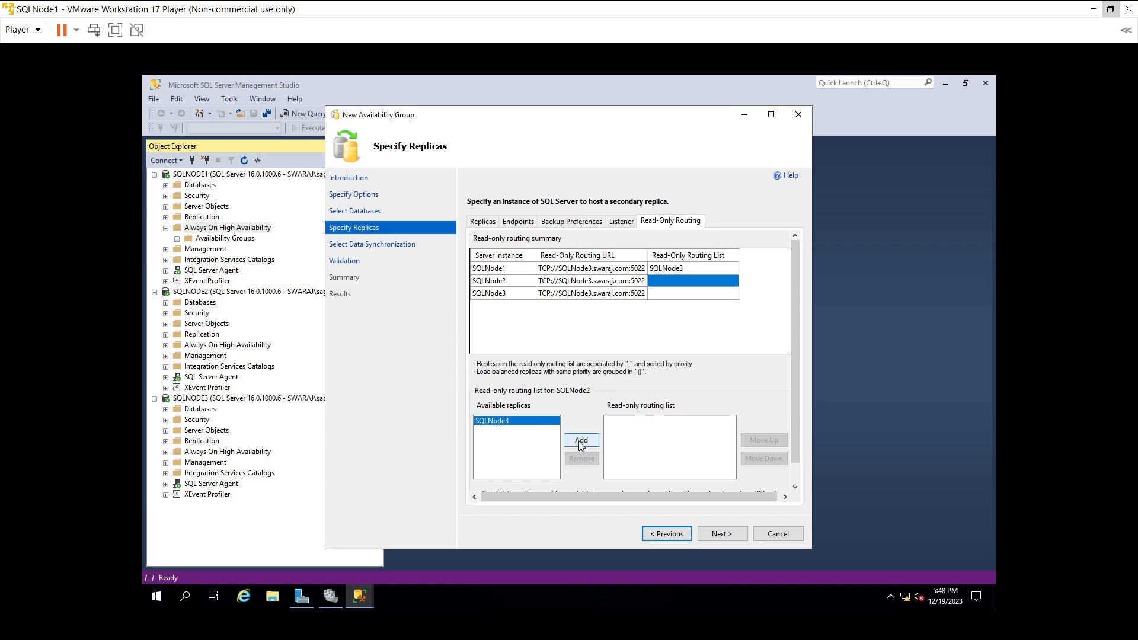
pyautogui.click(580, 443)
pyautogui.click(575, 439)
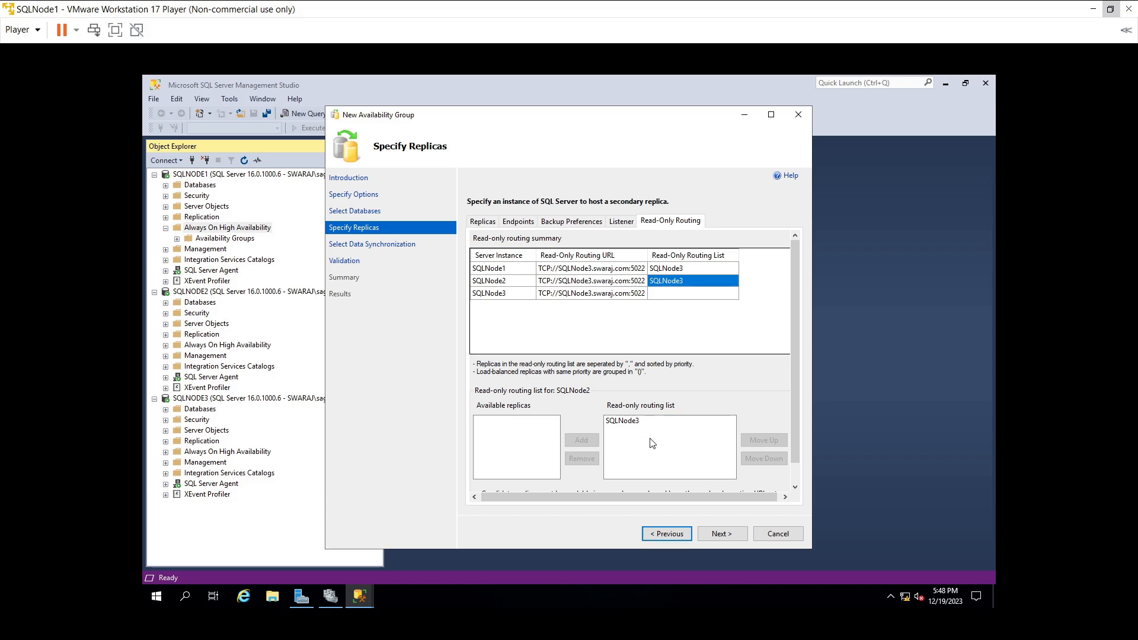
# - Keep the full database and log backup synchronization settings, rerun the validation and proceed to the summary
pyautogui.click(719, 533)
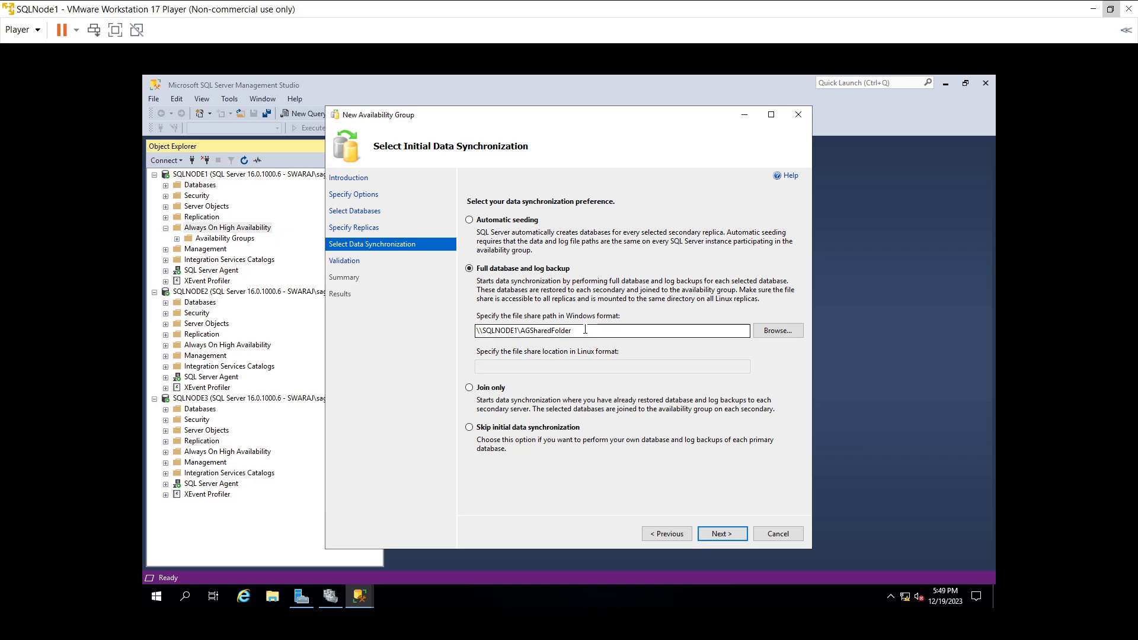
pyautogui.click(719, 534)
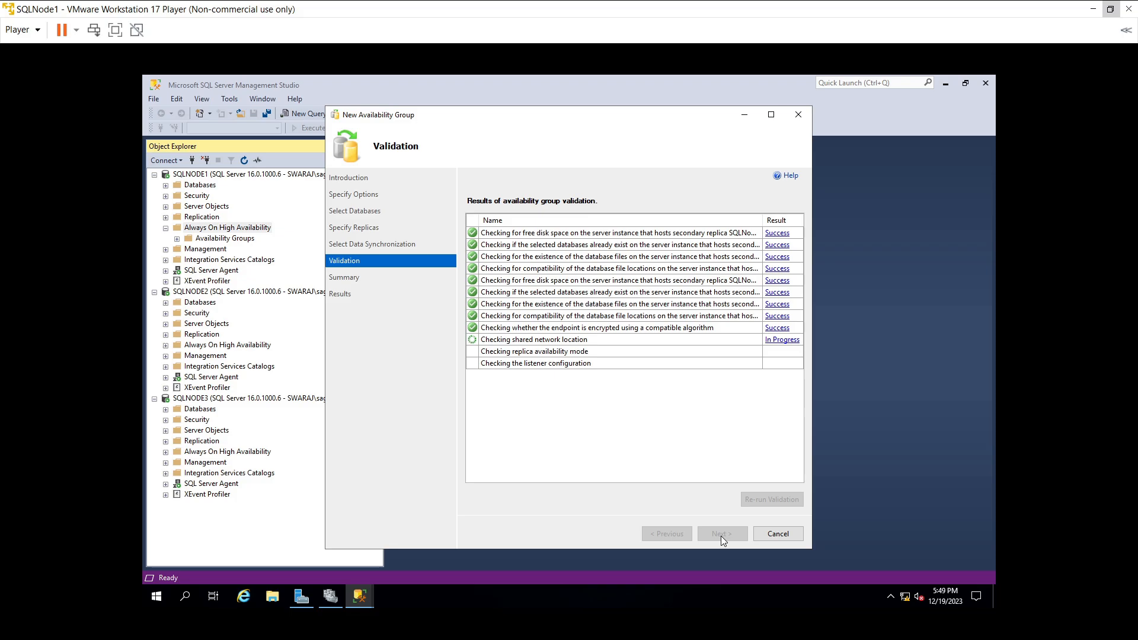
pyautogui.click(720, 535)
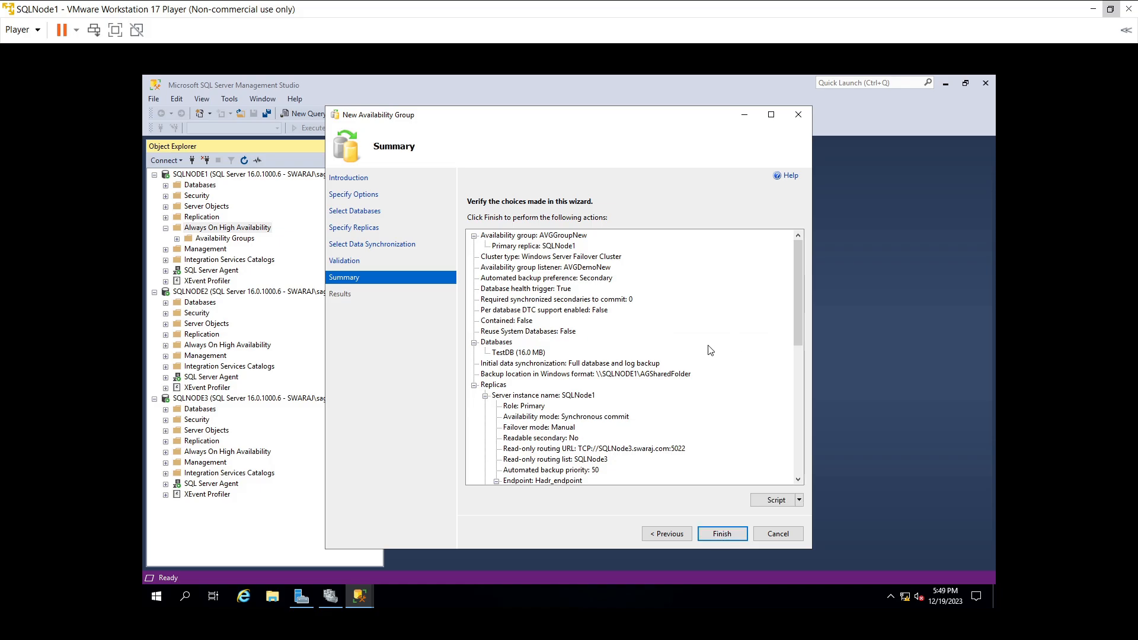
# - Review the summary of choices, start creating the availability group AVGGroupNew and show the detailed progress
pyautogui.scroll(-9, 710, 350)
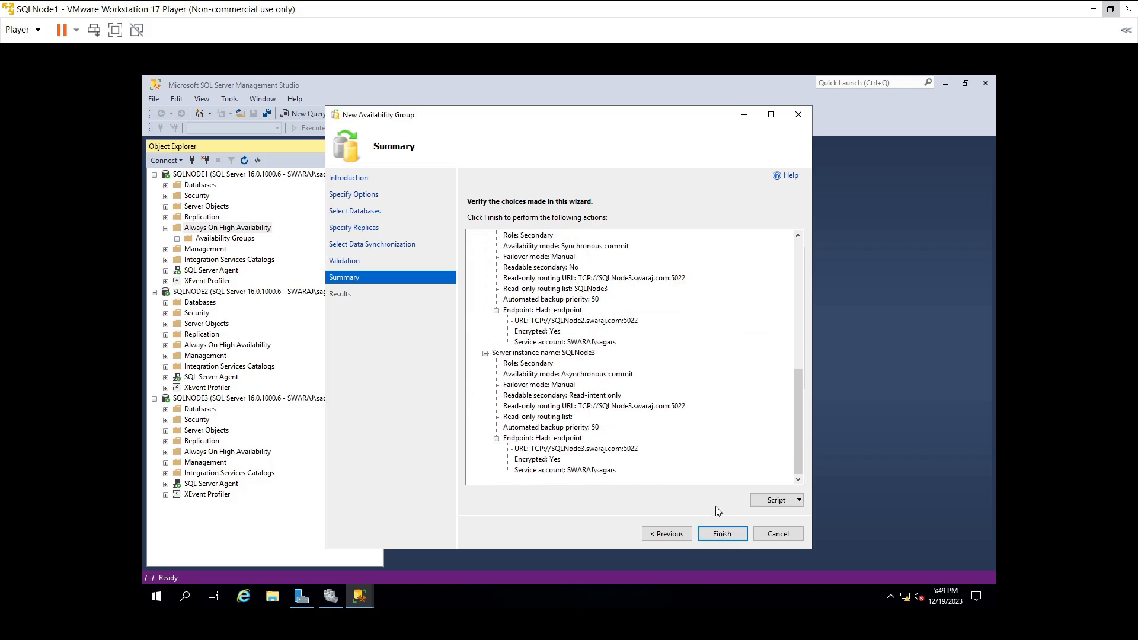
pyautogui.click(722, 535)
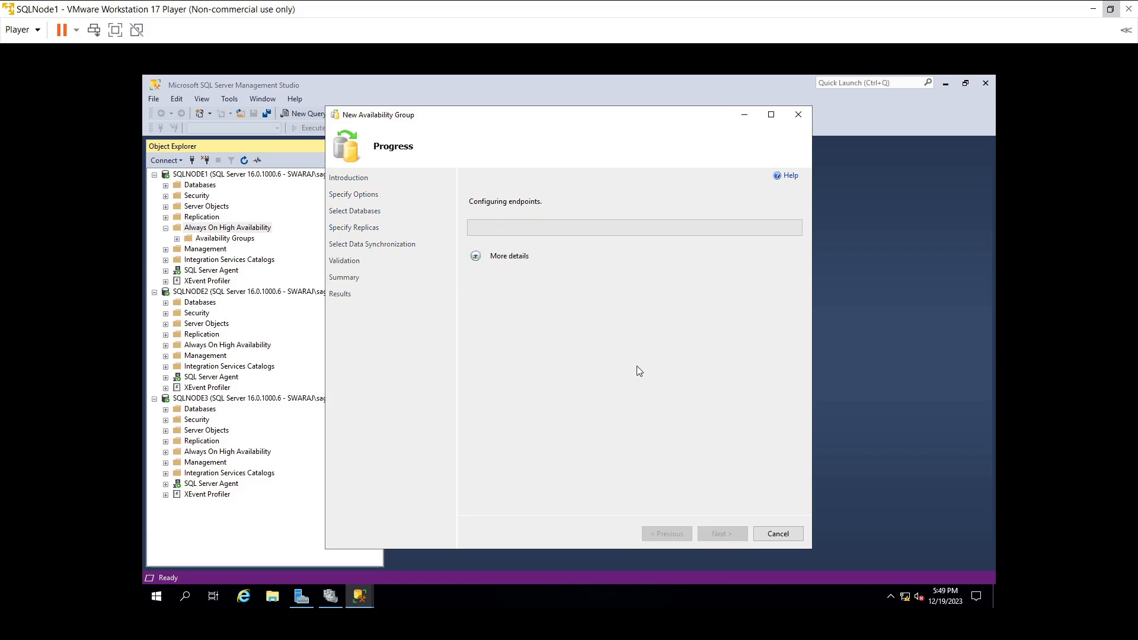
pyautogui.click(476, 256)
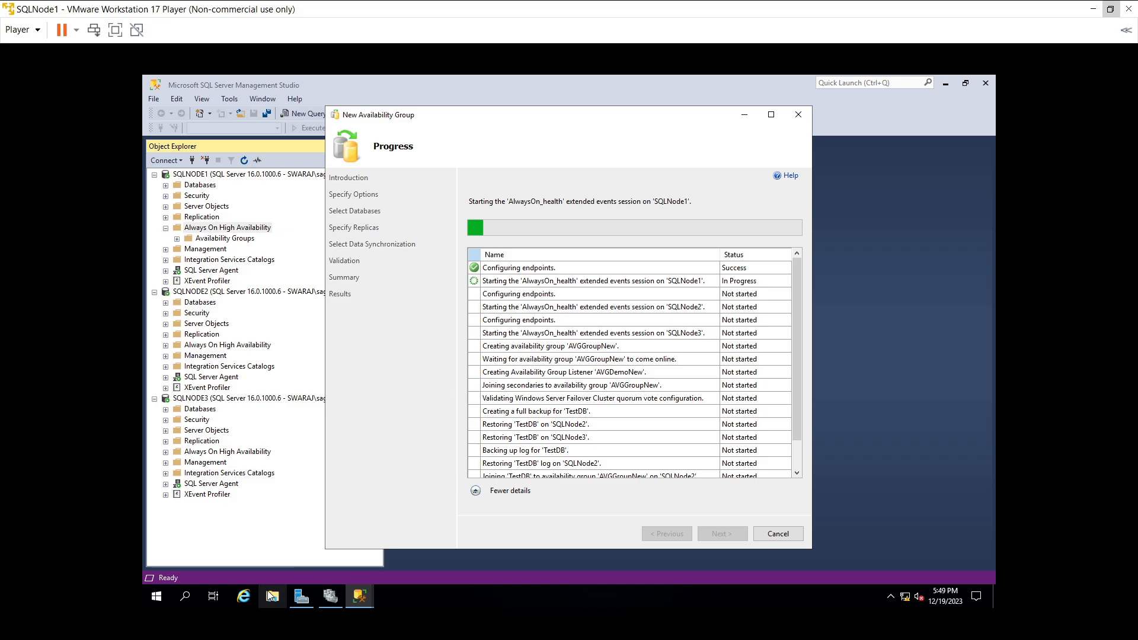
# - Open SQL Server 2022 Configuration Manager and allow it to make changes to the device
pyautogui.click(157, 596)
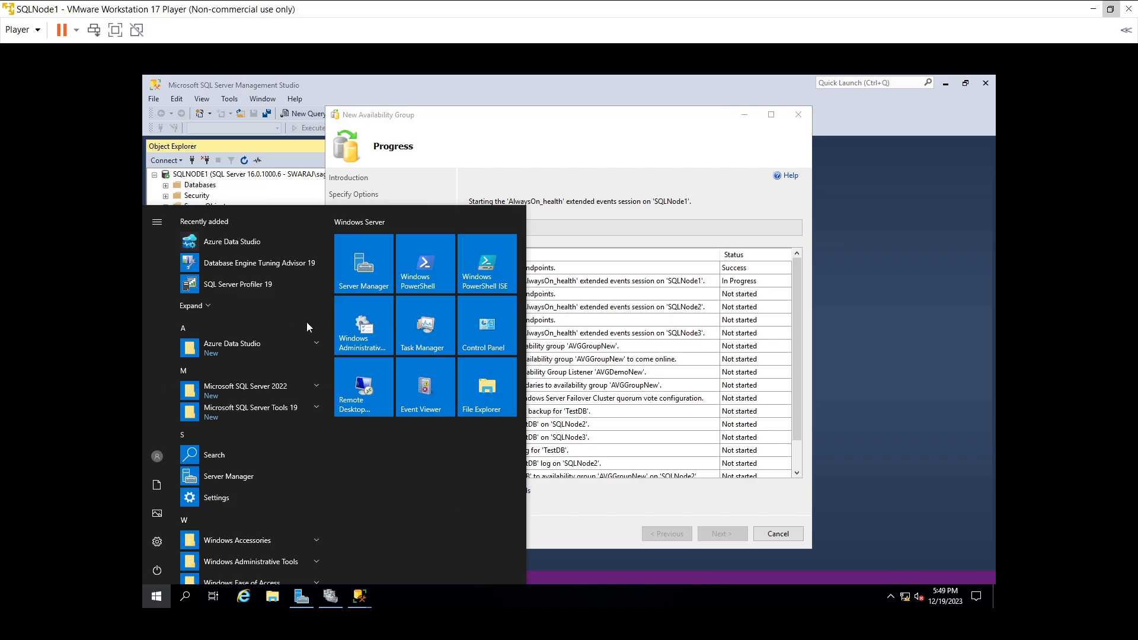
pyautogui.click(251, 409)
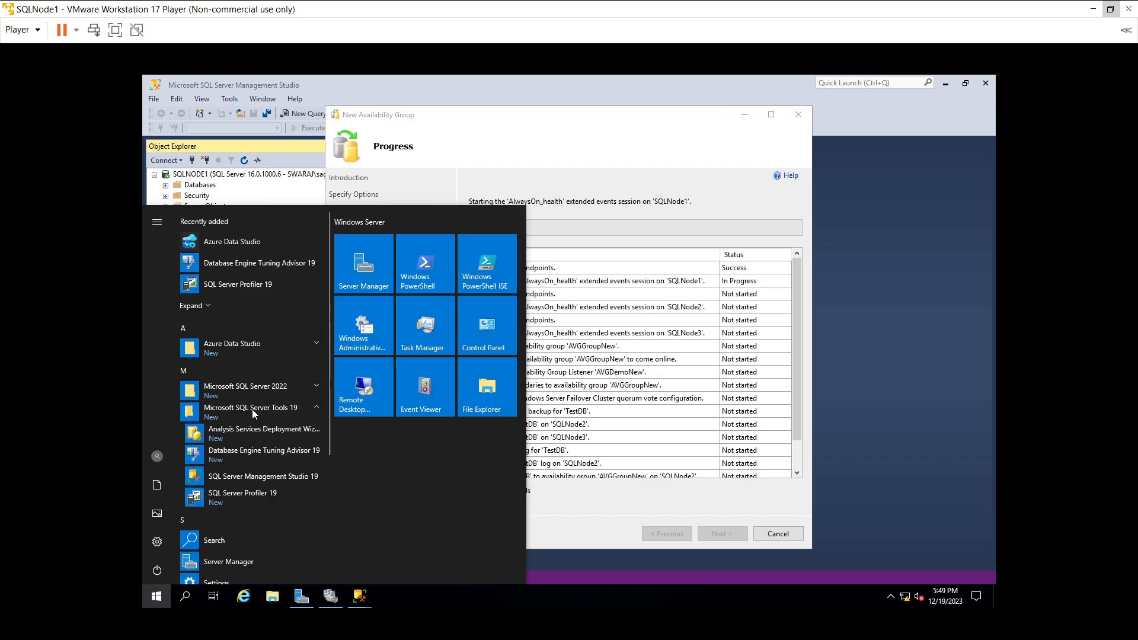
pyautogui.click(243, 389)
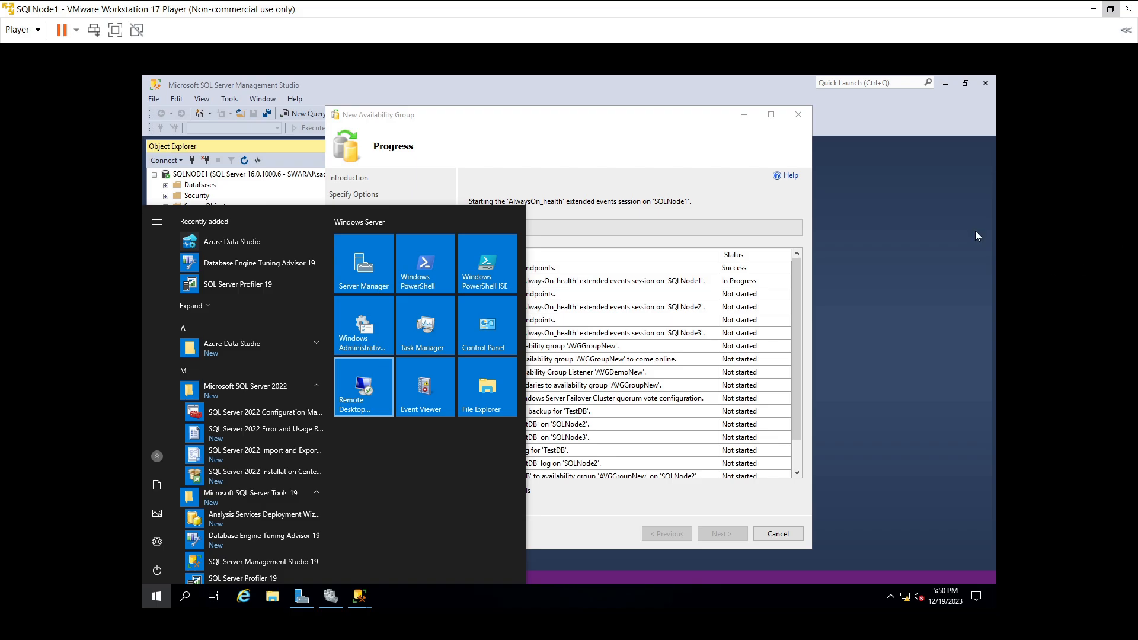
pyautogui.click(740, 200)
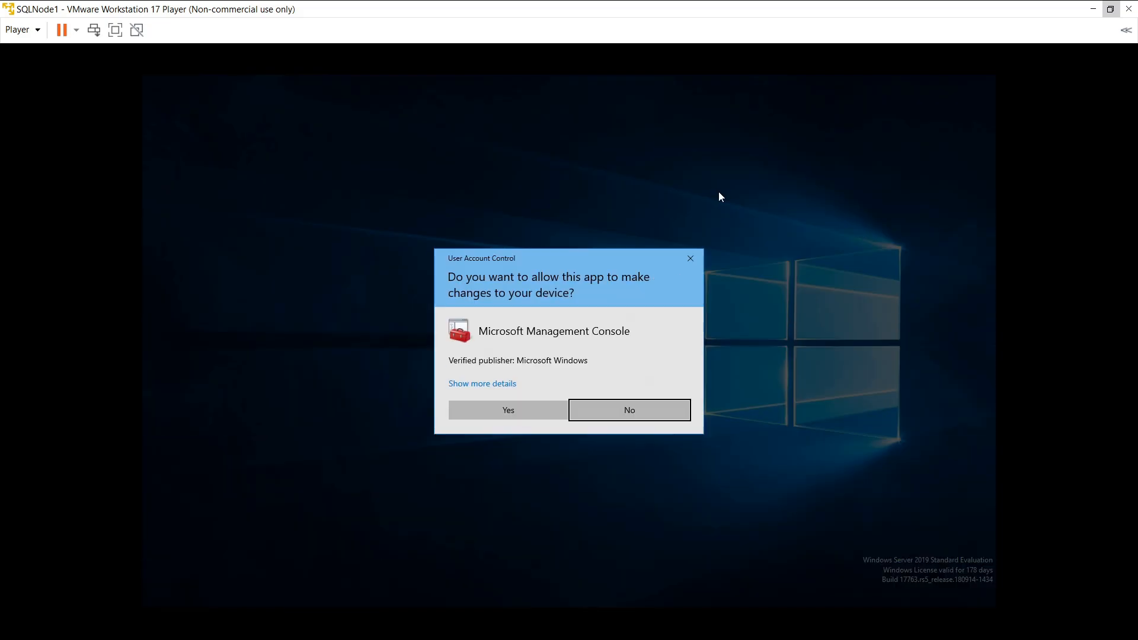
pyautogui.click(520, 410)
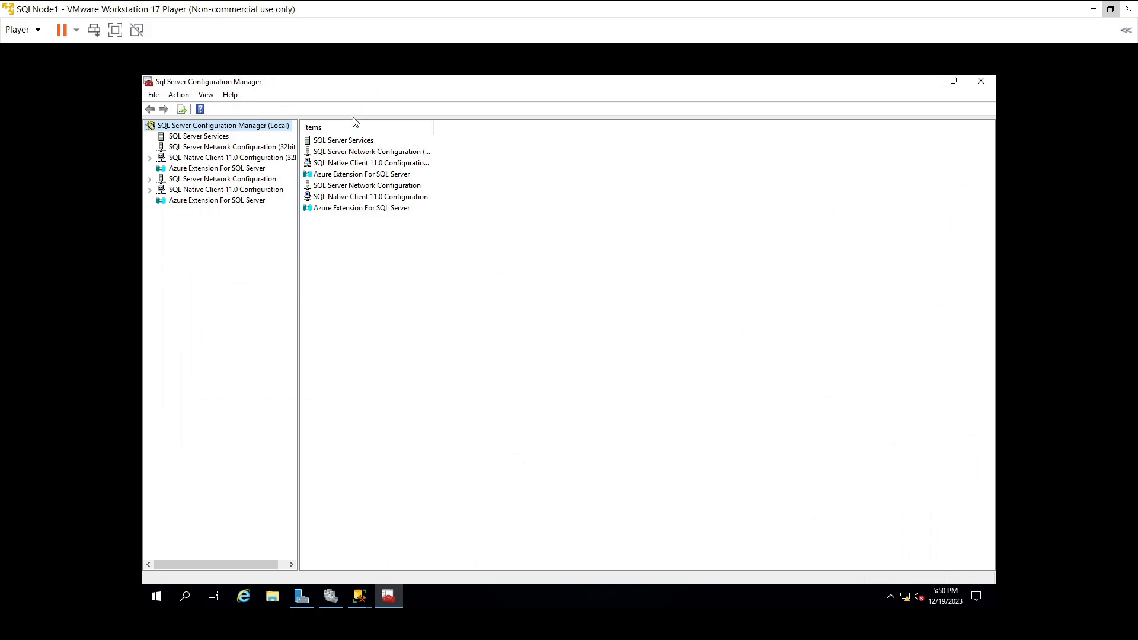
# - Check the Always On Availability Groups setting in the SQL Server (MSSQLSERVER) service properties, leaving it unmodified, and return to the wizard
pyautogui.click(351, 142)
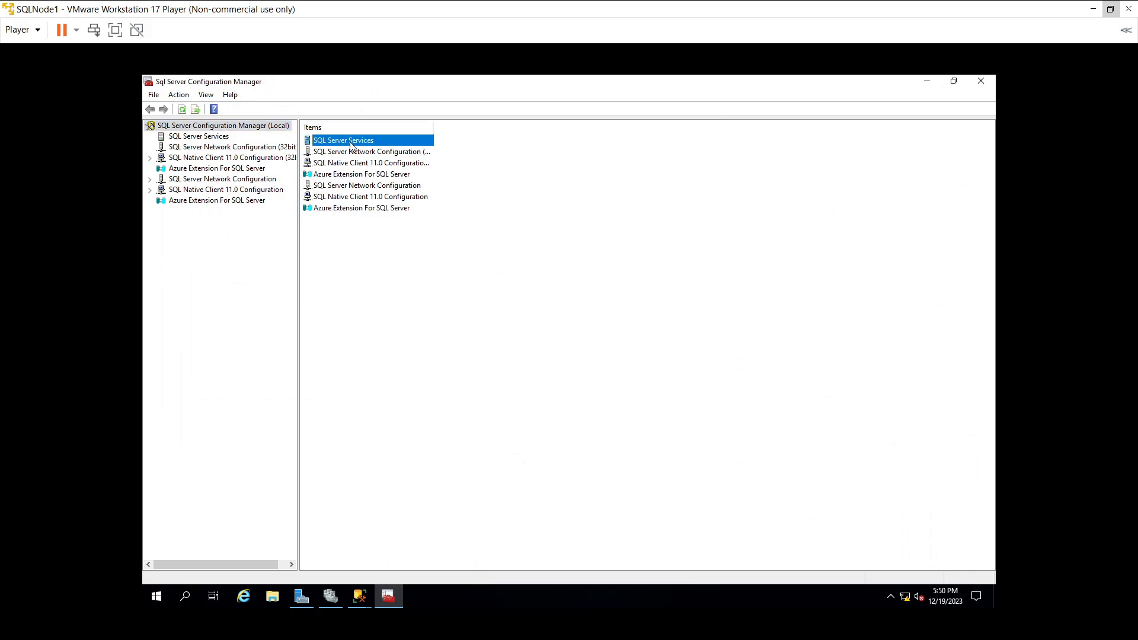
pyautogui.doubleClick(350, 143)
pyautogui.click(354, 144)
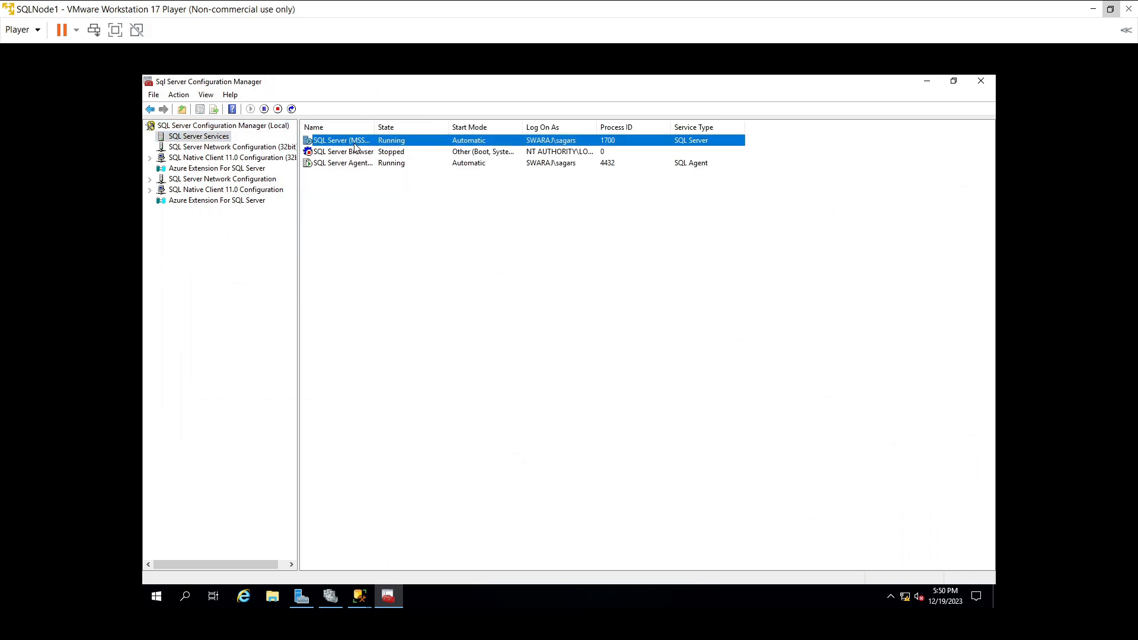
pyautogui.rightClick(355, 147)
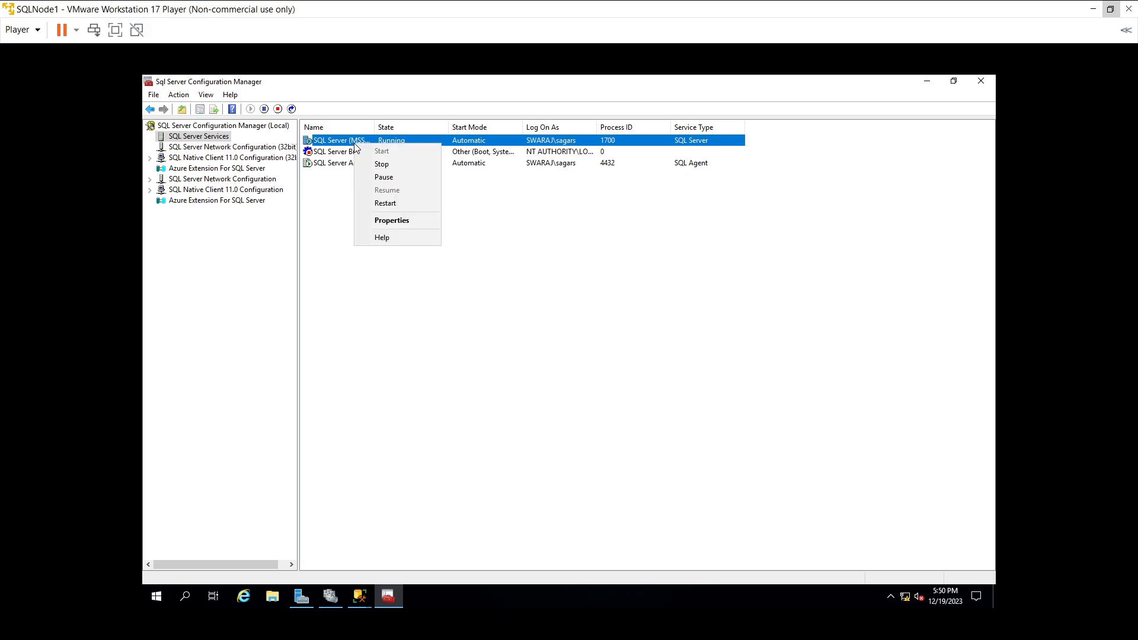
pyautogui.click(398, 223)
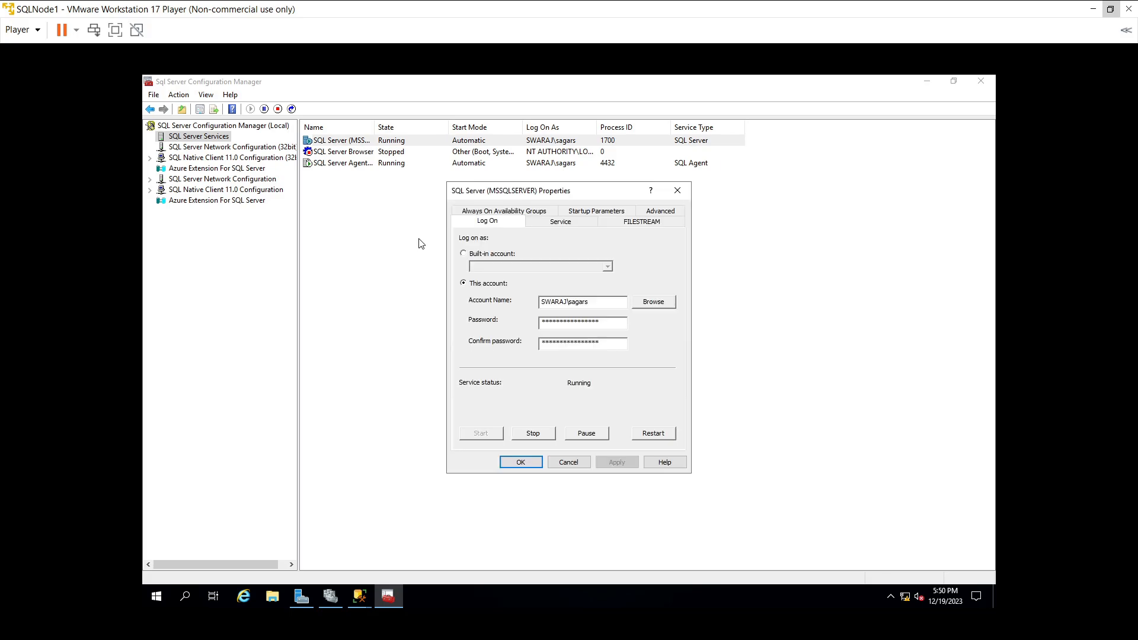
pyautogui.click(517, 214)
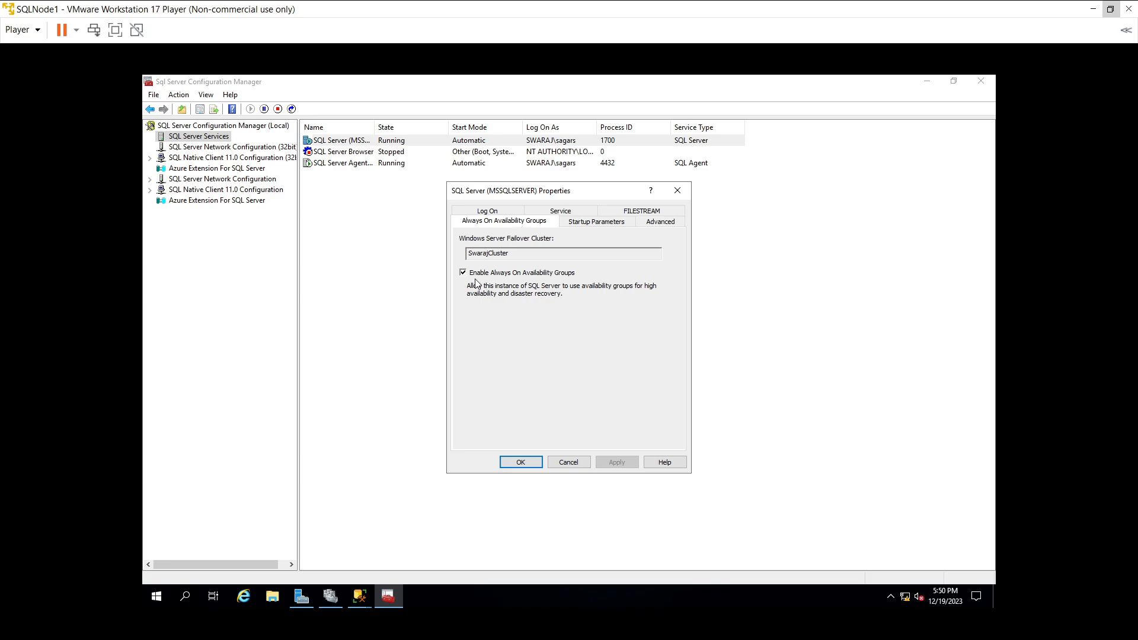
pyautogui.click(552, 462)
pyautogui.click(927, 83)
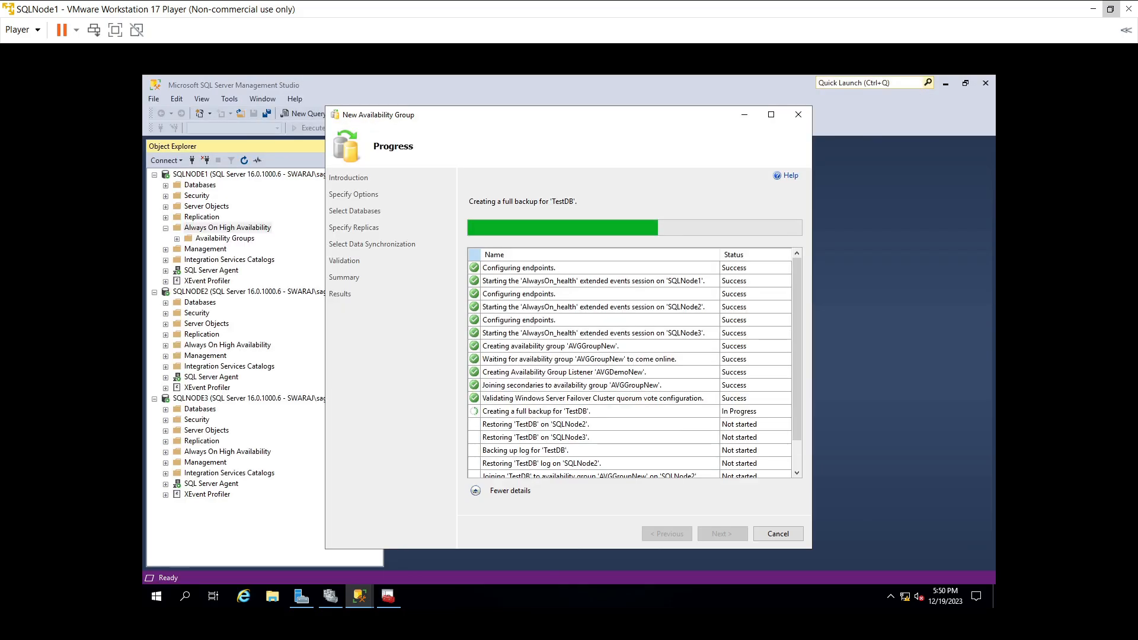
# - Review the remaining wizard tasks and inspect the contents of AGSharedFolder on Local Disk (C:) in File Explorer
pyautogui.scroll(-1, 551, 400)
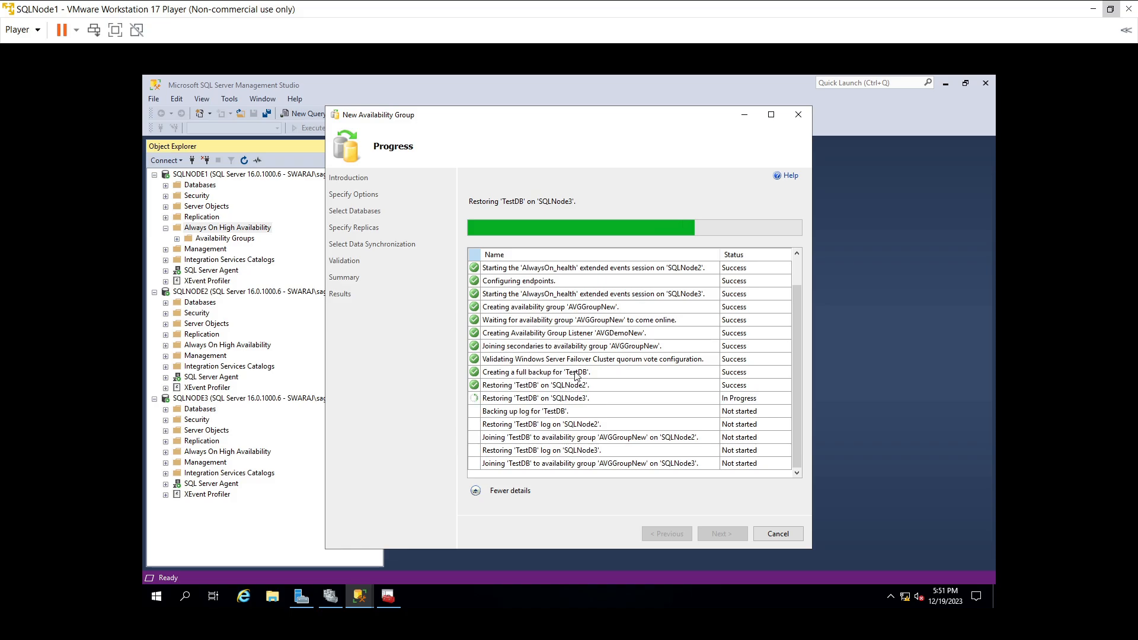
pyautogui.click(272, 597)
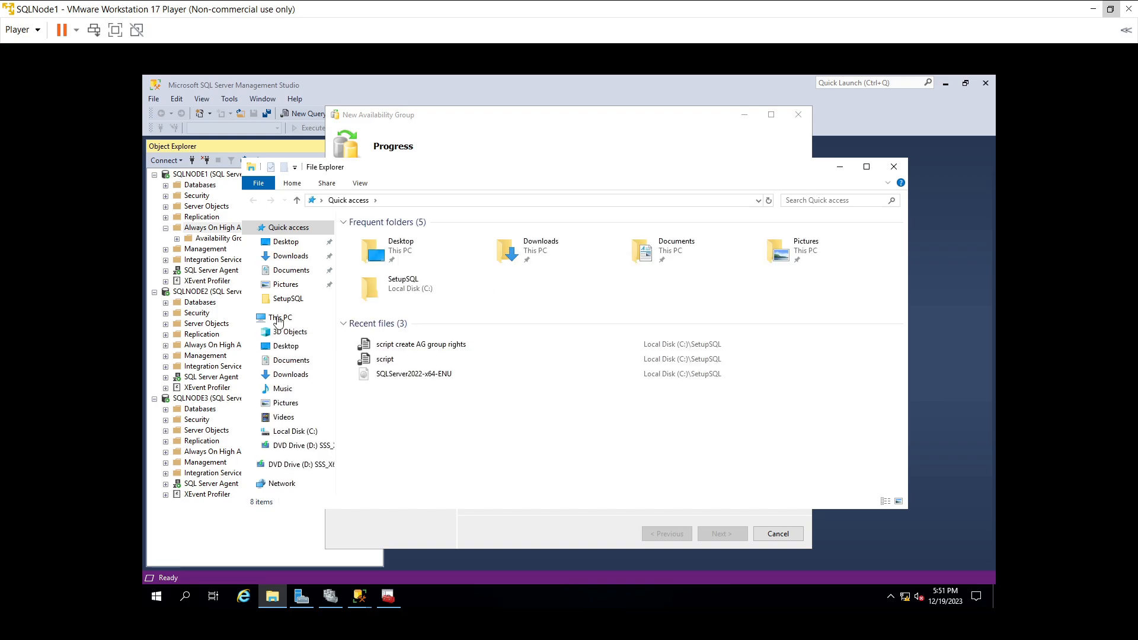
pyautogui.click(295, 432)
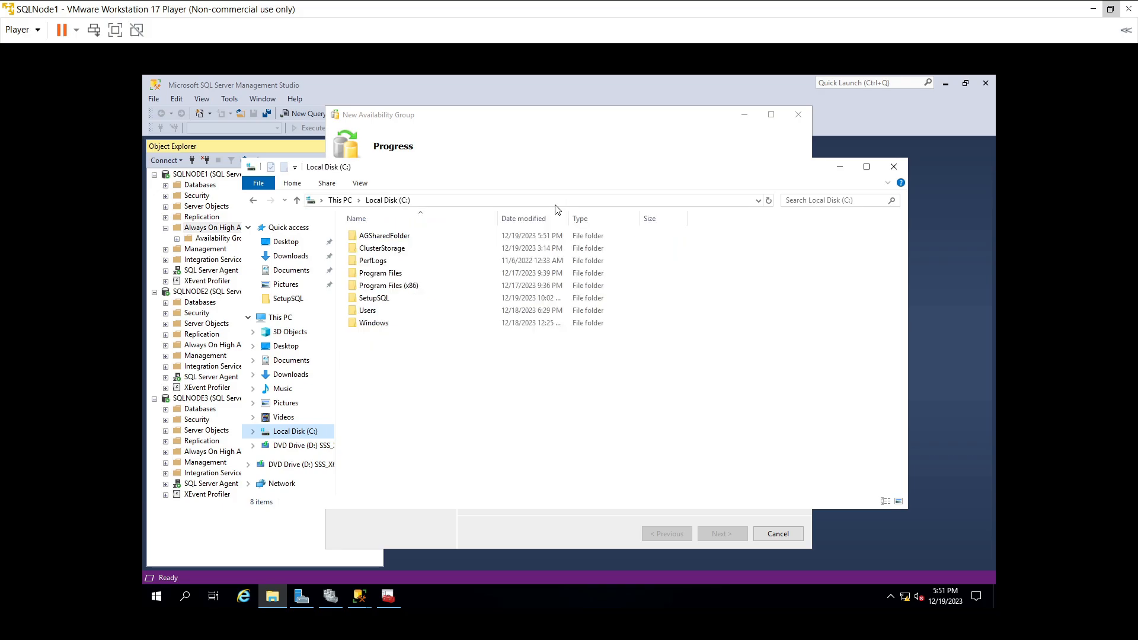
pyautogui.click(369, 237)
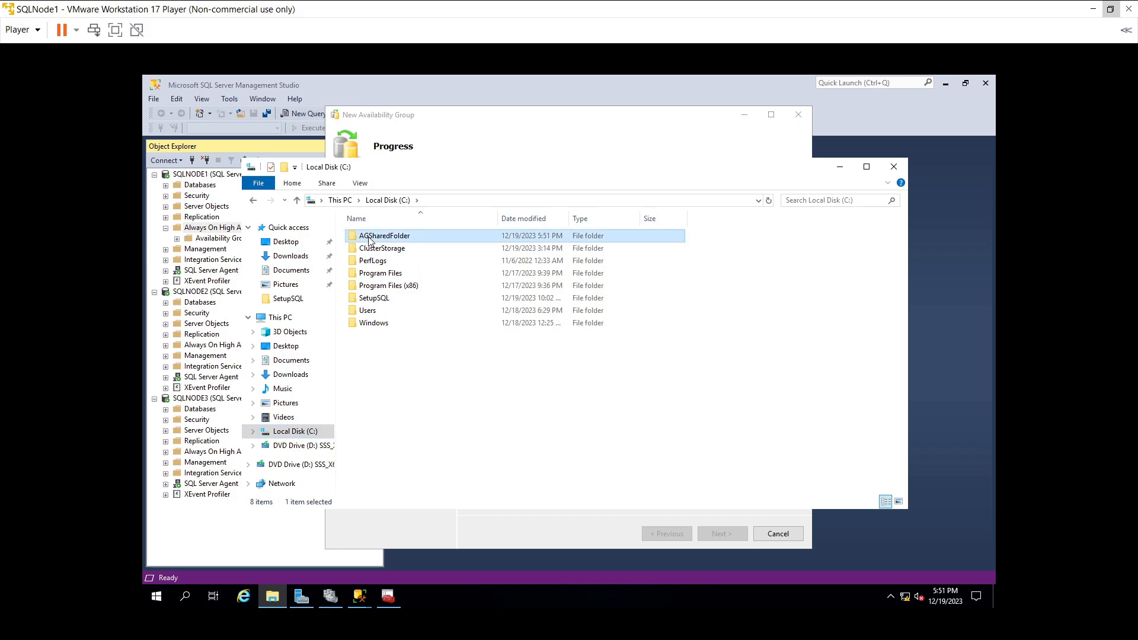
pyautogui.doubleClick(369, 237)
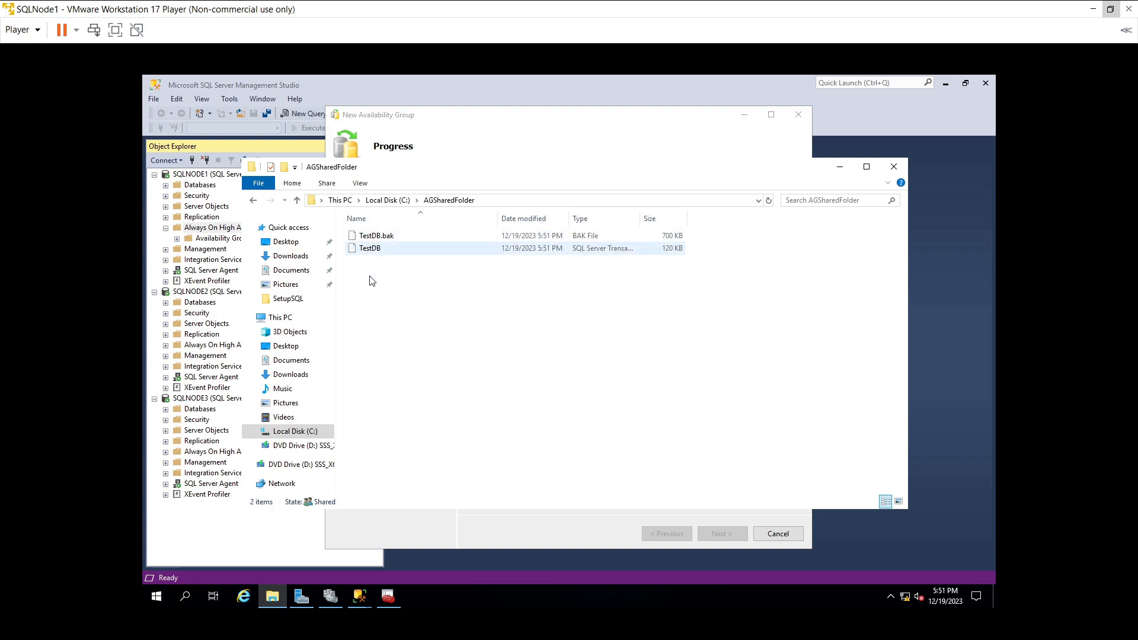
# - Switch back to SQL Server Management Studio and refresh the Databases folder of SQLNODE2
pyautogui.click(503, 528)
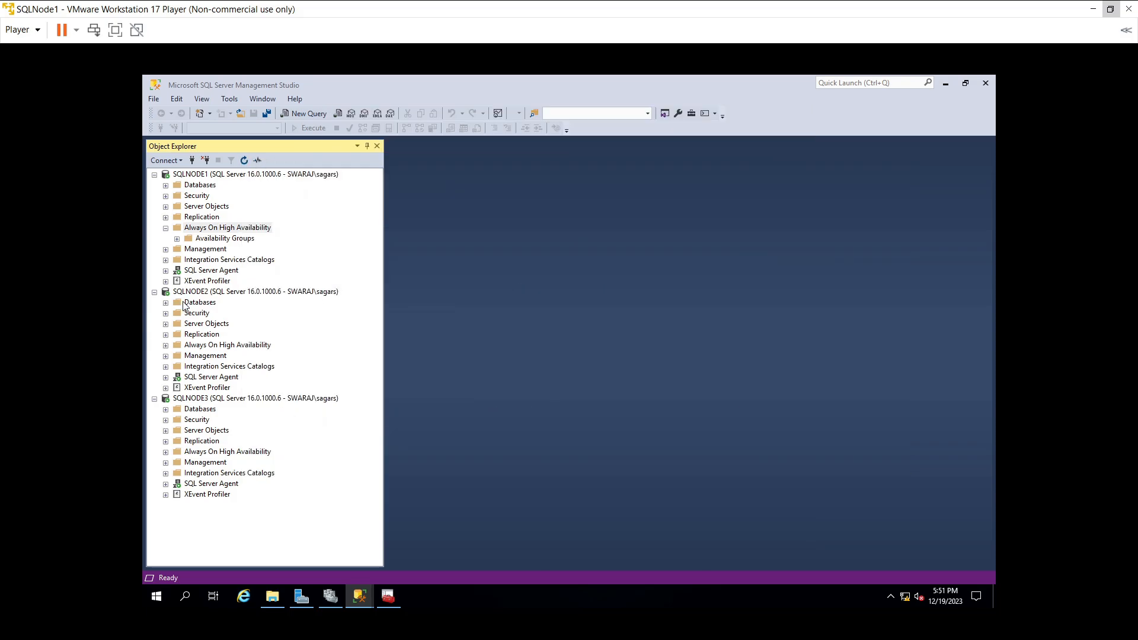
pyautogui.rightClick(184, 304)
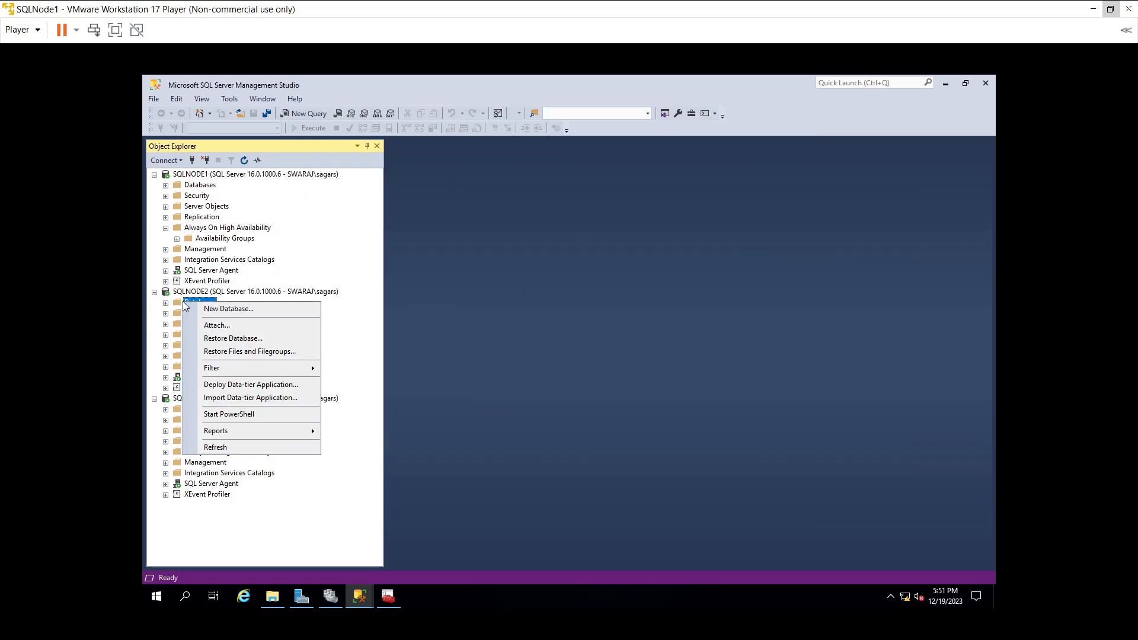
pyautogui.click(222, 447)
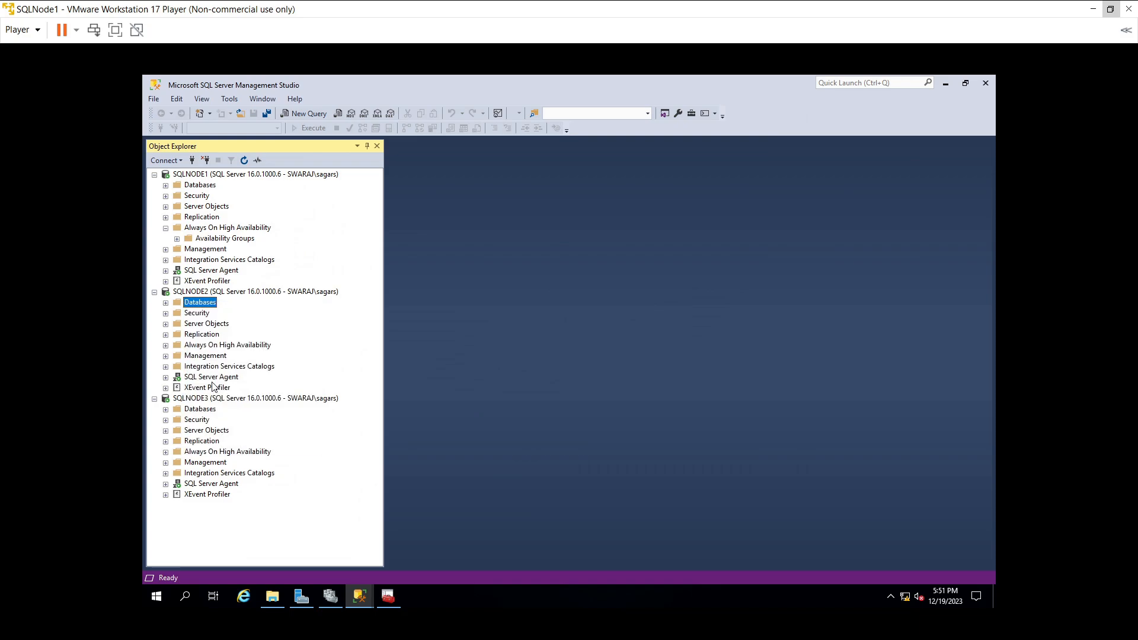
# - List the databases on SQLNODE2 and bring the New Availability Group wizard back to review its results
pyautogui.click(166, 304)
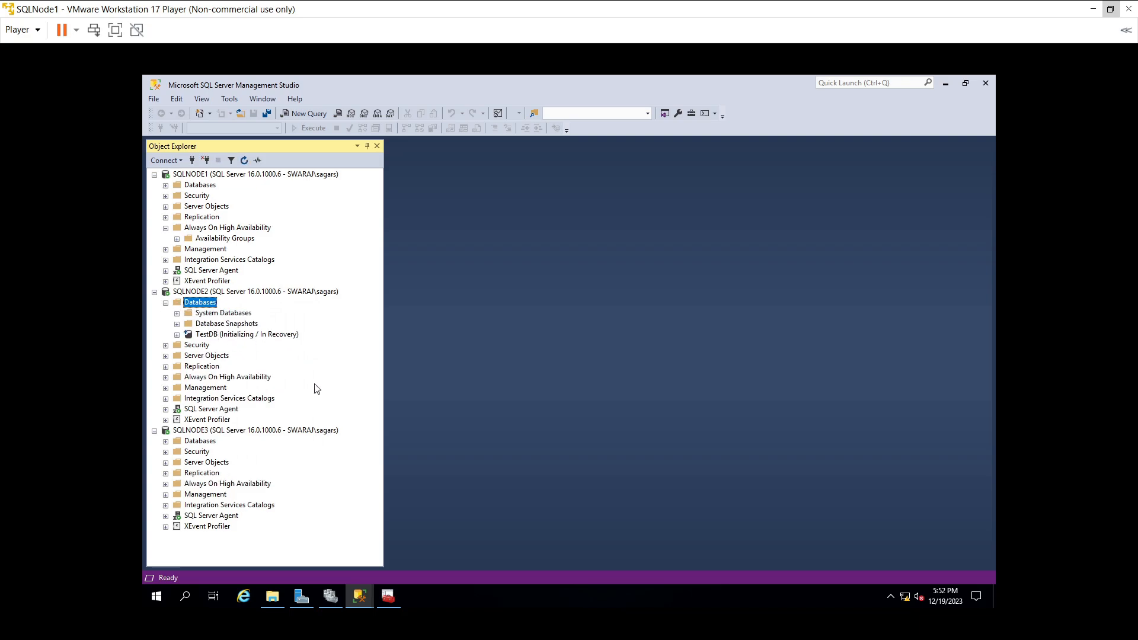
pyautogui.click(360, 596)
pyautogui.click(415, 559)
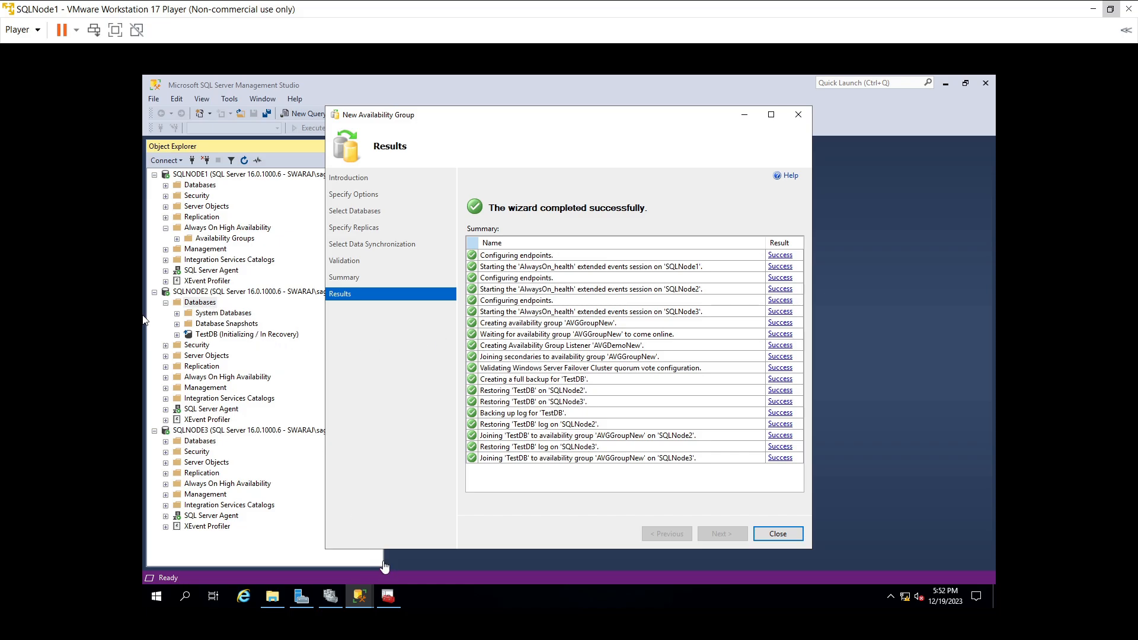
# - Refresh the Databases folder of SQLNODE2 and list the databases on SQLNODE3 to check TestDB on both replicas
pyautogui.rightClick(212, 304)
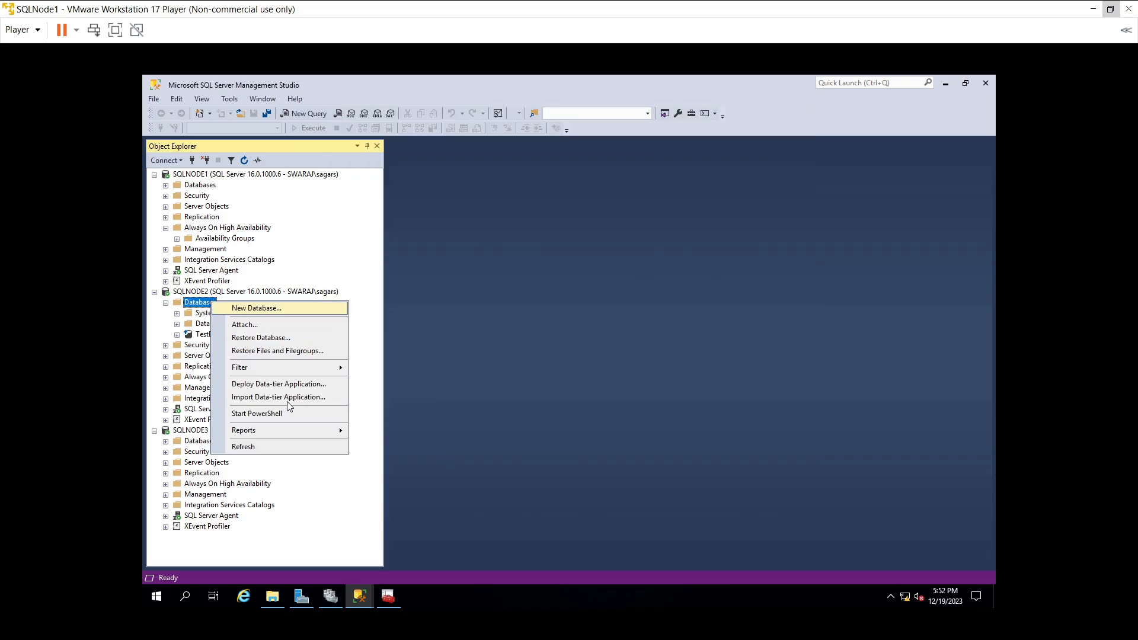
pyautogui.click(256, 445)
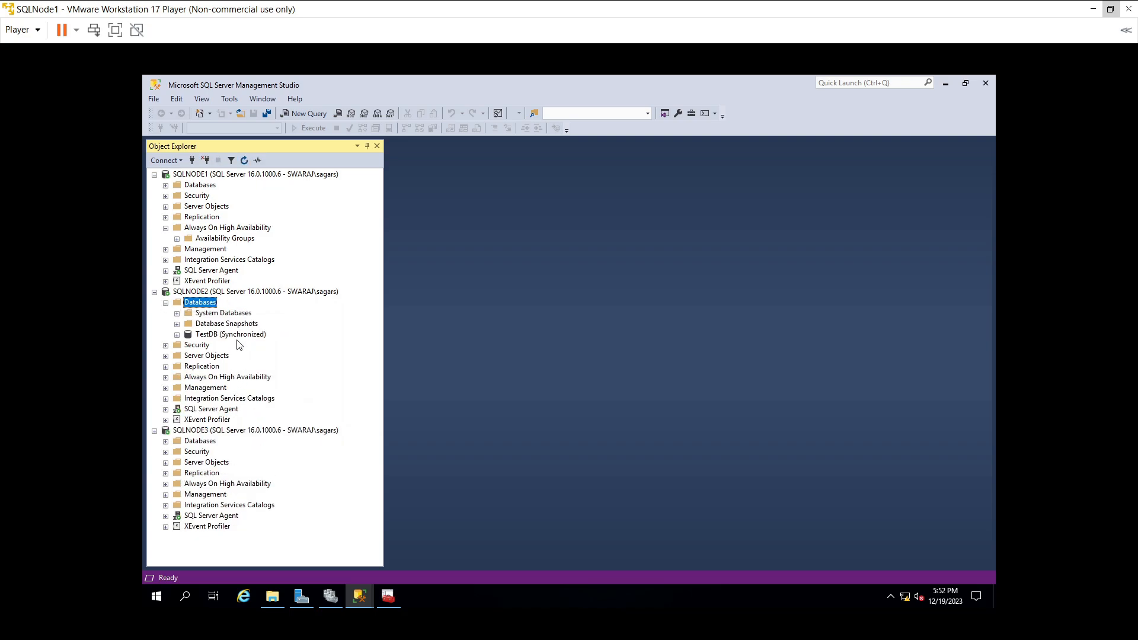
pyautogui.click(204, 442)
pyautogui.doubleClick(203, 442)
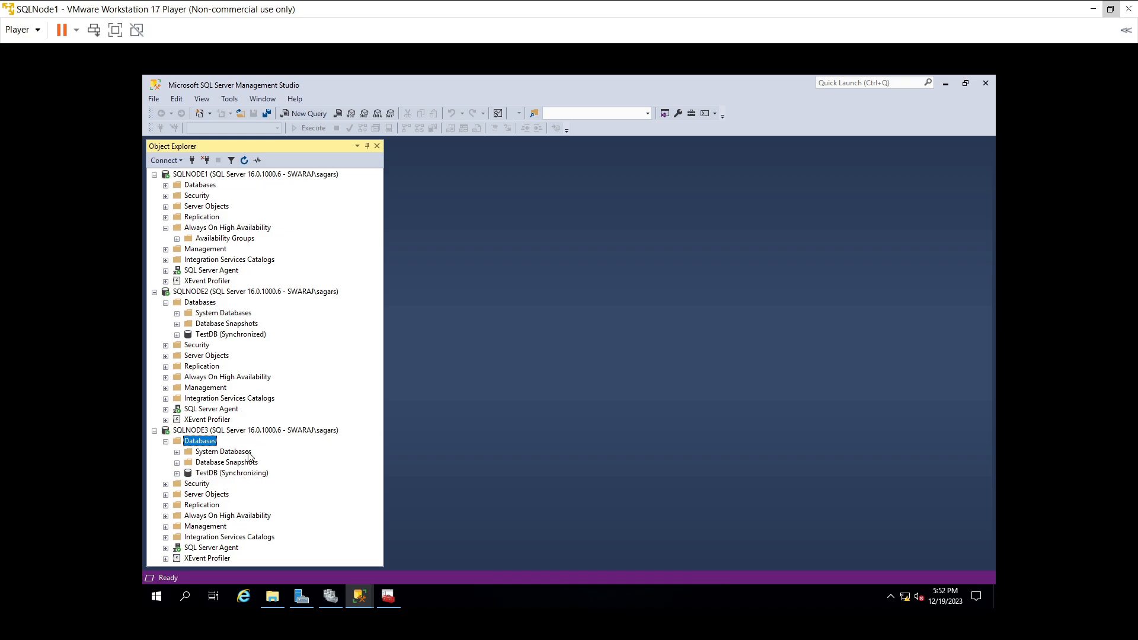
# - Show the dashboard of the availability group AVGGroupNew on SQLNODE1
pyautogui.doubleClick(215, 239)
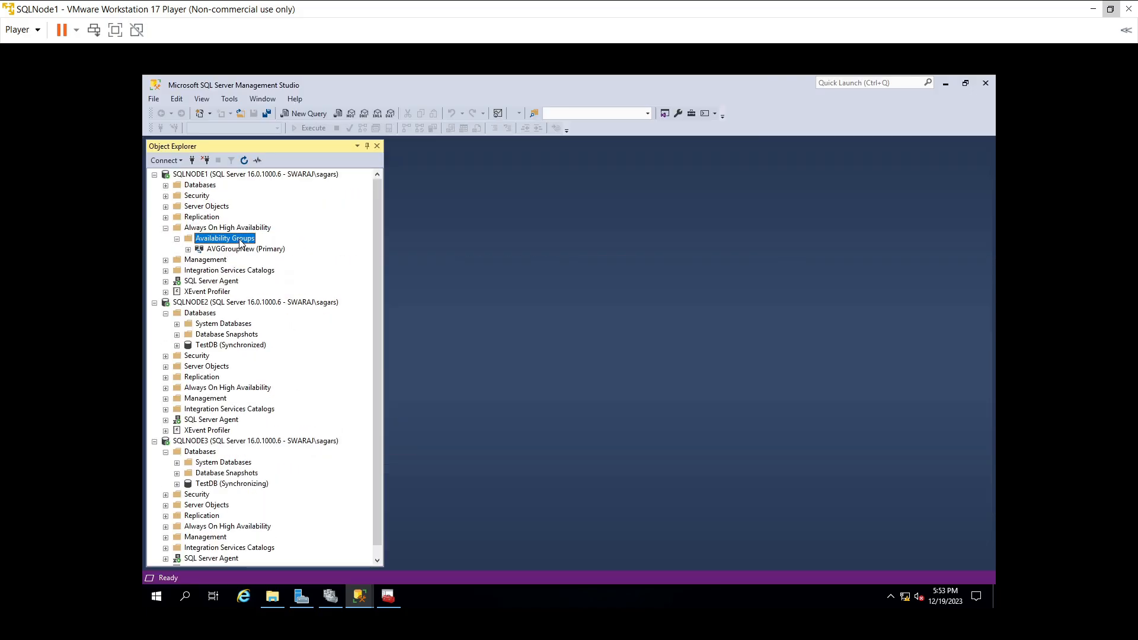
pyautogui.click(243, 249)
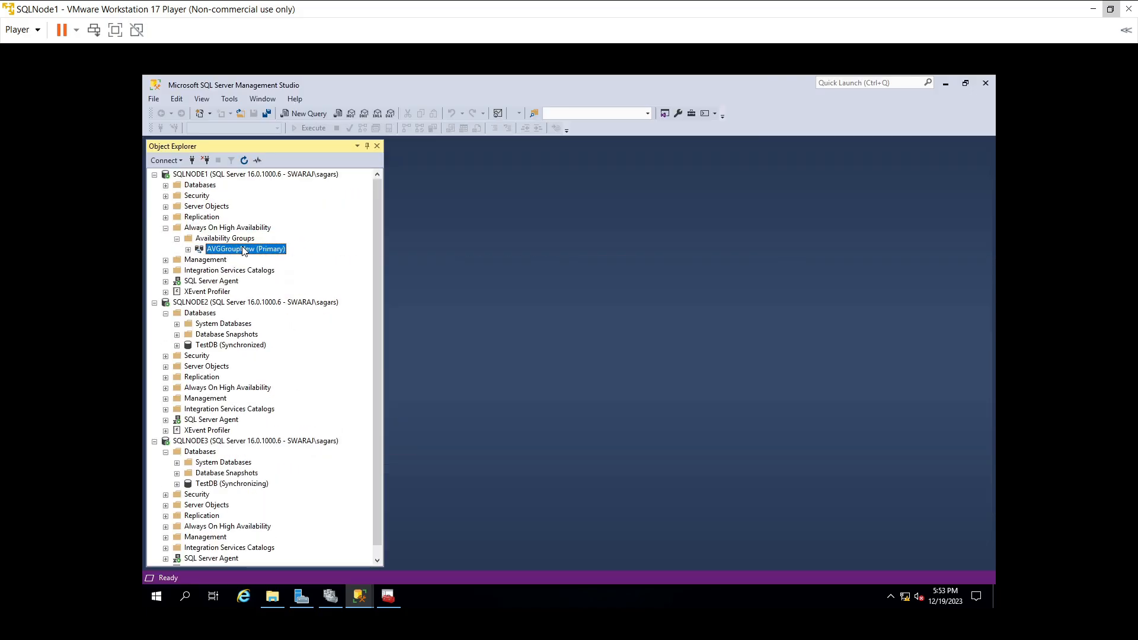
pyautogui.rightClick(243, 249)
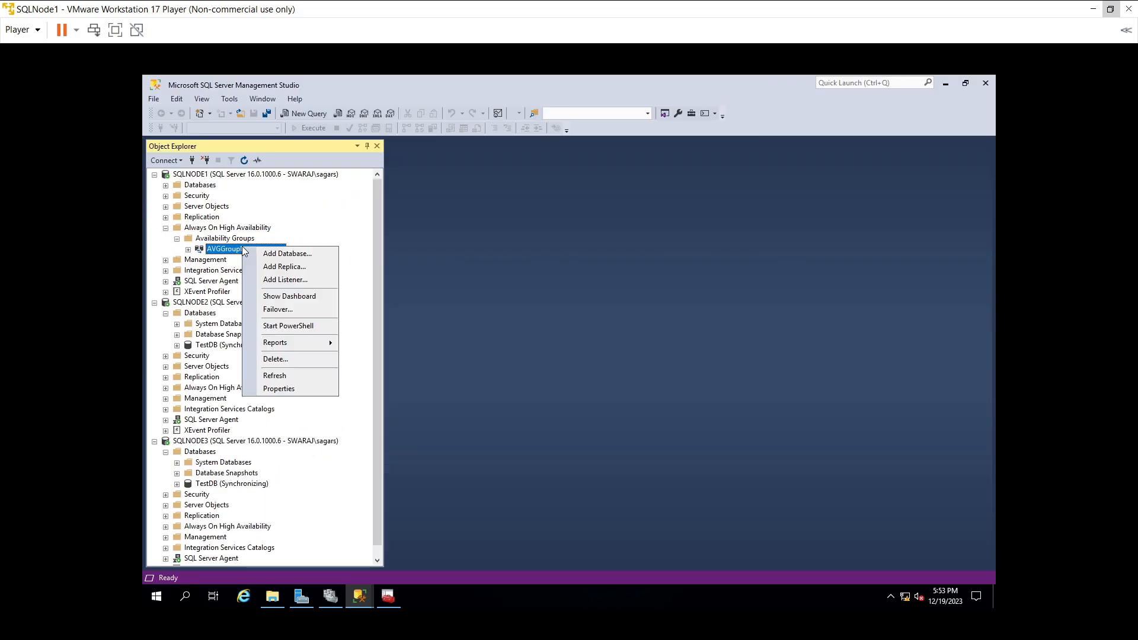
pyautogui.click(293, 299)
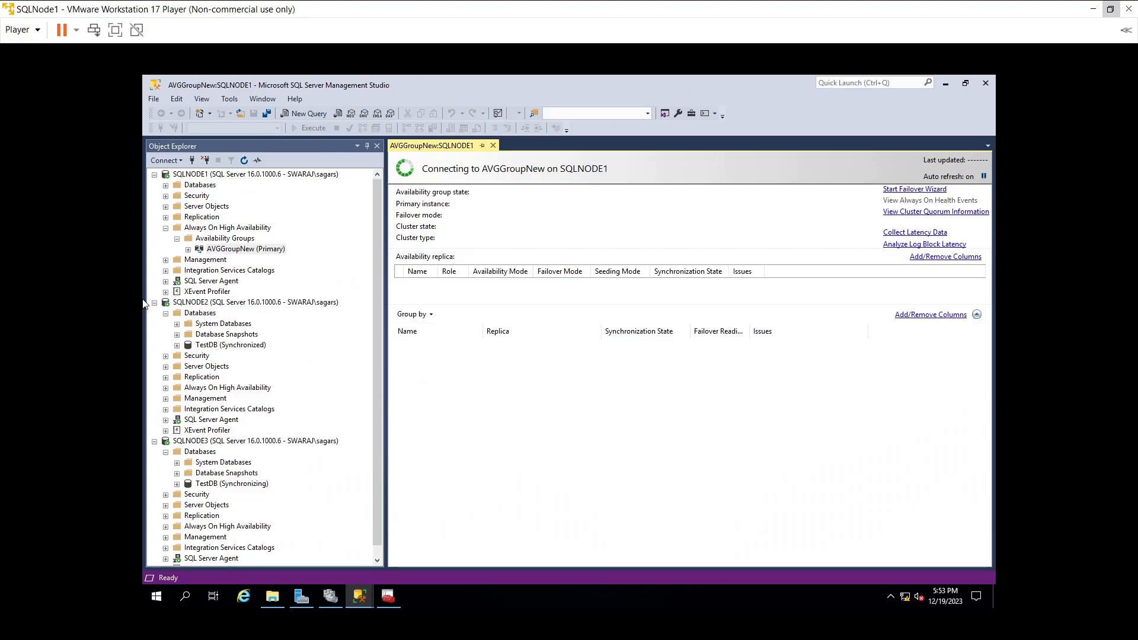
# - Switch to the AD Controller virtual machine and unlock it with the domain administrator's account password
pyautogui.hotkey('alt', 'Tab')
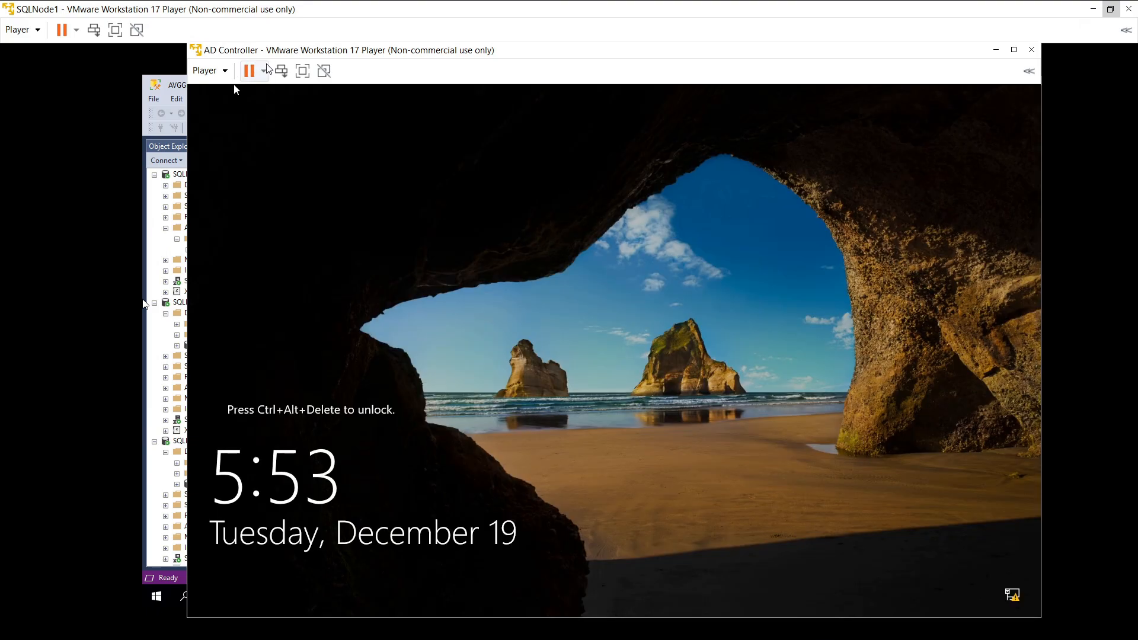
pyautogui.click(280, 73)
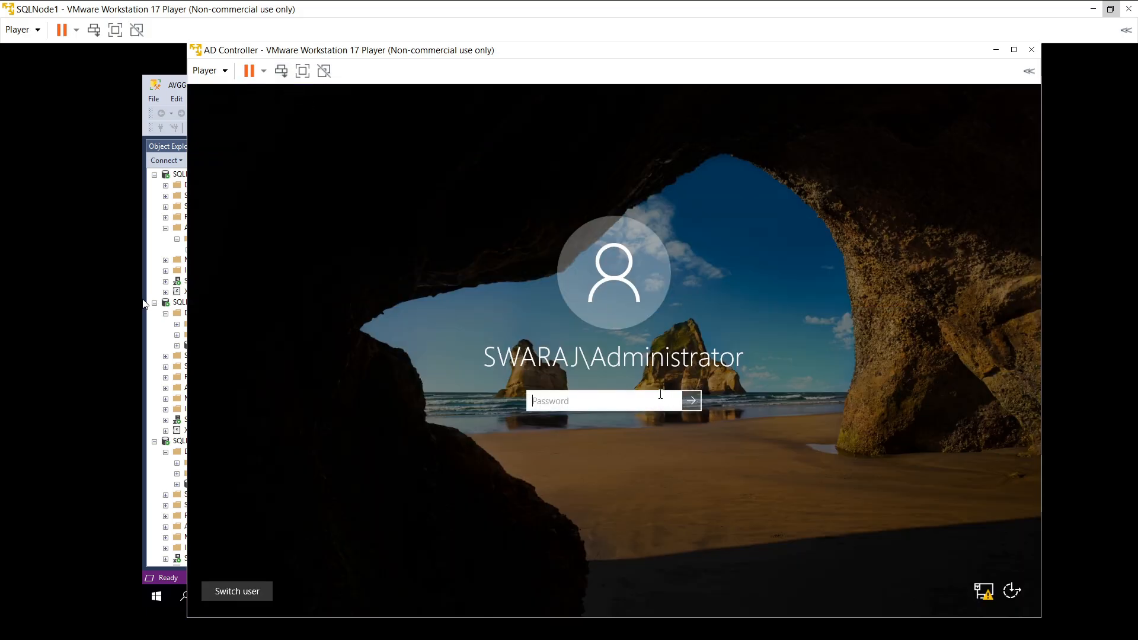
pyautogui.write('•••••••••••')
pyautogui.press('BackSpace')
pyautogui.press('BackSpace')
pyautogui.press('BackSpace')
pyautogui.press('BackSpace')
pyautogui.press('BackSpace')
pyautogui.press('BackSpace')
pyautogui.press('BackSpace')
pyautogui.press('BackSpace')
pyautogui.press('BackSpace')
pyautogui.press('BackSpace')
pyautogui.press('BackSpace')
pyautogui.write('•')
pyautogui.press('BackSpace')
pyautogui.write('••••••••••')
pyautogui.press('Return')
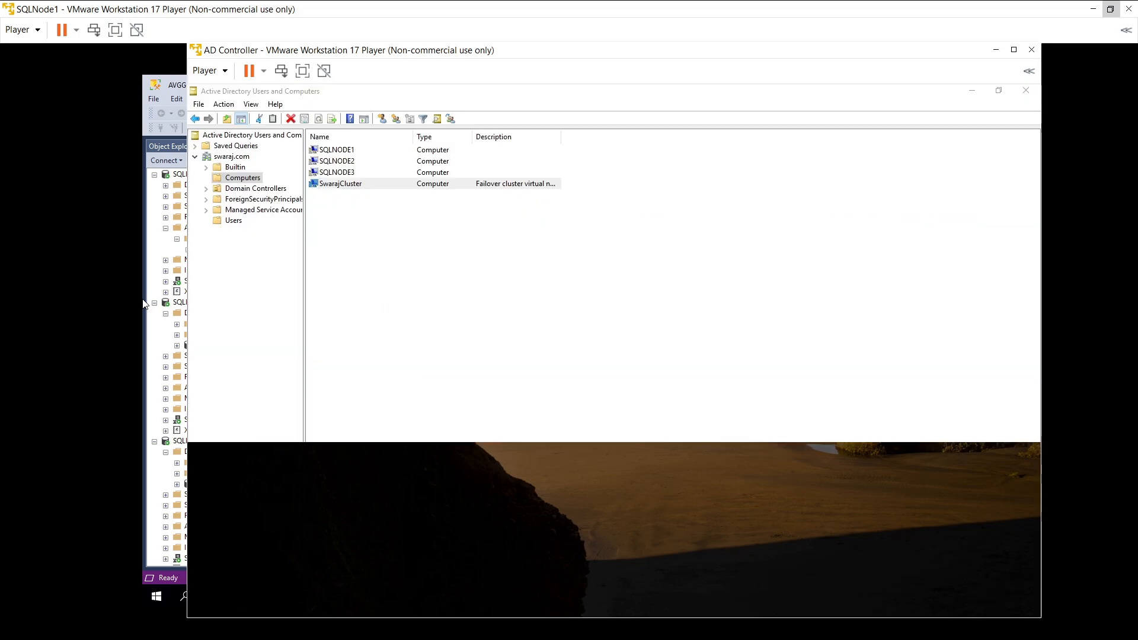
# - Refresh the Computers container in Active Directory Users and Computers, select AVGDemoNew, and minimize the AD Controller virtual machine
pyautogui.rightClick(616, 289)
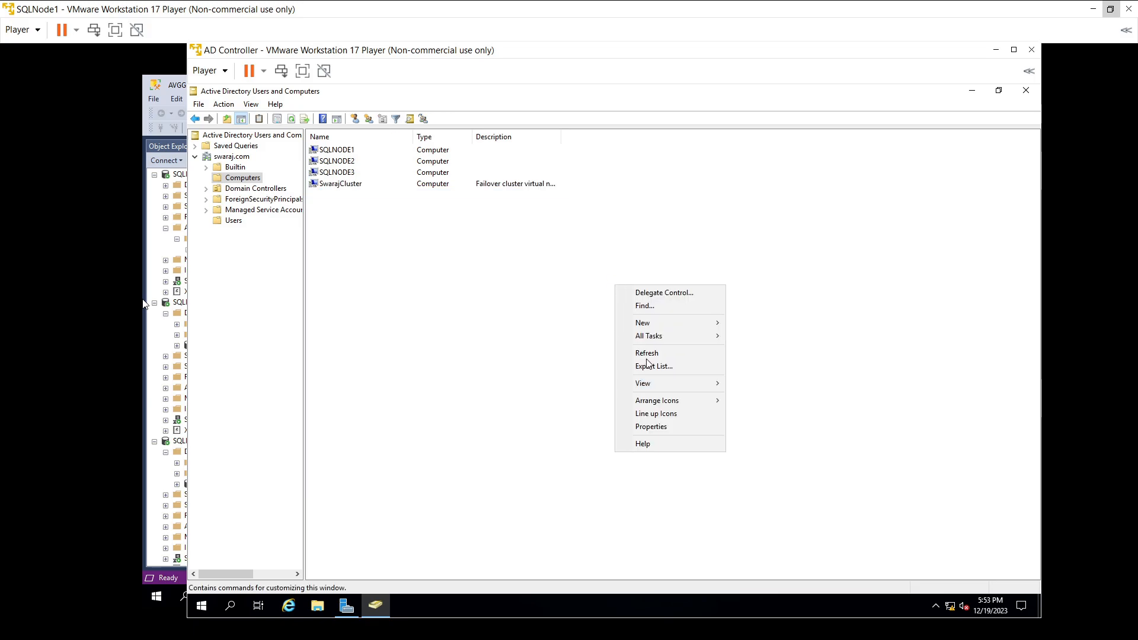
pyautogui.click(646, 355)
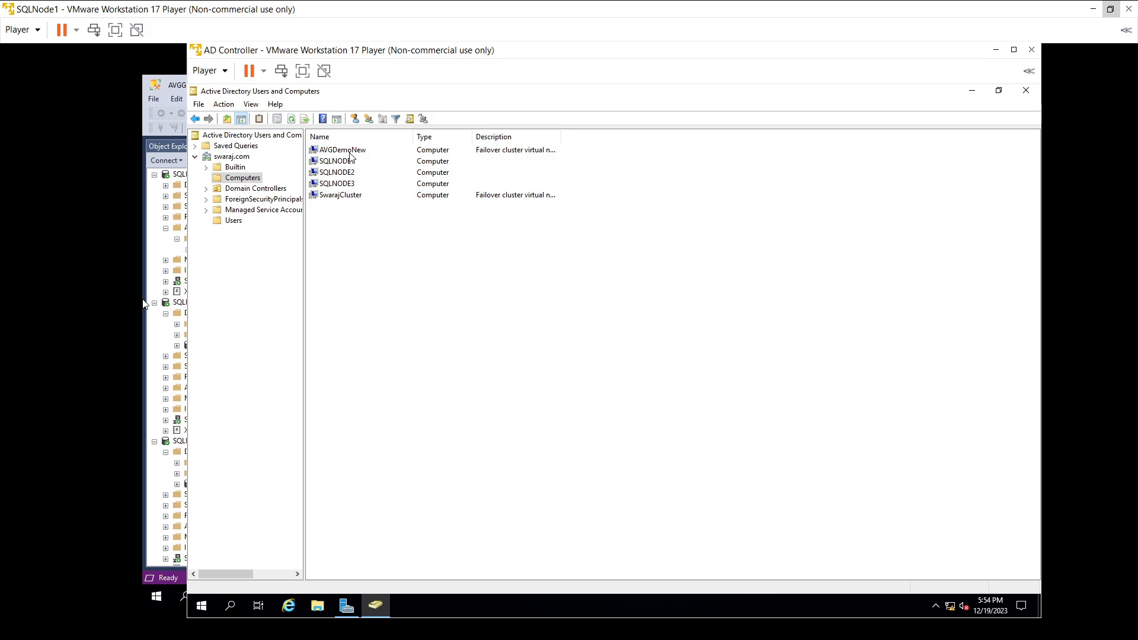
pyautogui.click(352, 153)
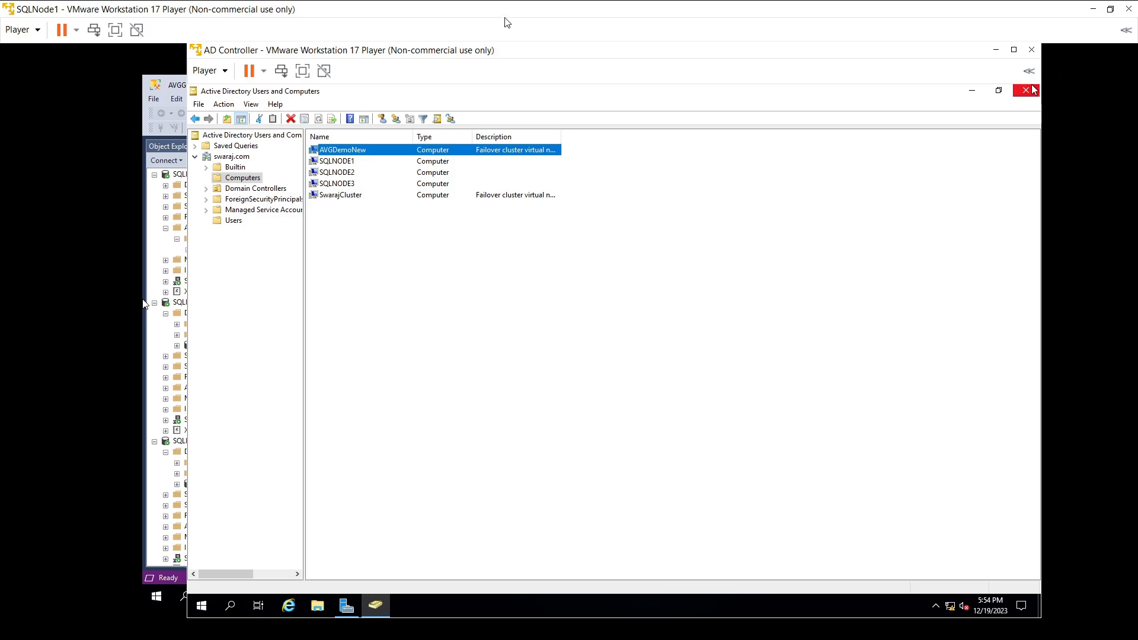
pyautogui.click(993, 53)
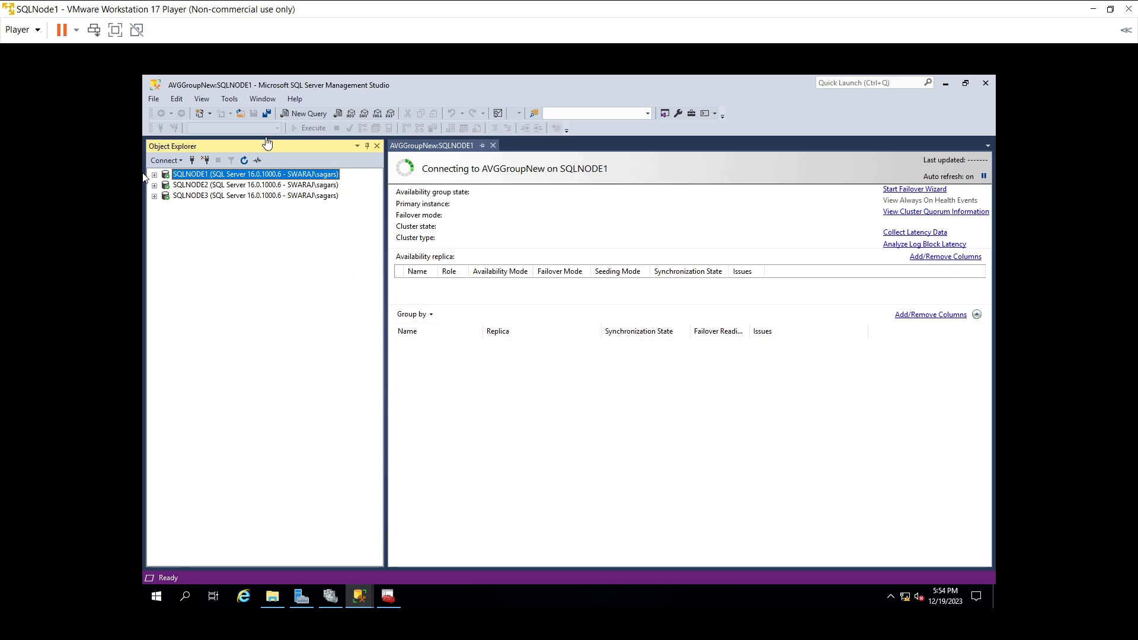
# - Connect Object Explorer to the listener AVGDemoNew as a Database Engine with Windows Authentication
pyautogui.click(192, 160)
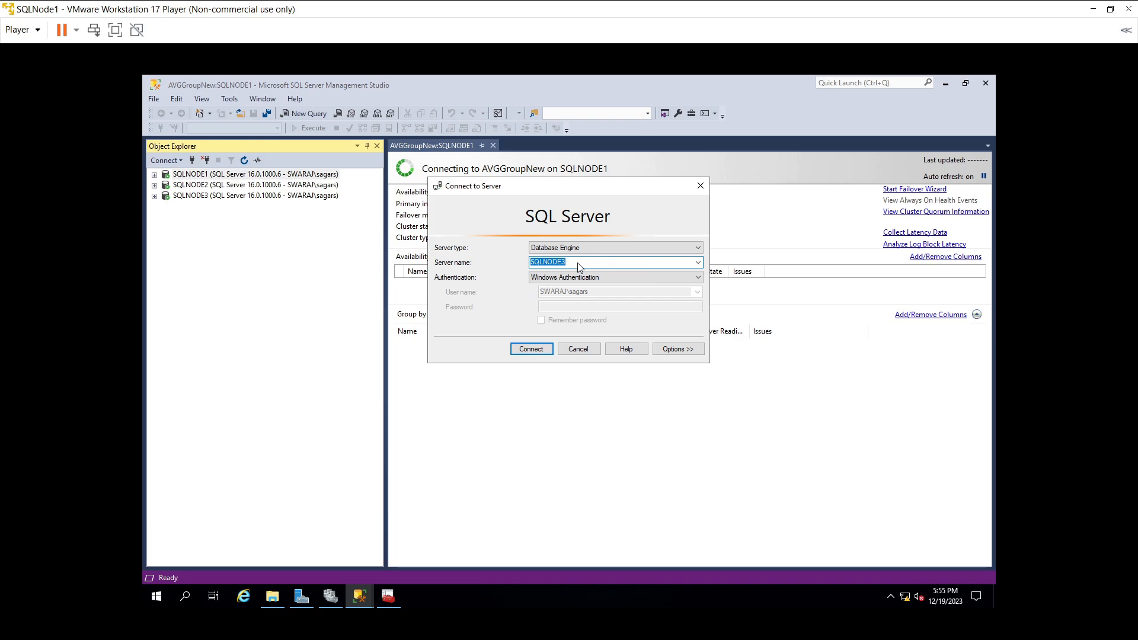
pyautogui.write('AVGDemonew')
pyautogui.click(522, 355)
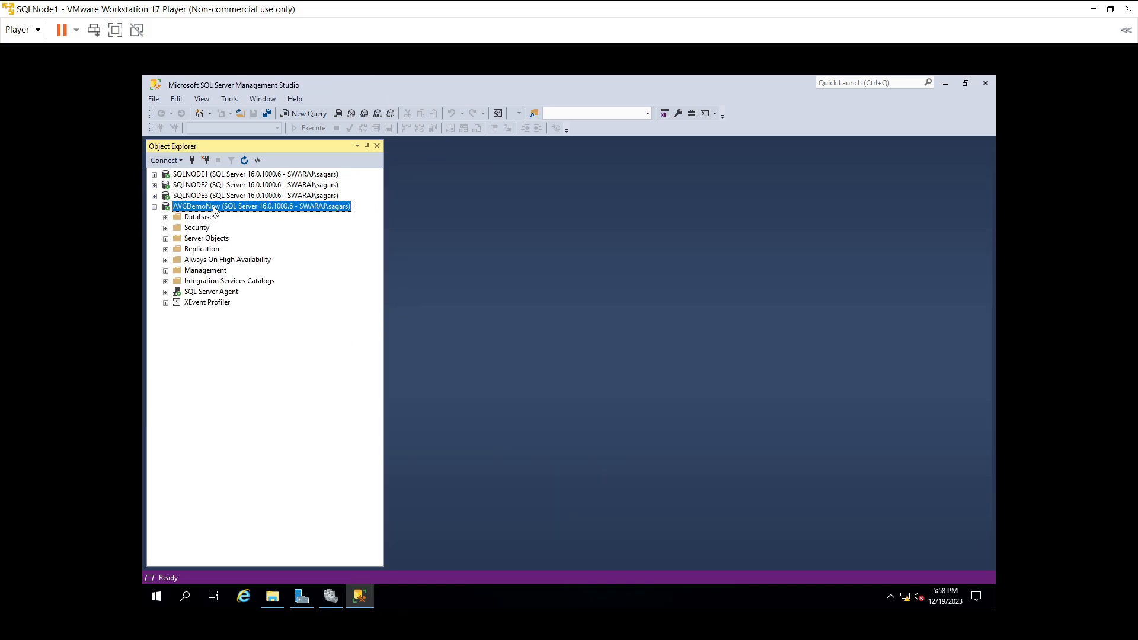
# - Disconnect AVGDemoNew, reconnect to it with Windows Authentication, and list its databases
pyautogui.click(206, 161)
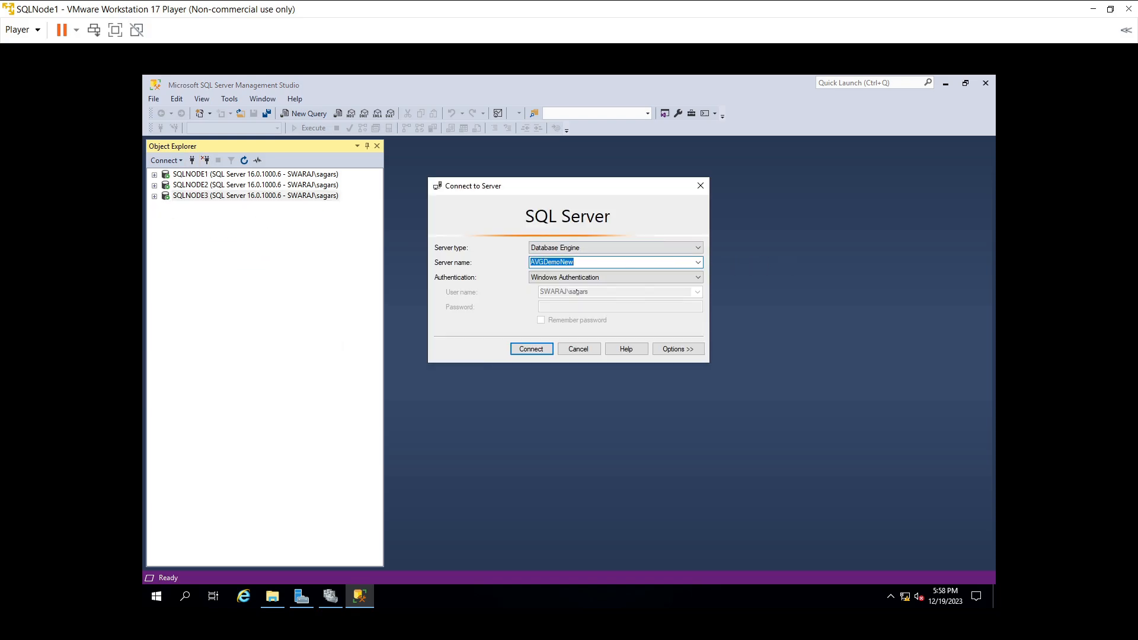
pyautogui.click(521, 353)
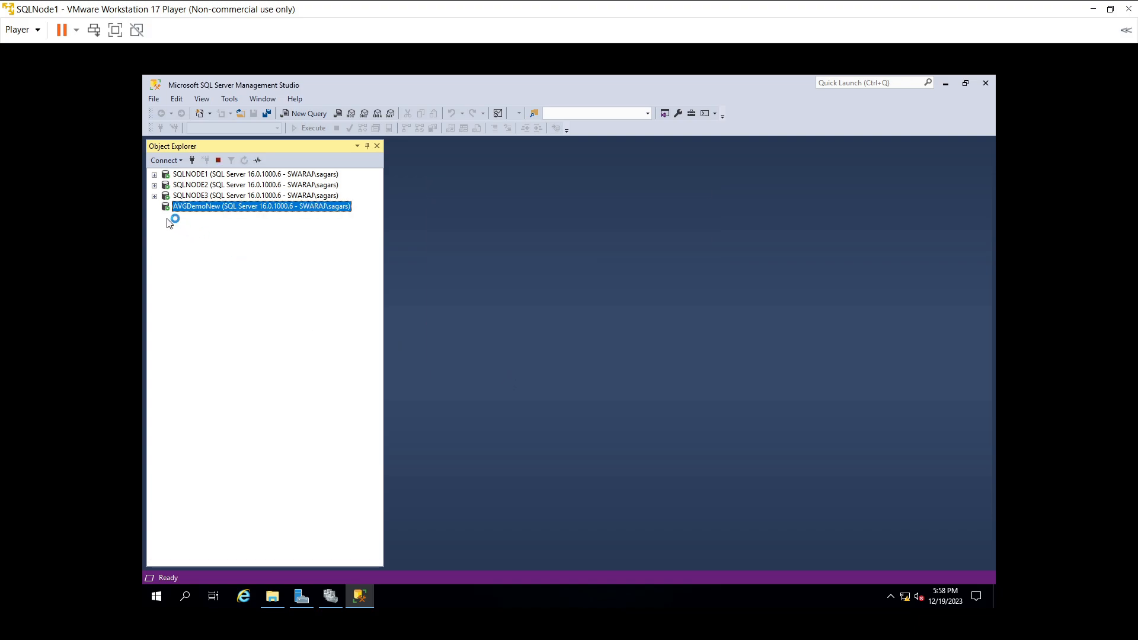
pyautogui.click(166, 217)
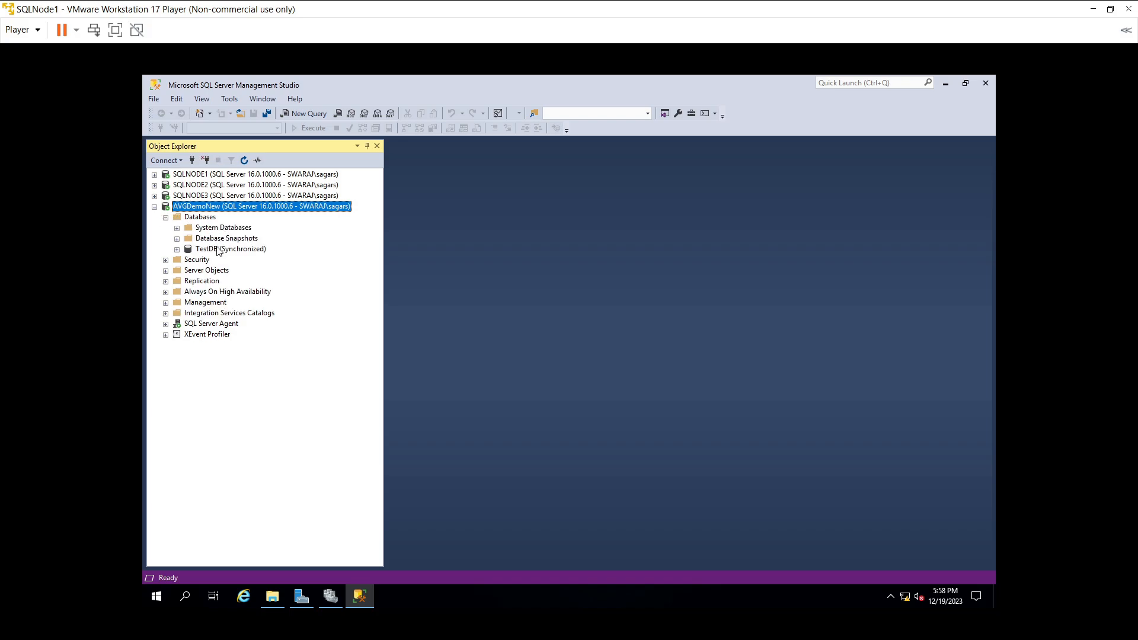
pyautogui.click(208, 195)
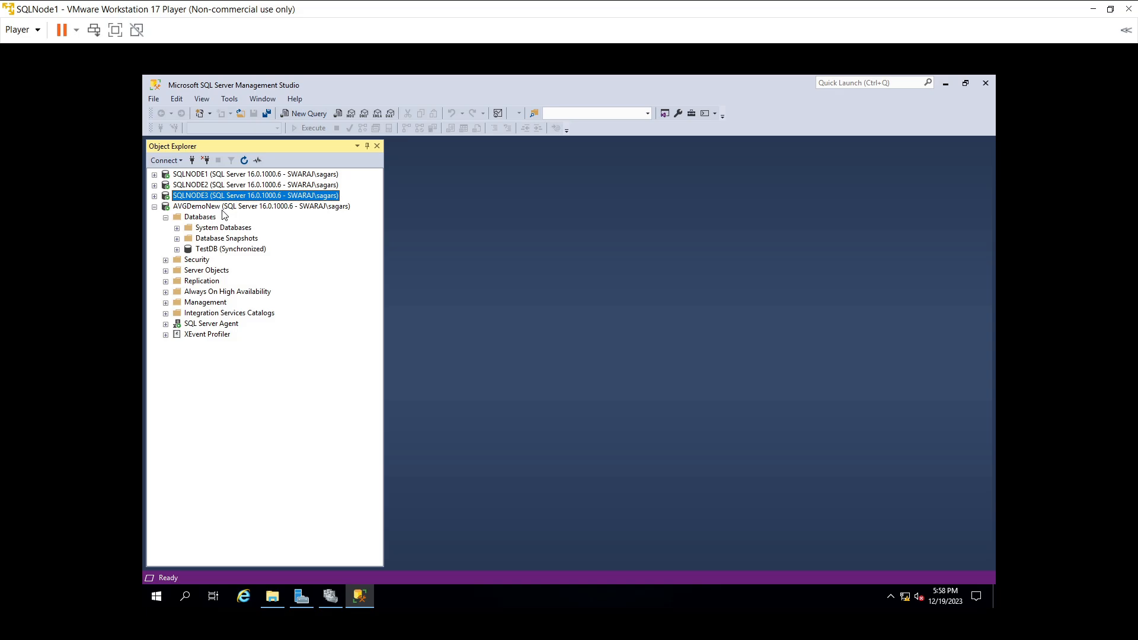
# - Load the SwarajCluster roles in Failover Cluster Manager, and back in SQL Server Management Studio list the availability groups under AVGDemoNew
pyautogui.click(337, 597)
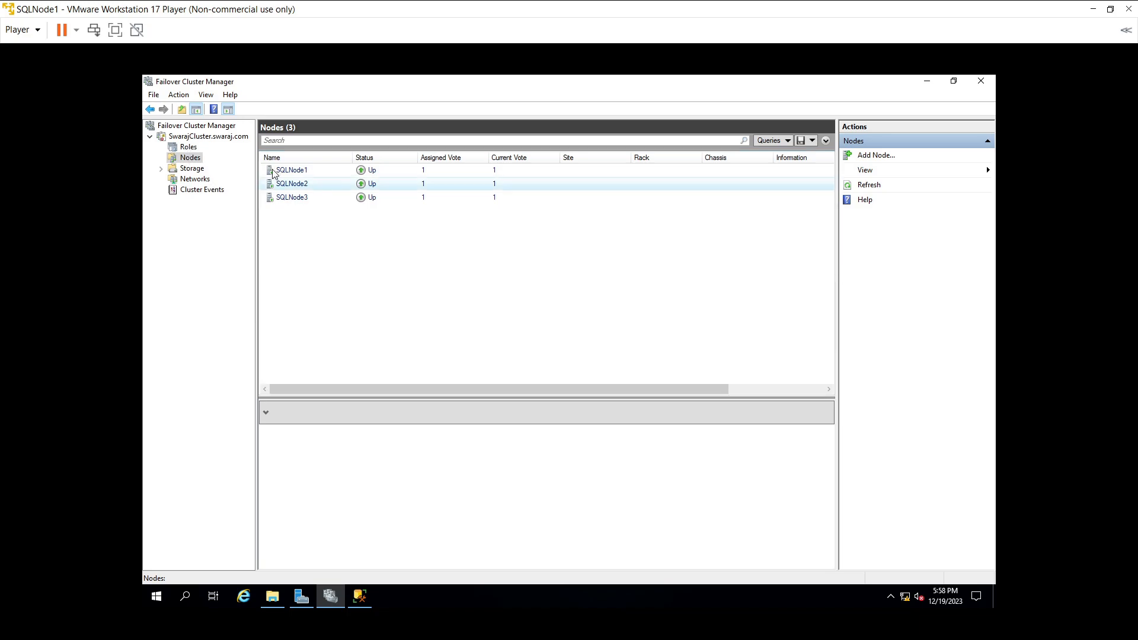
pyautogui.click(193, 147)
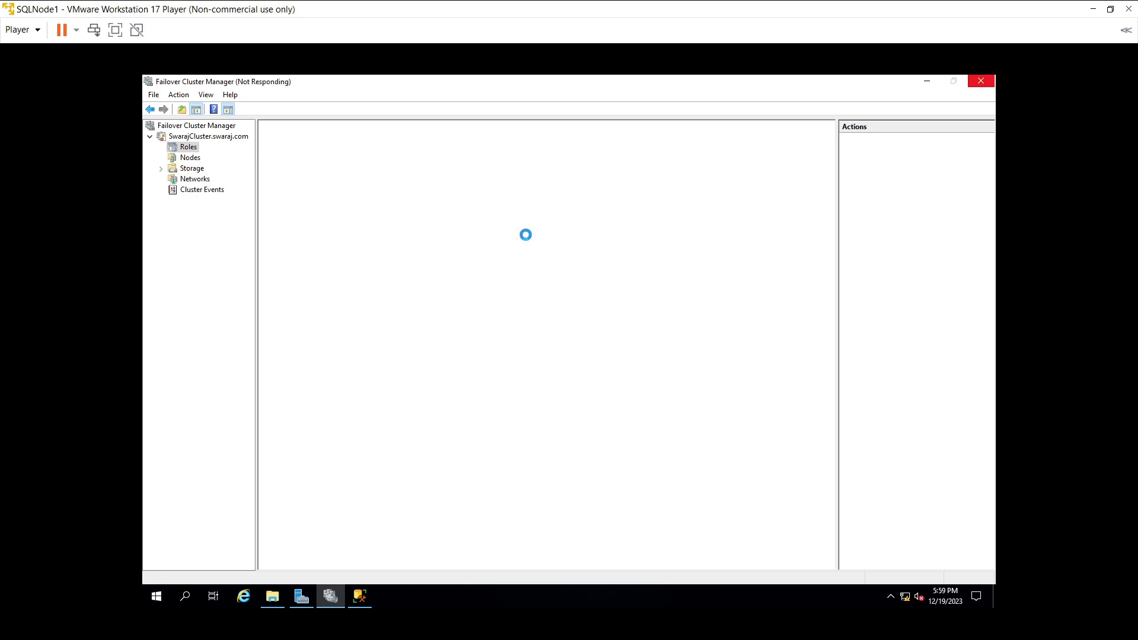
pyautogui.click(359, 595)
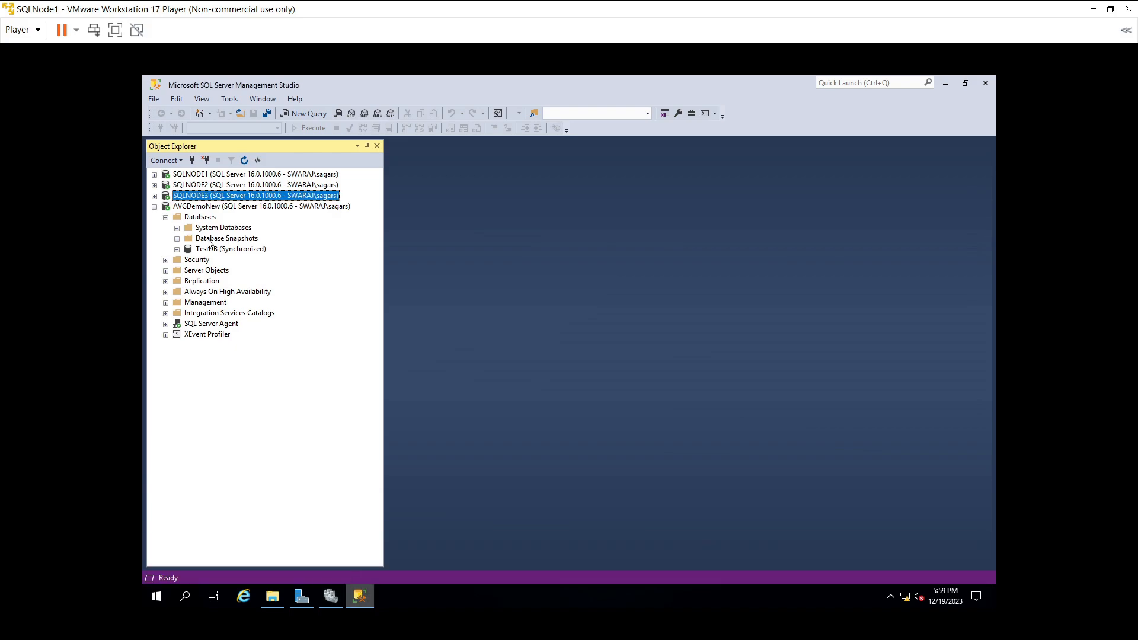
pyautogui.doubleClick(219, 292)
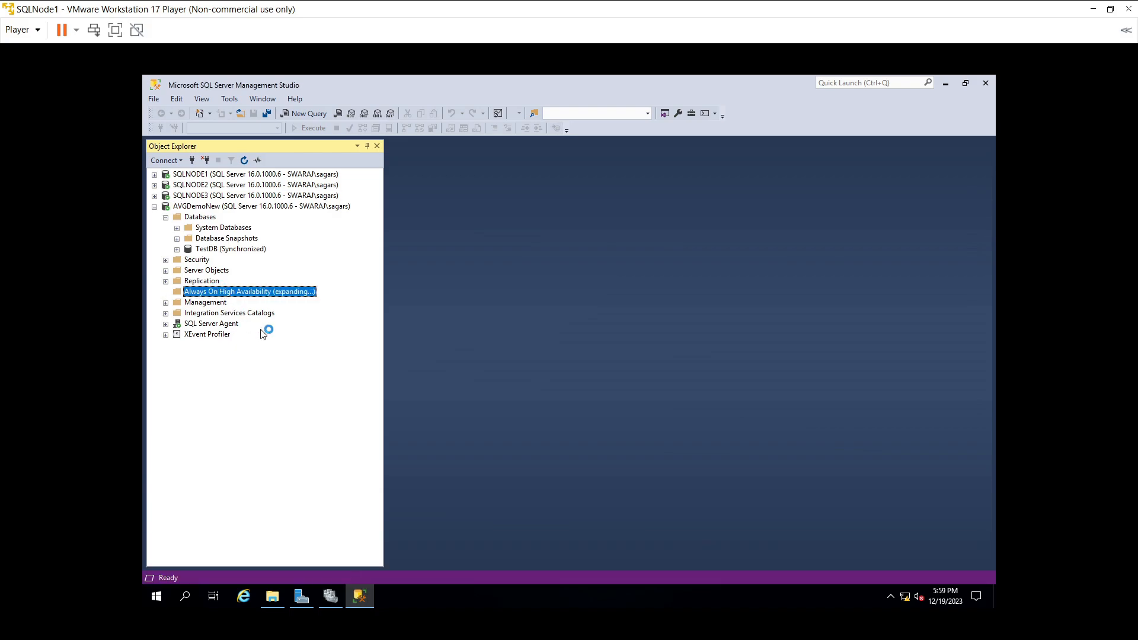
pyautogui.doubleClick(229, 303)
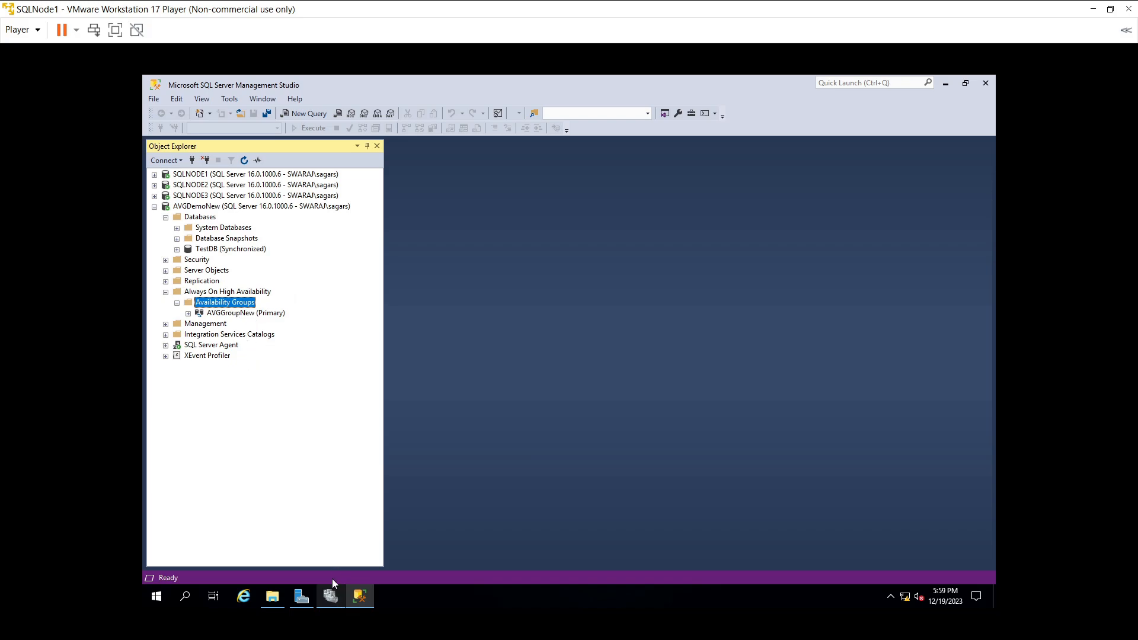
# - In Failover Cluster Manager, examine the AVGGroupNew role's AVGDemoNew server name resource and the cluster nodes, then reopen the roles
pyautogui.click(330, 595)
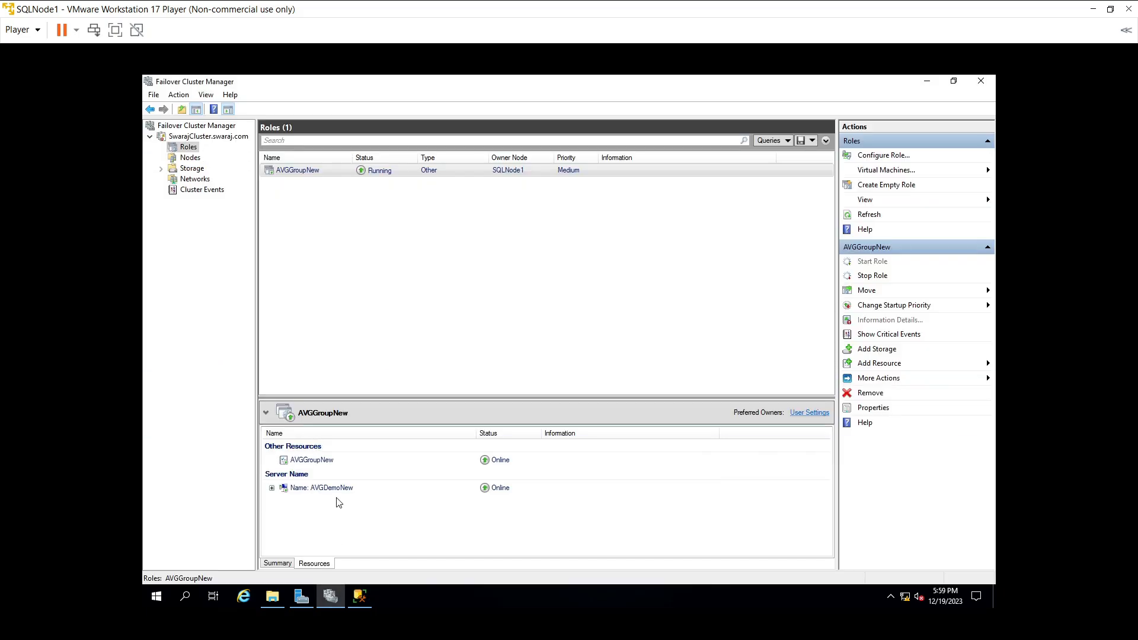
pyautogui.click(272, 488)
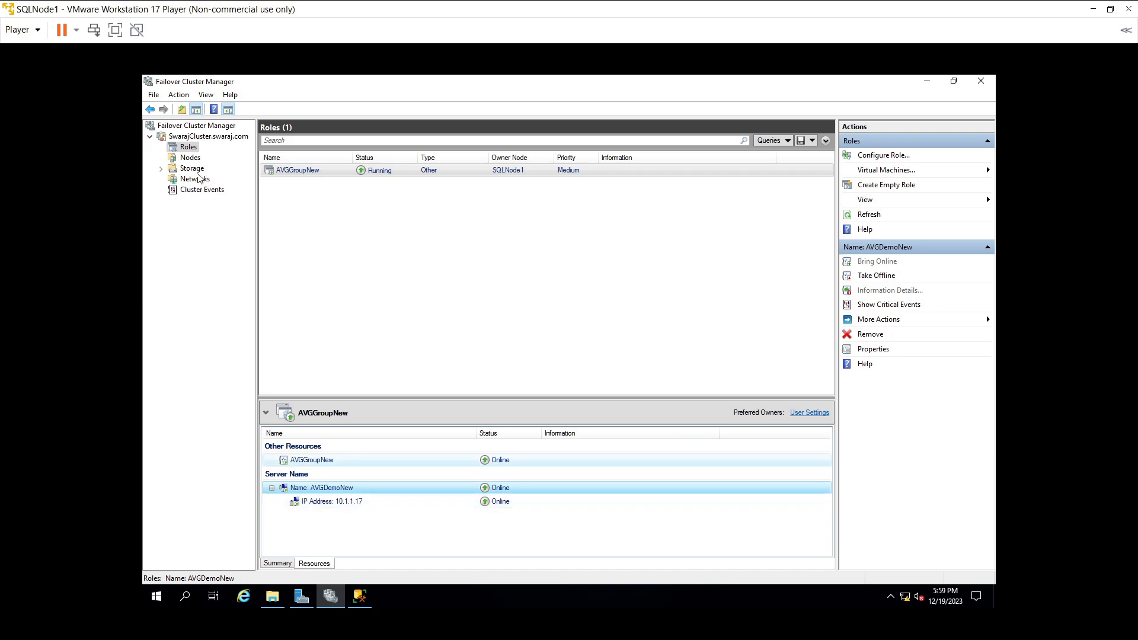
pyautogui.click(192, 159)
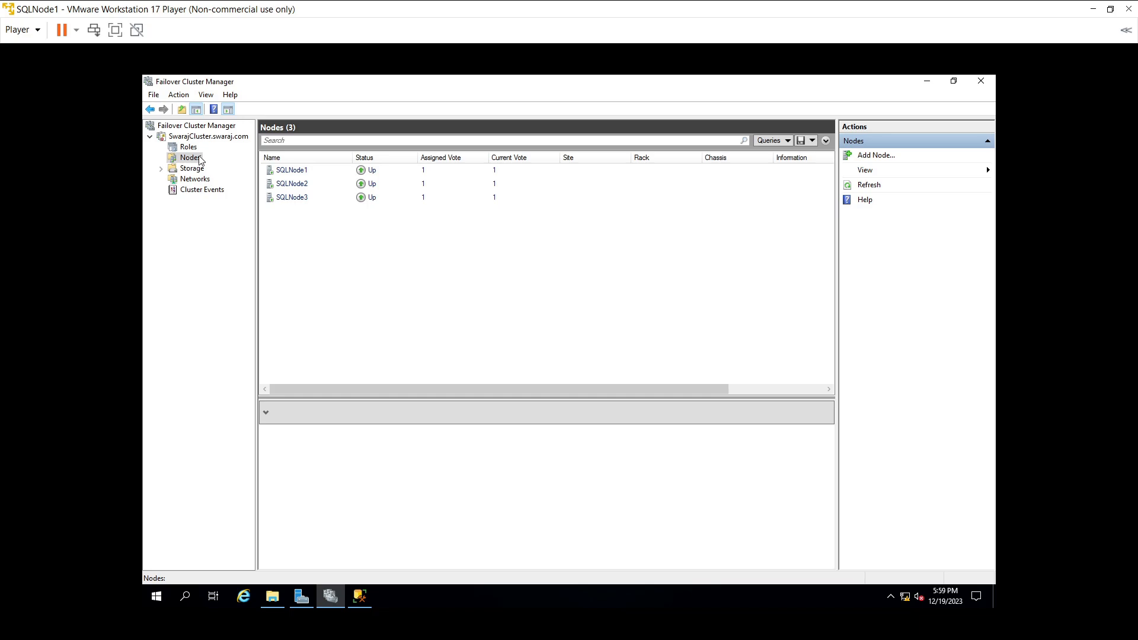
pyautogui.click(189, 147)
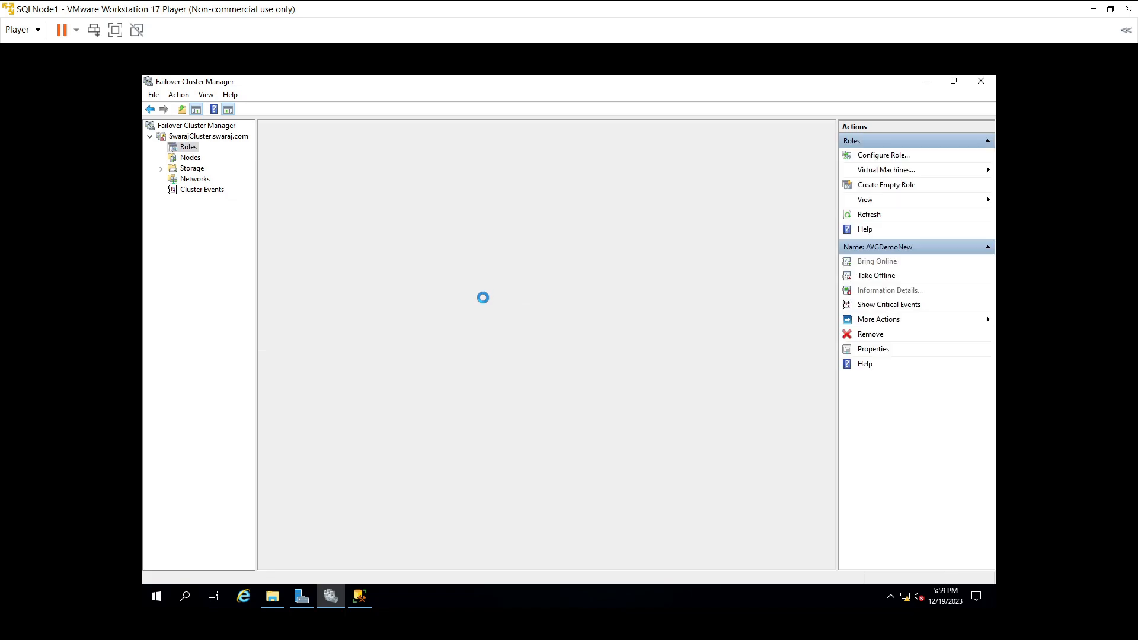
# - Switch back to SQL Server Management Studio and show the AVGGroupNew dashboard through the AVGDemoNew connection
pyautogui.click(361, 601)
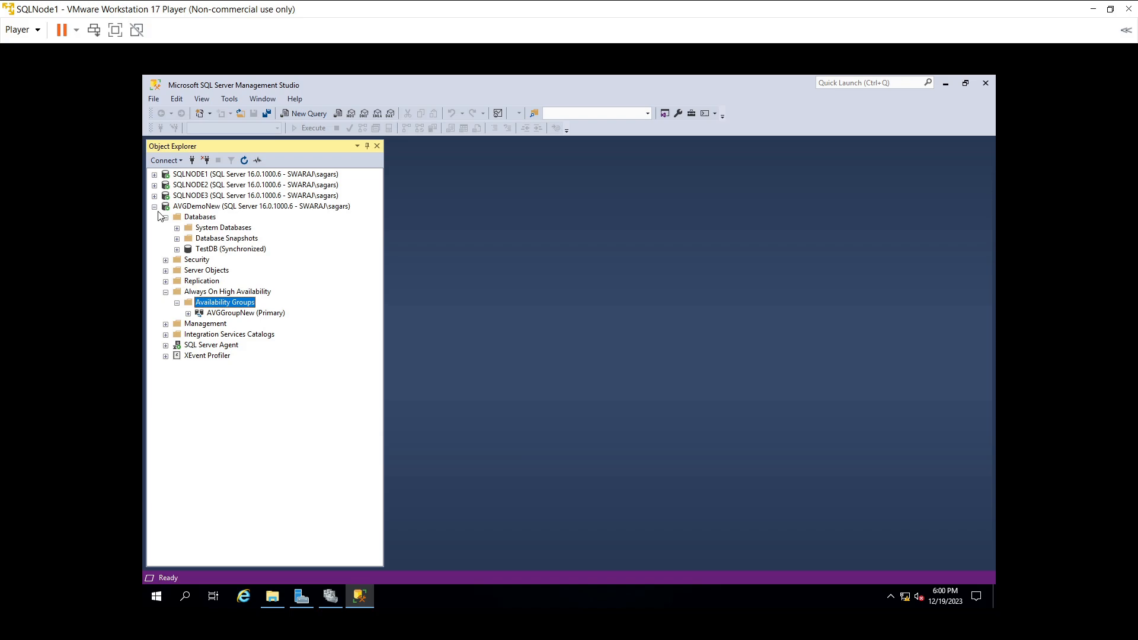
pyautogui.click(254, 314)
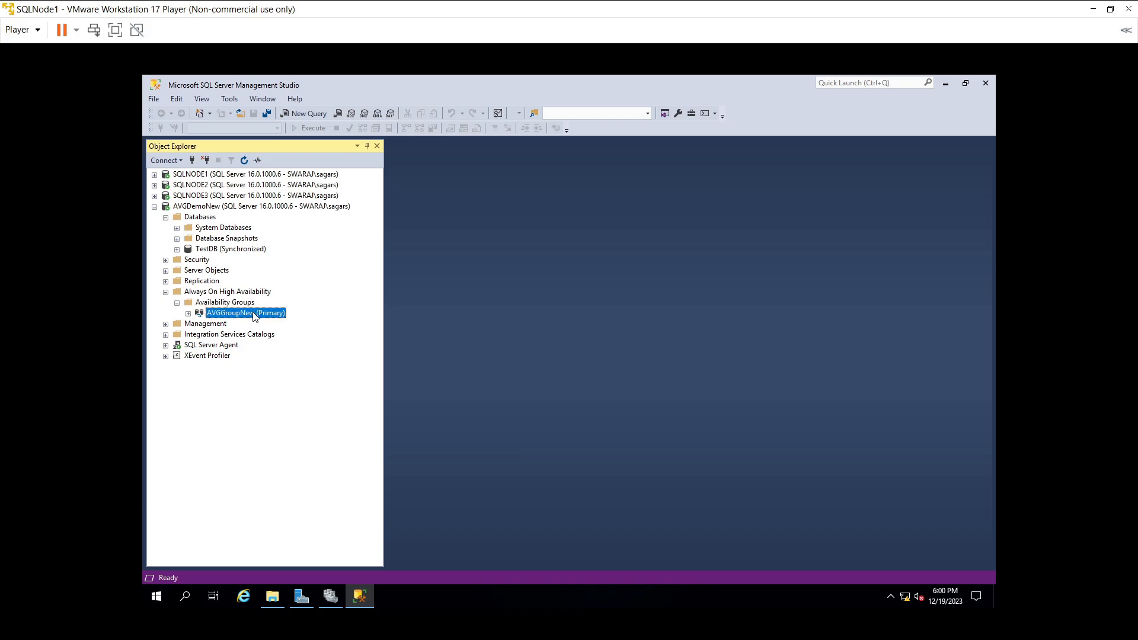
pyautogui.rightClick(253, 313)
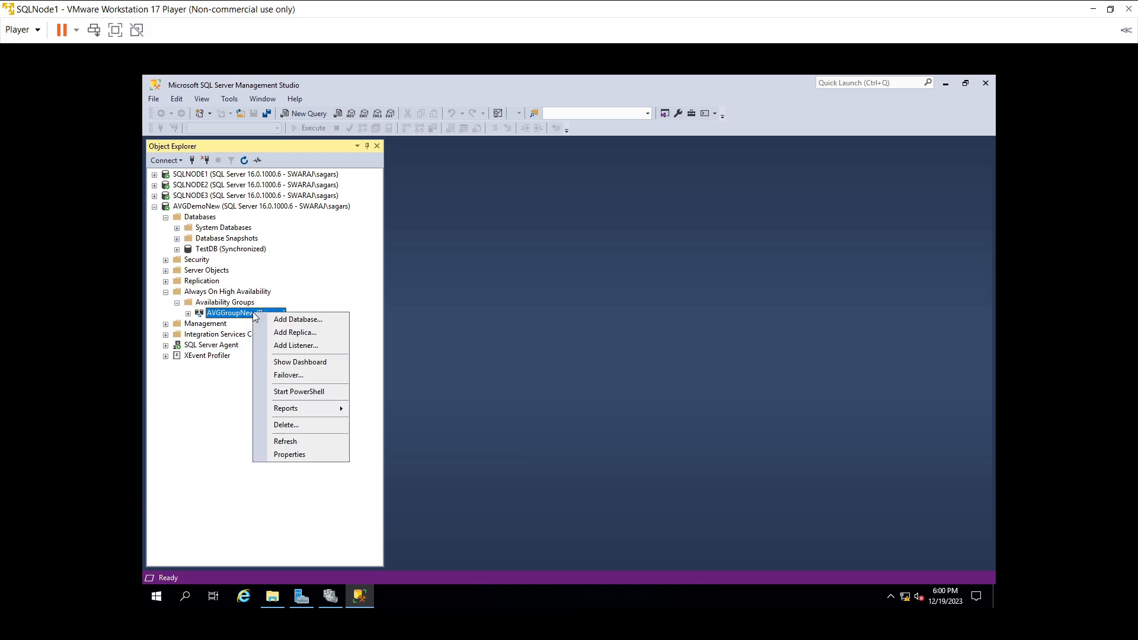
pyautogui.click(297, 360)
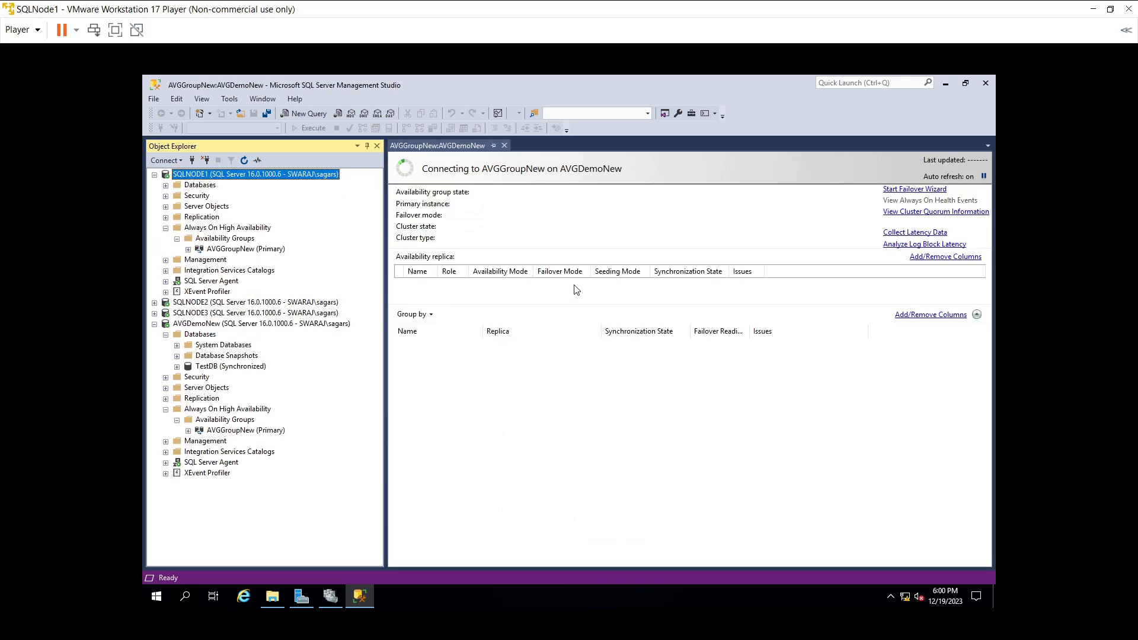
# - Collapse the AVGDemoNew connection and list the databases under SQLNODE2 and SQLNODE3 to compare TestDB's synchronization state
pyautogui.click(154, 323)
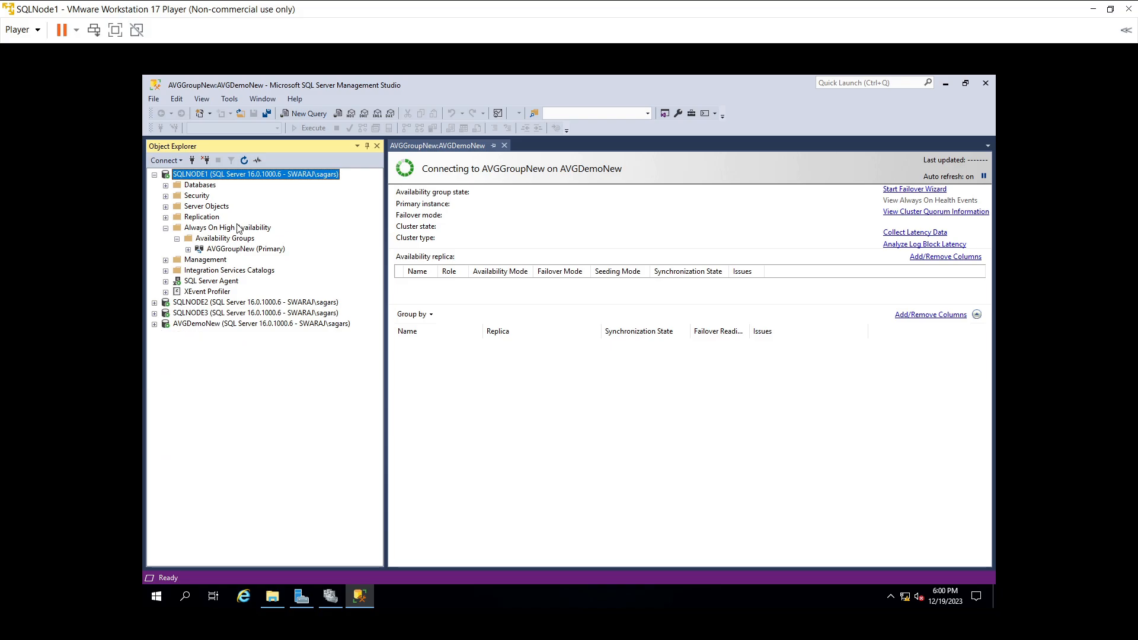
pyautogui.doubleClick(208, 304)
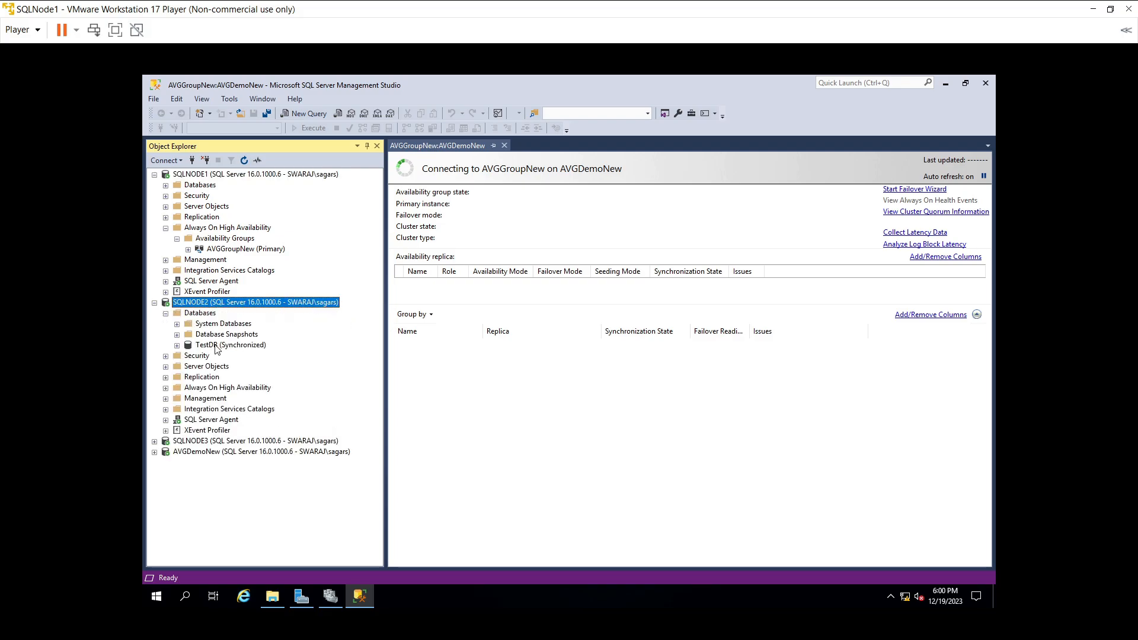
pyautogui.doubleClick(206, 442)
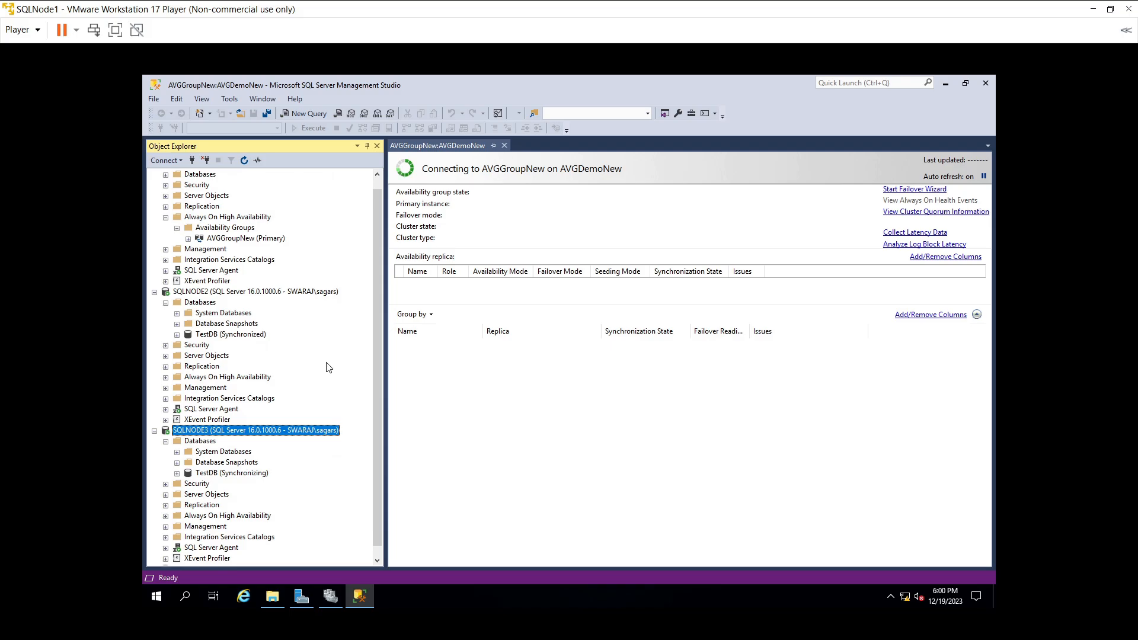
# - Try to open a new query against TestDB on SQLNODE2
pyautogui.click(231, 336)
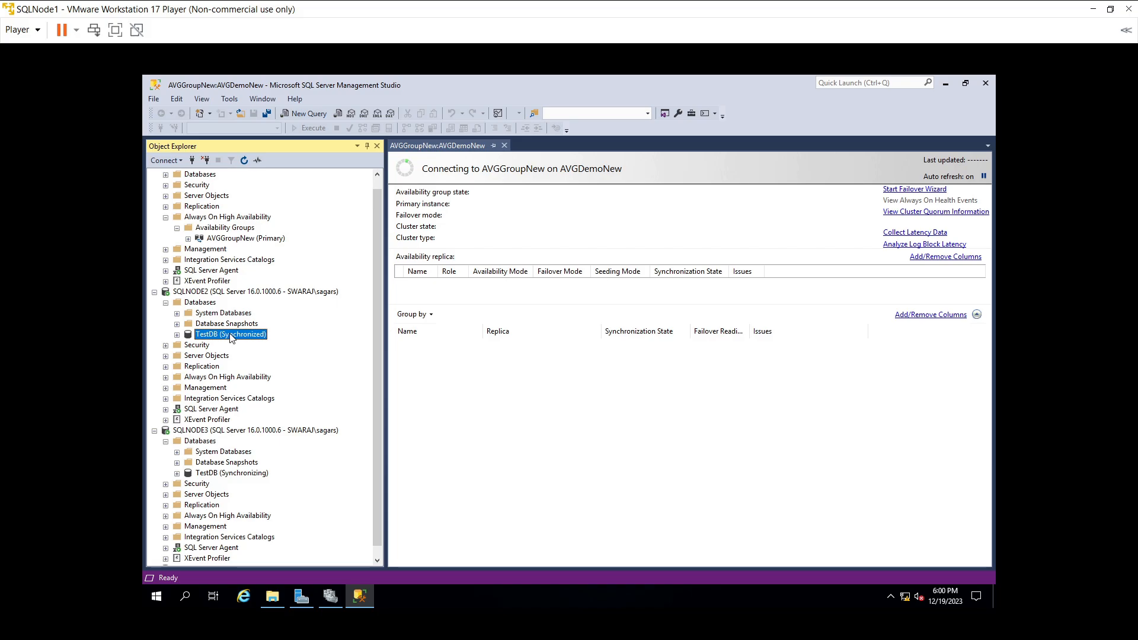
pyautogui.rightClick(231, 336)
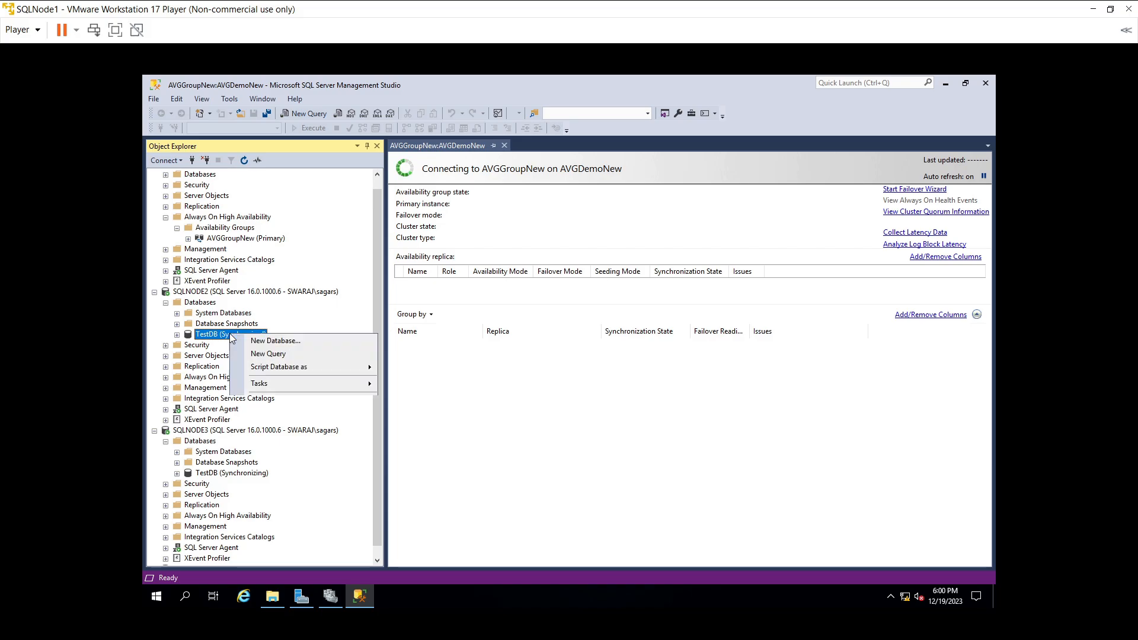
pyautogui.click(258, 354)
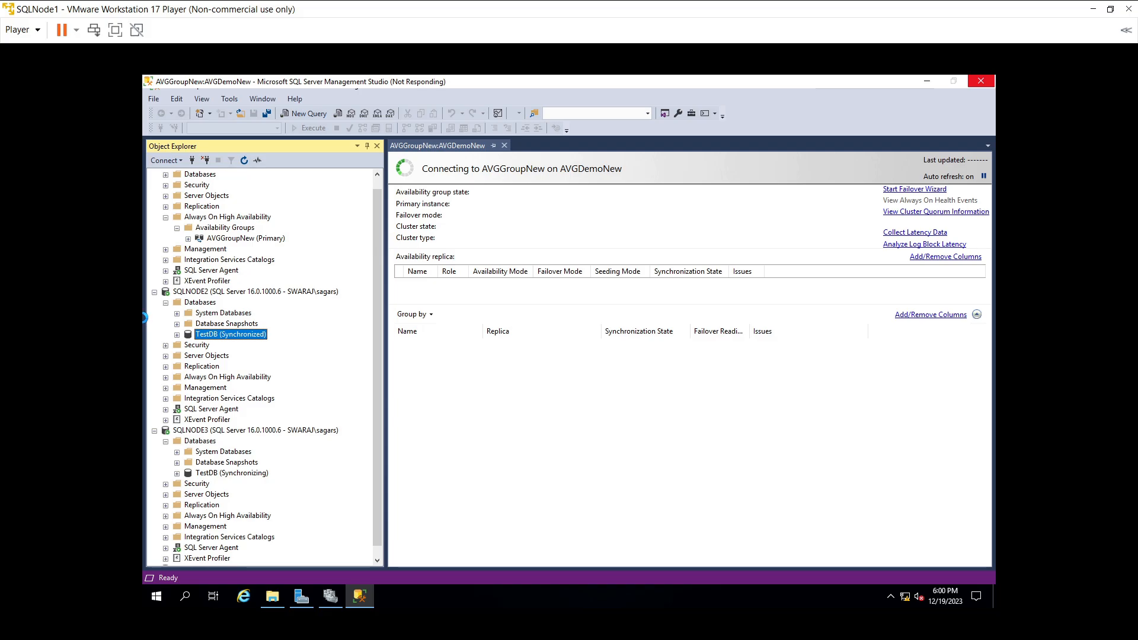
# - Check the host computer's memory usage in Task Manager and minimize it to return to SQL Server Management Studio
pyautogui.hotkey('ctrl', 'shift', 'Escape')
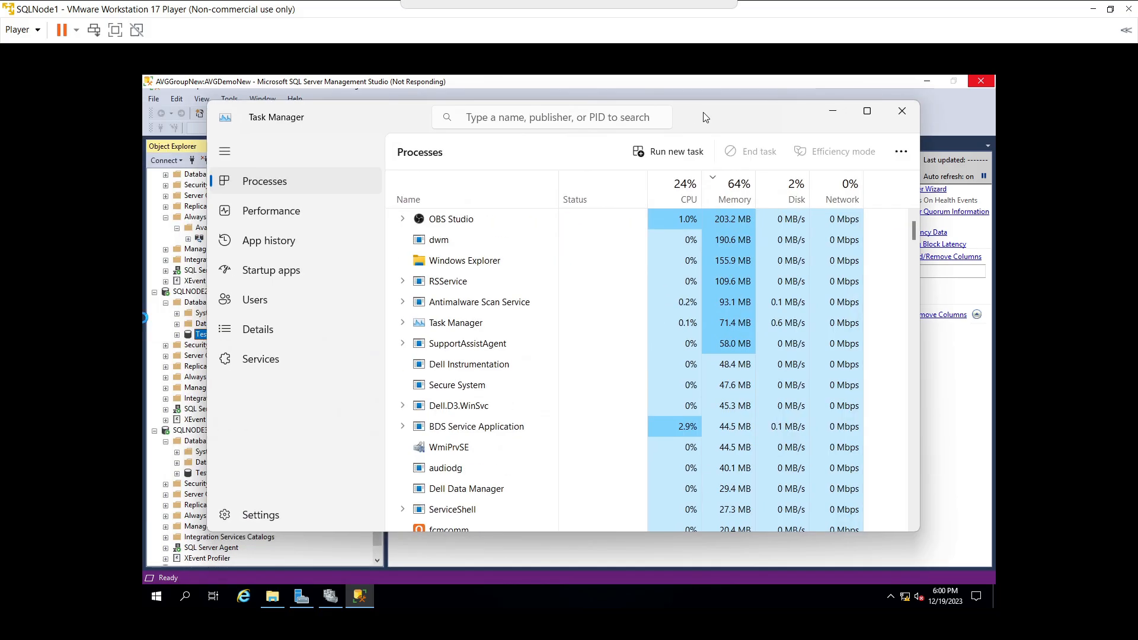
pyautogui.click(304, 207)
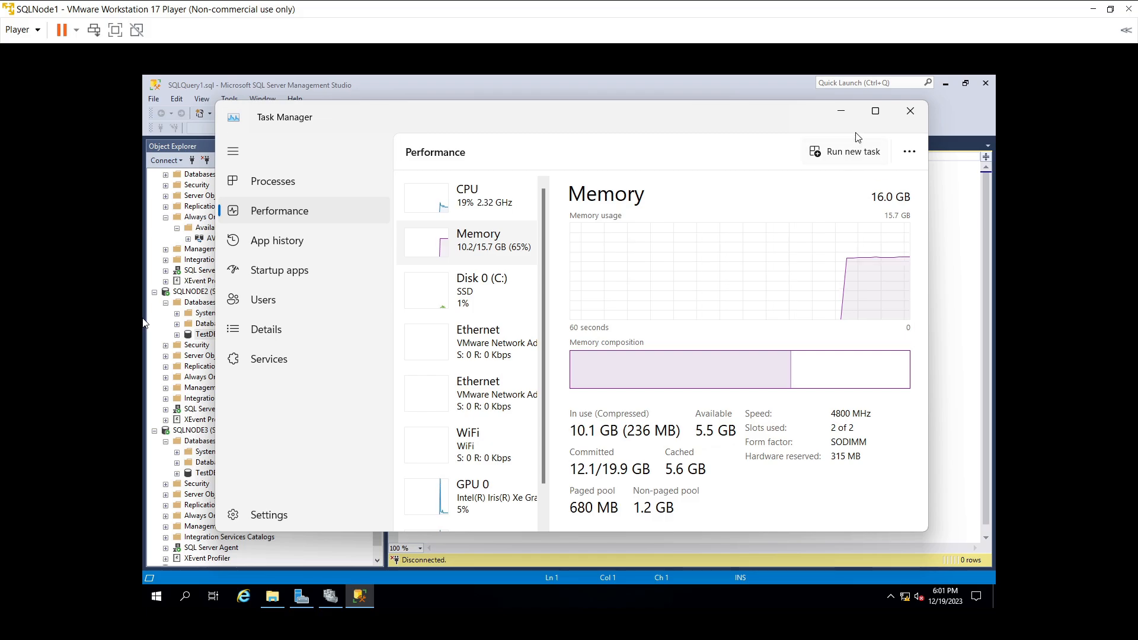
pyautogui.moveTo(891, 370)
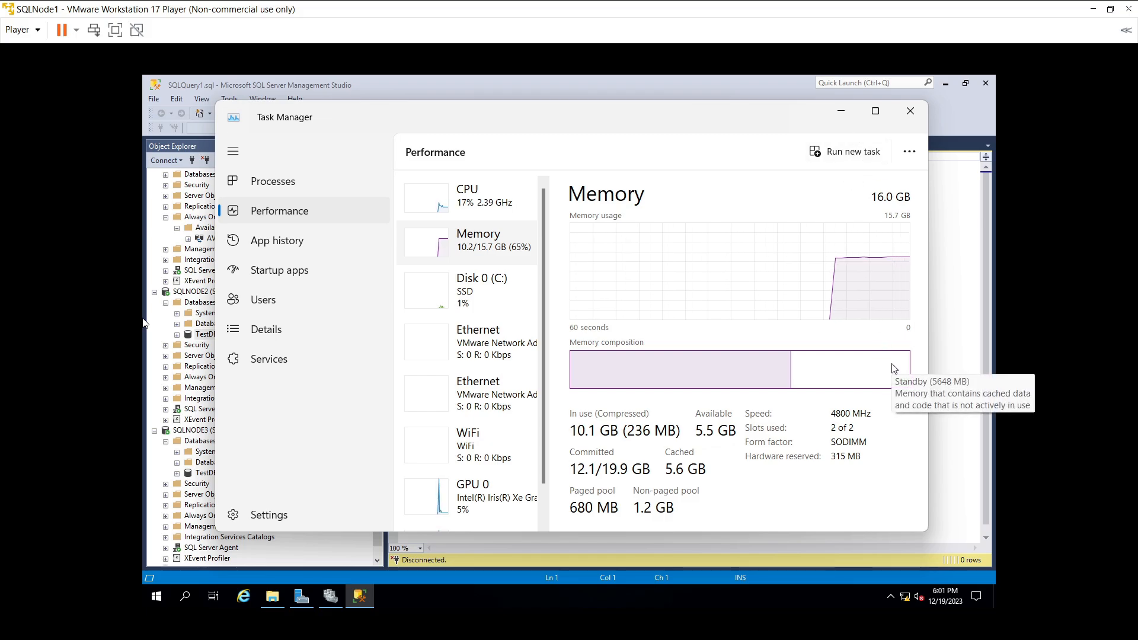
pyautogui.click(845, 116)
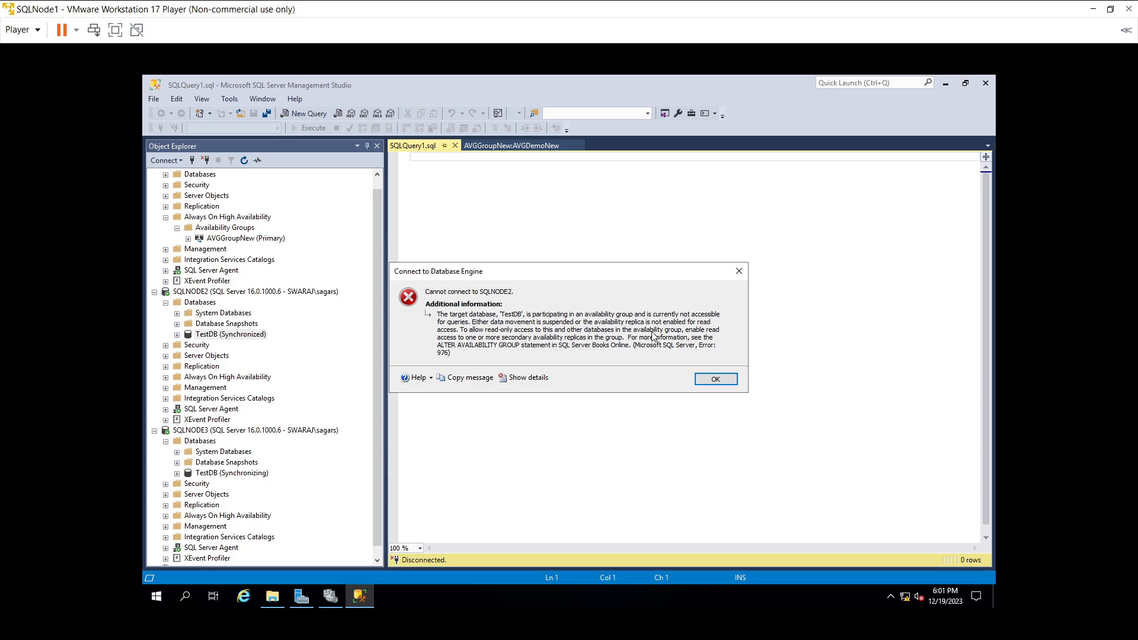
# - Dismiss the connection error, retry the query connection to SQLNODE2 with Windows Authentication, and abandon the attempt
pyautogui.click(714, 379)
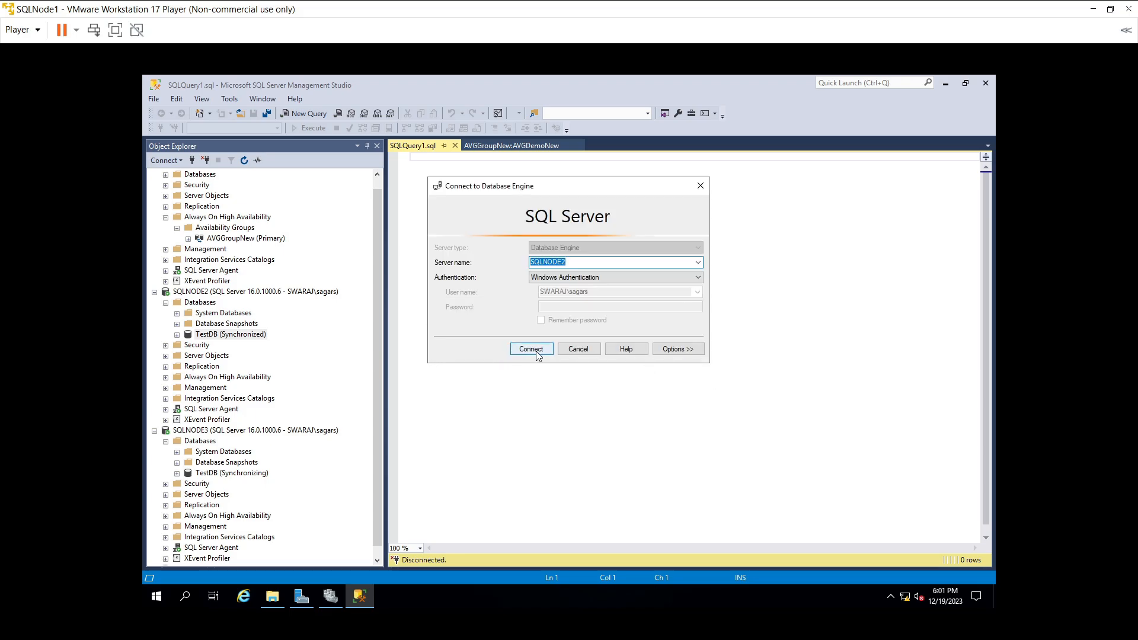
pyautogui.click(538, 353)
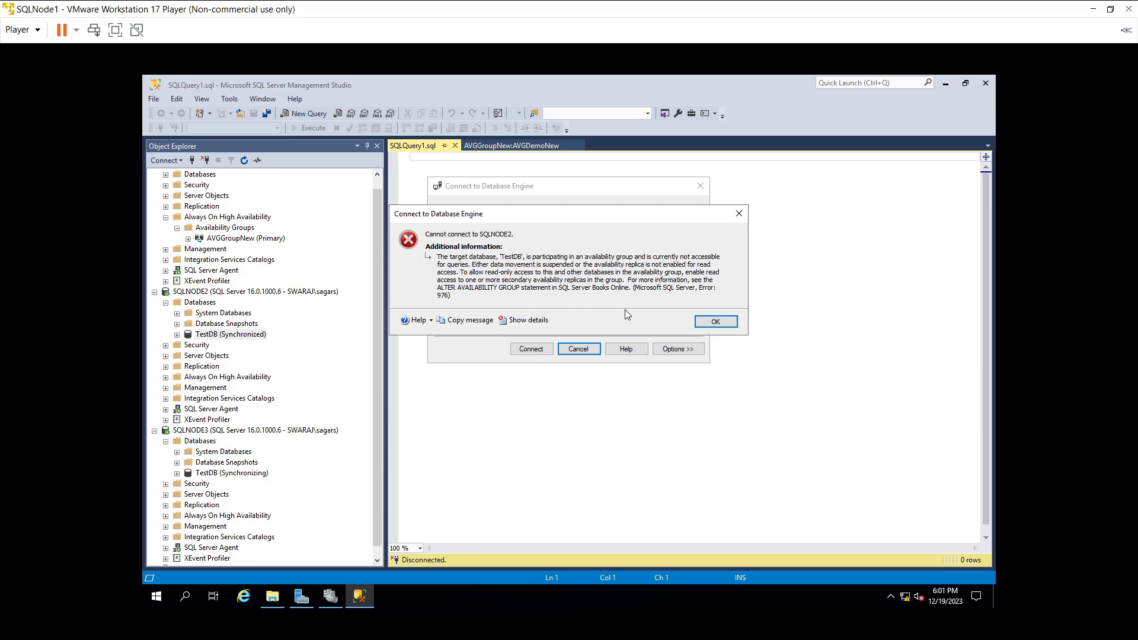
pyautogui.click(705, 324)
pyautogui.click(573, 350)
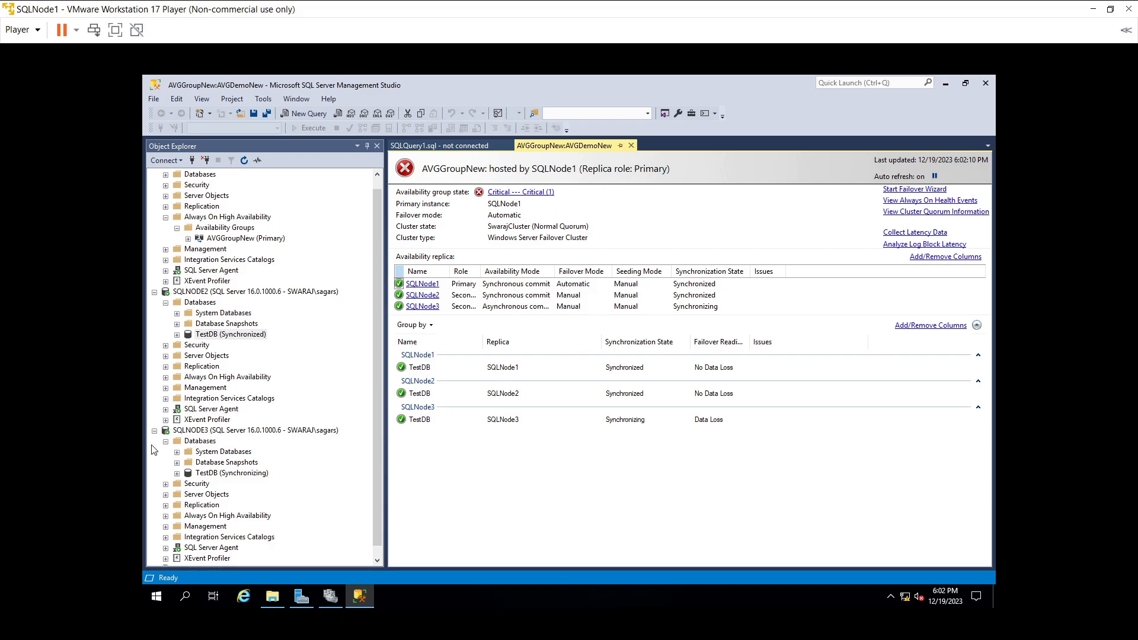
# - Collapse SQLNODE3 and SQLNODE2 in the object tree and expand the AVGDemoNew connection
pyautogui.scroll(-1, 272, 484)
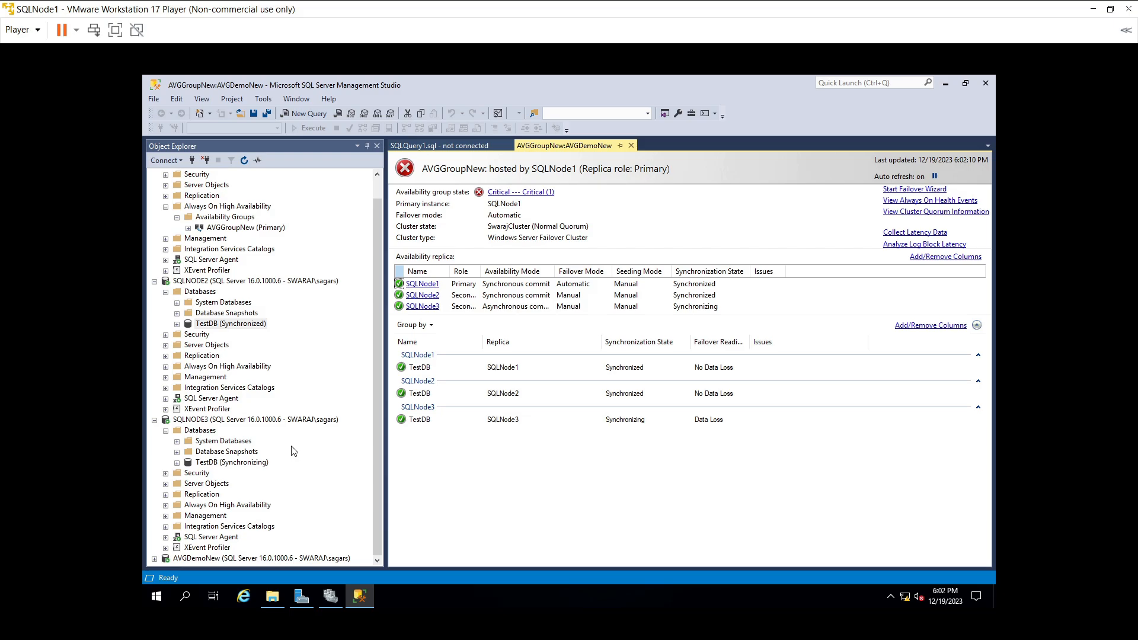
pyautogui.click(155, 421)
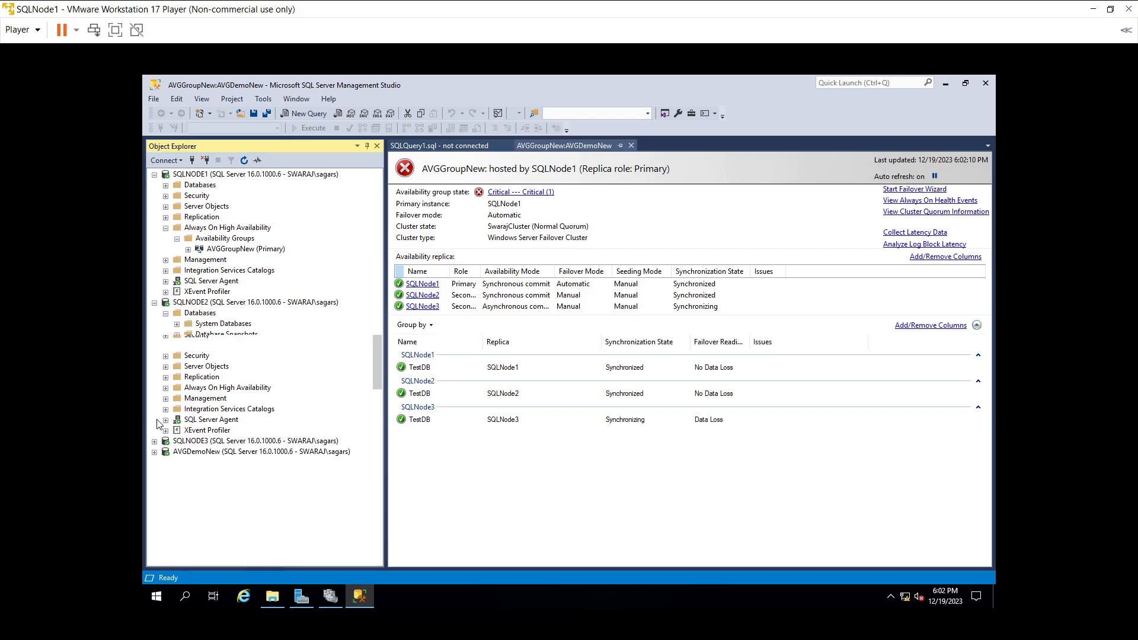
pyautogui.click(154, 303)
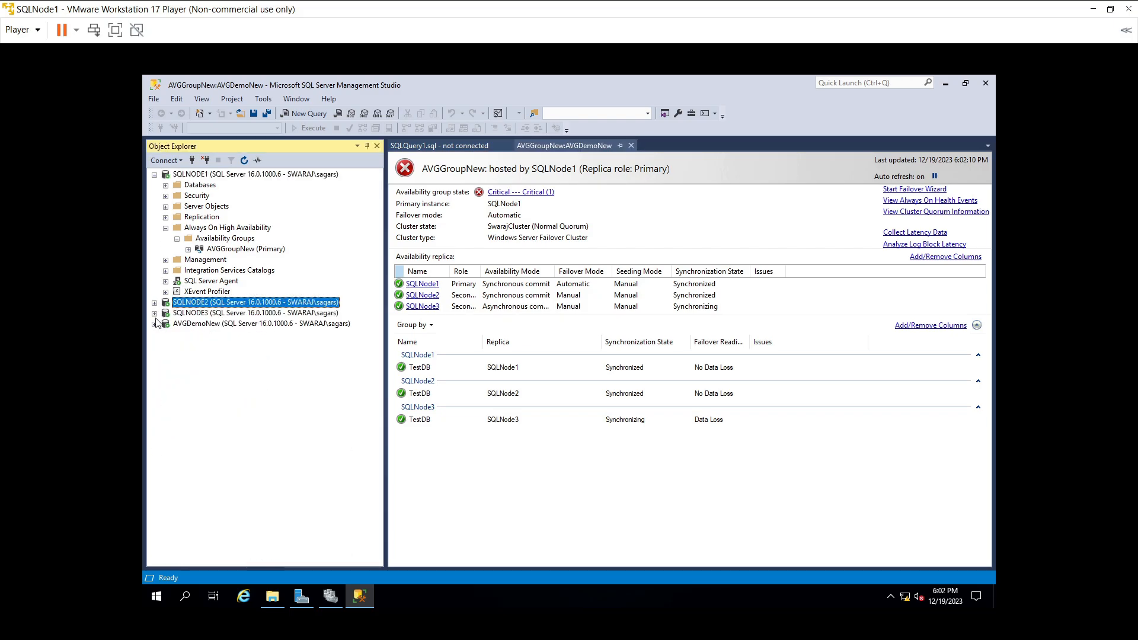
pyautogui.click(155, 324)
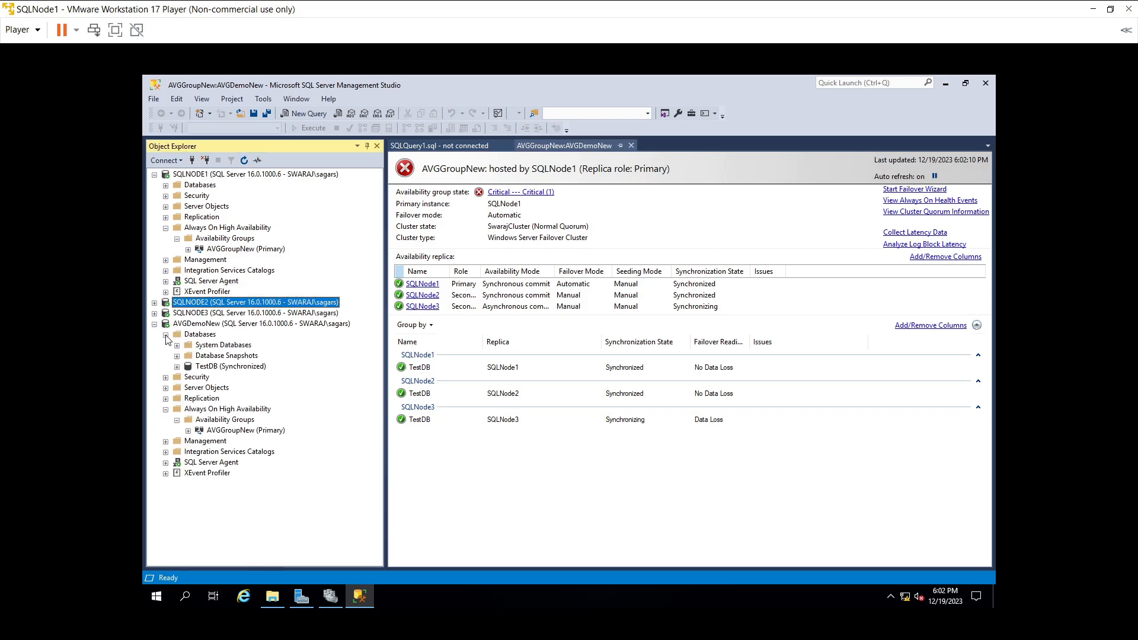
# - Open the properties of AVGGroupNew under AVGDemoNew and set SQLNode2's failover mode to Automatic
pyautogui.click(240, 431)
pyautogui.rightClick(239, 431)
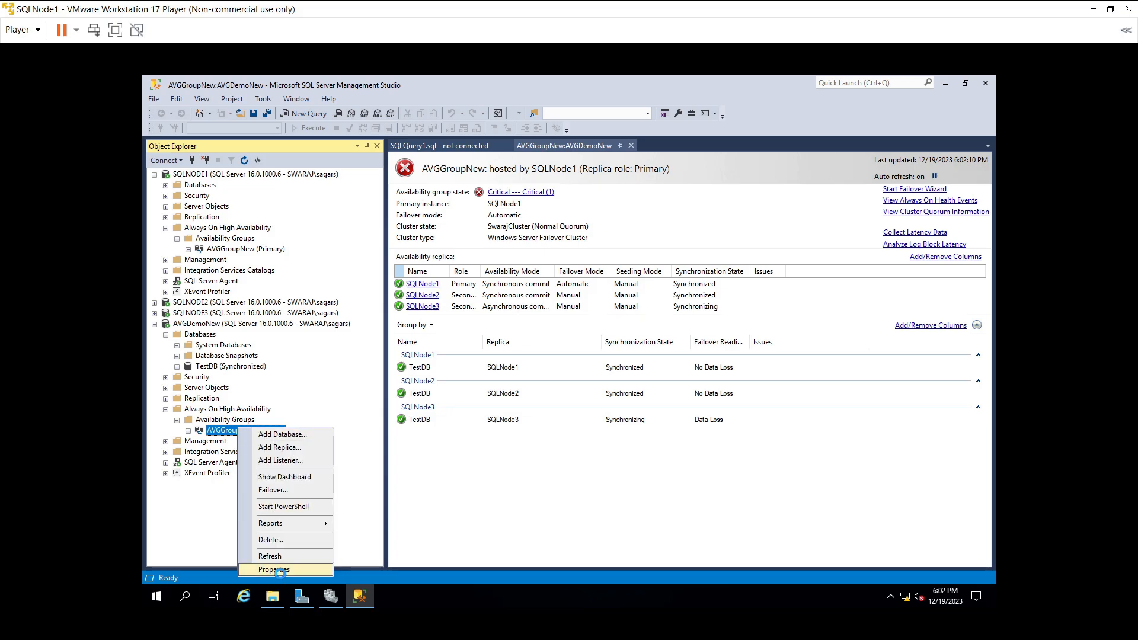
pyautogui.click(280, 569)
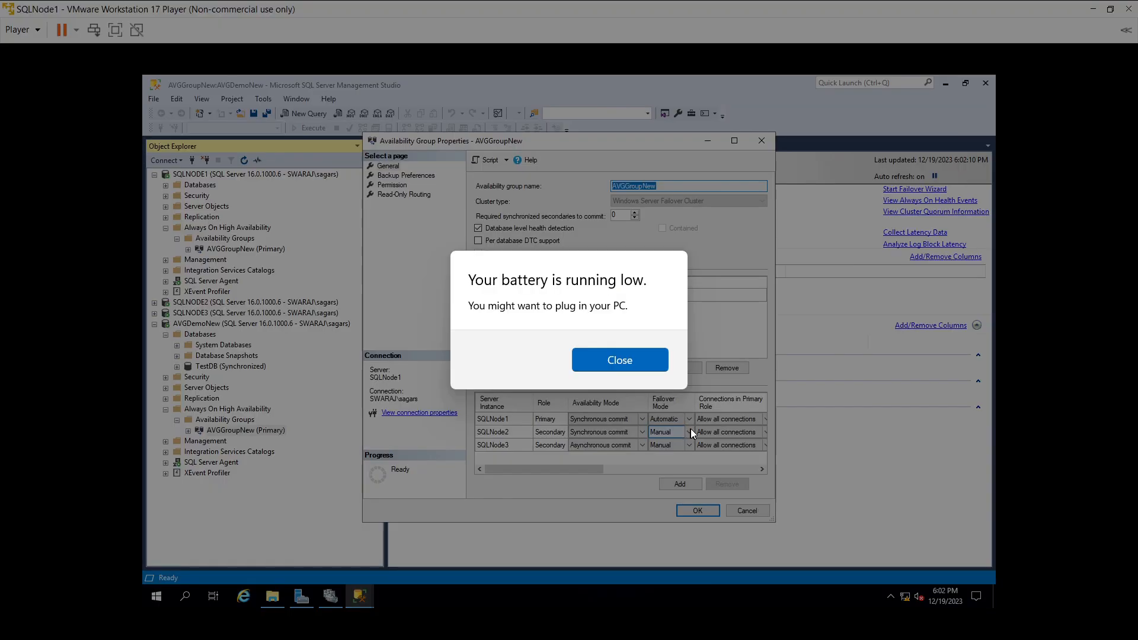
pyautogui.click(631, 370)
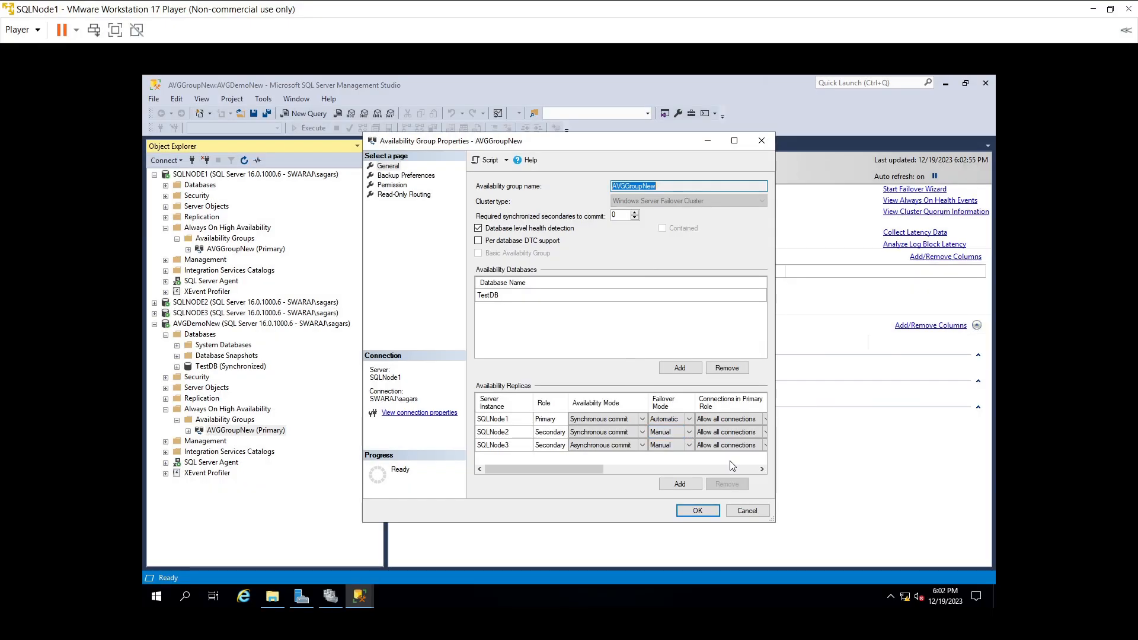
pyautogui.click(689, 433)
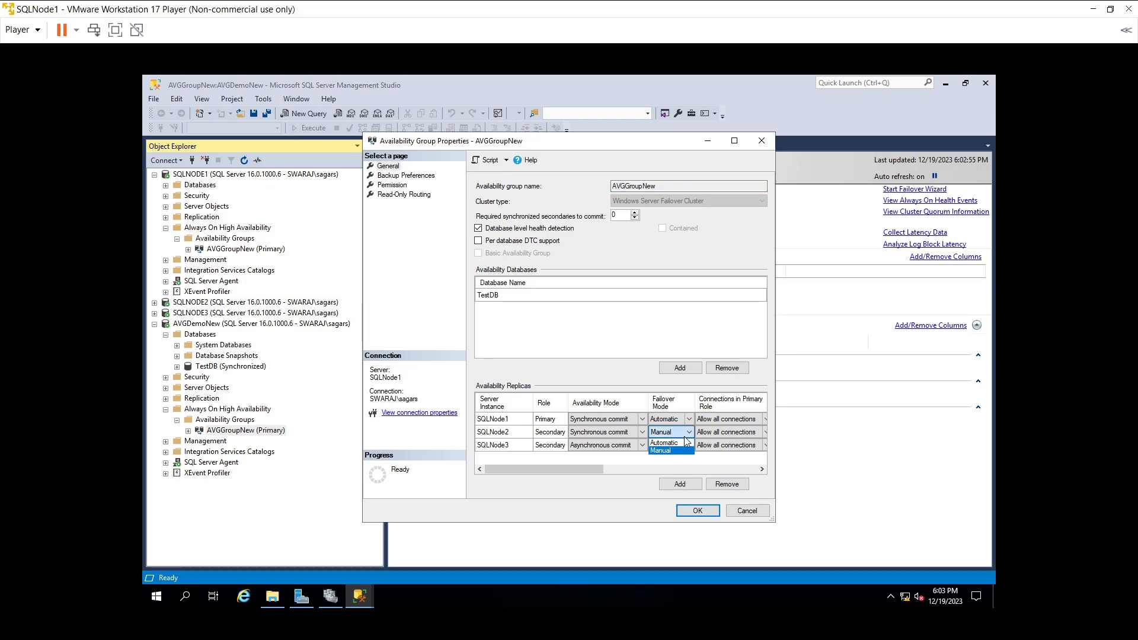
pyautogui.click(685, 439)
pyautogui.click(688, 432)
pyautogui.click(680, 442)
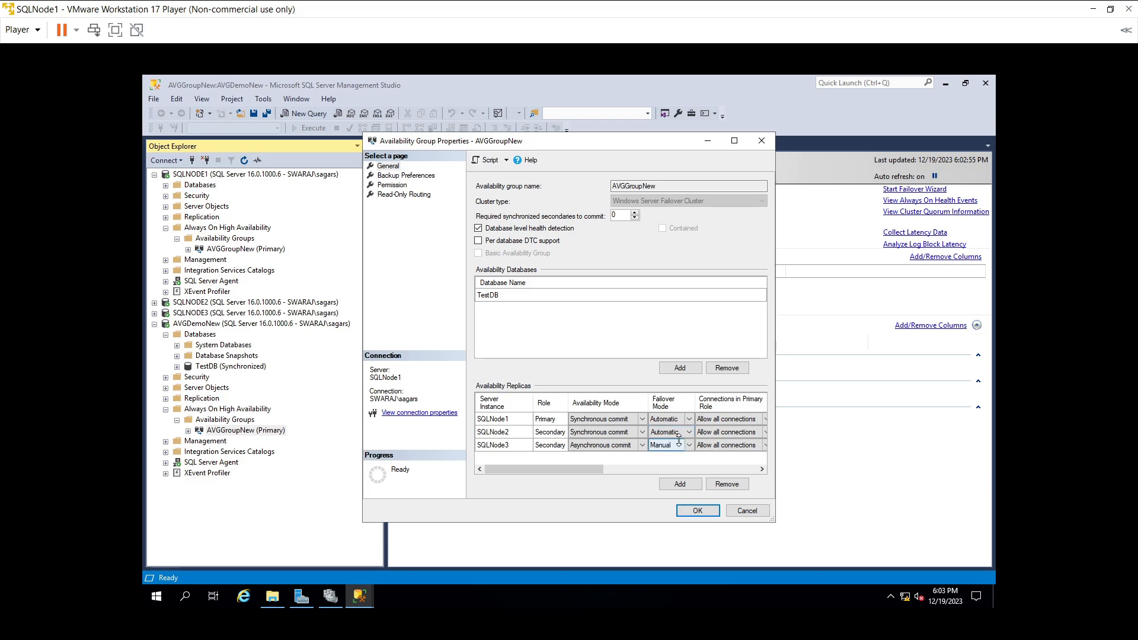
# - Examine the primary-role connection and readable-secondary options of the availability replicas, leaving their settings as they are
pyautogui.moveTo(573, 464); pyautogui.dragTo(625, 463)
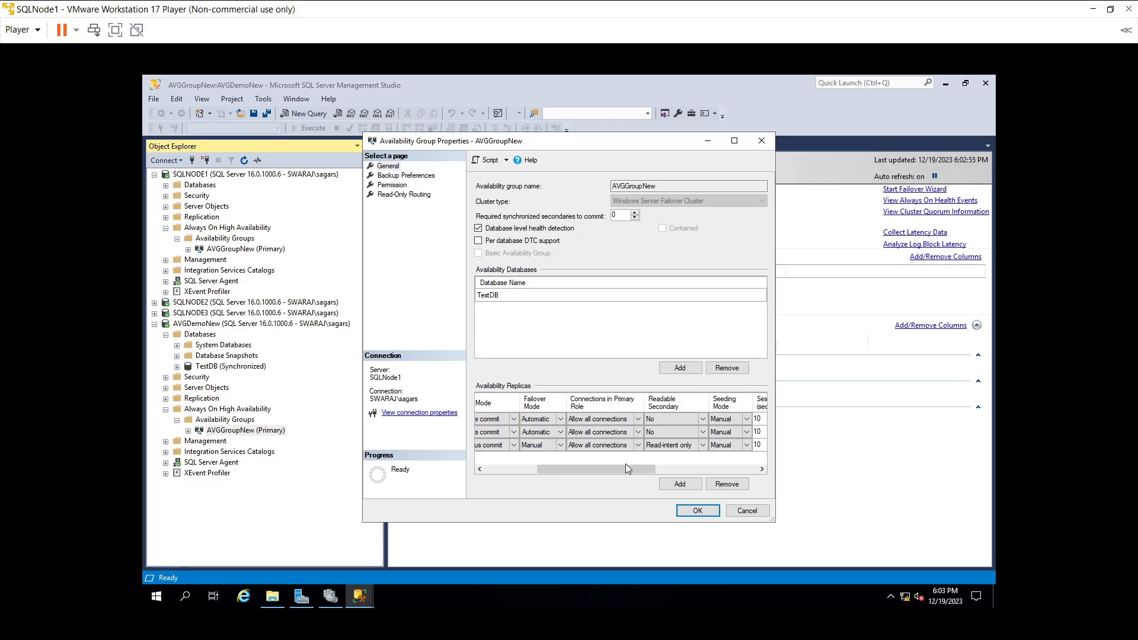
pyautogui.click(636, 420)
pyautogui.click(638, 420)
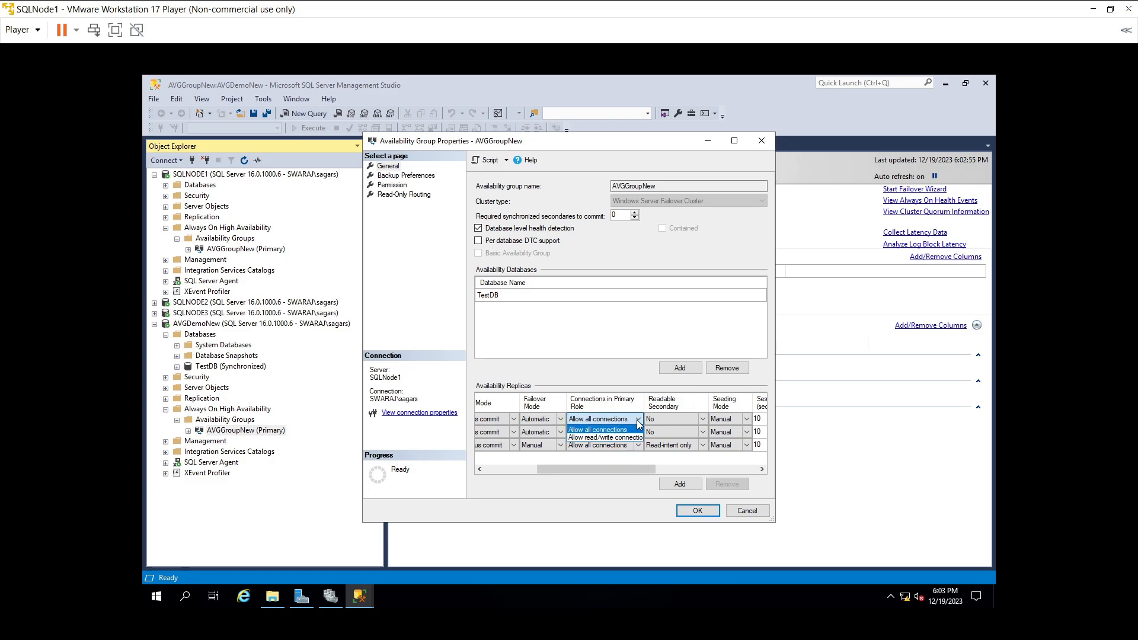
pyautogui.click(636, 448)
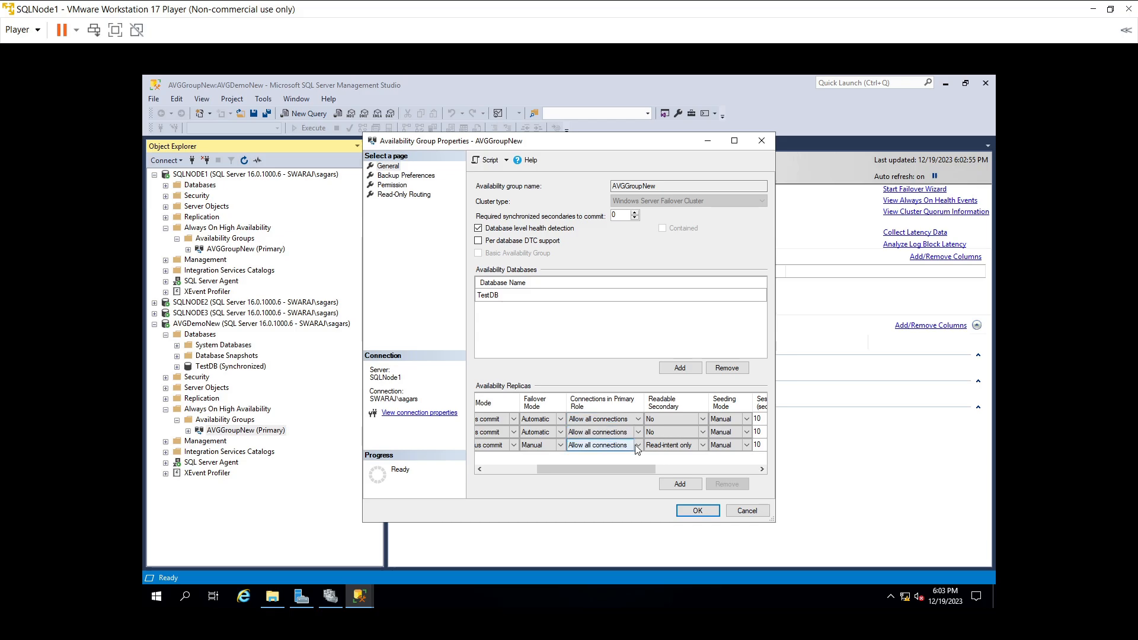
pyautogui.click(702, 432)
pyautogui.click(704, 433)
pyautogui.click(703, 433)
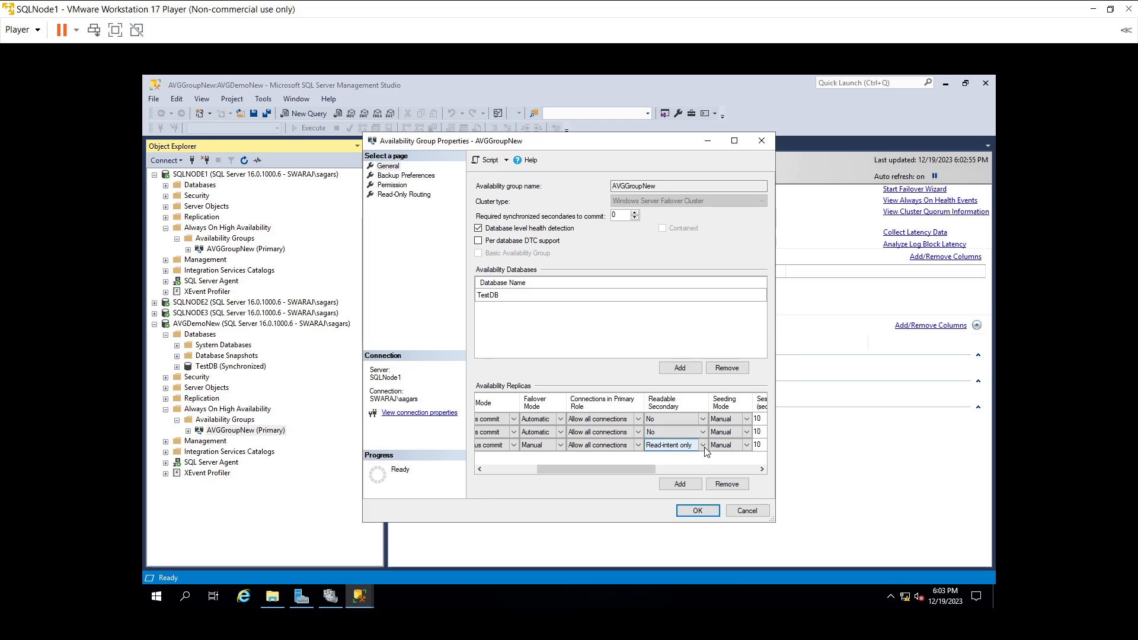
pyautogui.click(704, 436)
pyautogui.click(703, 441)
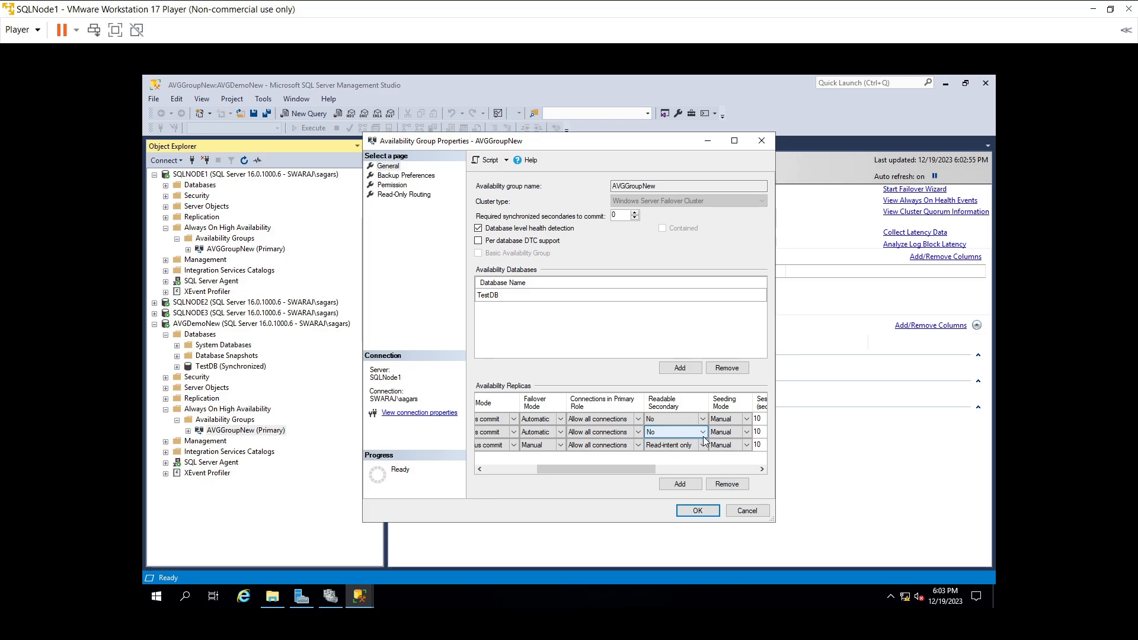
pyautogui.click(634, 447)
pyautogui.click(634, 446)
# - Set the seeding mode of SQLNode1 and SQLNode2 to Automatic
pyautogui.click(745, 421)
pyautogui.click(746, 424)
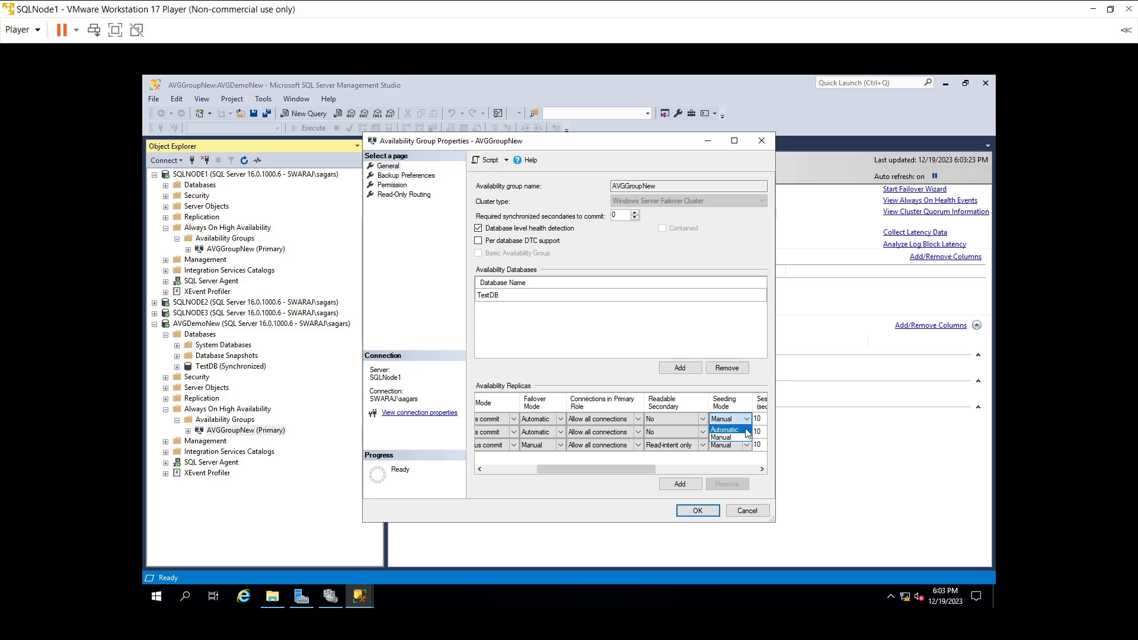
pyautogui.click(750, 436)
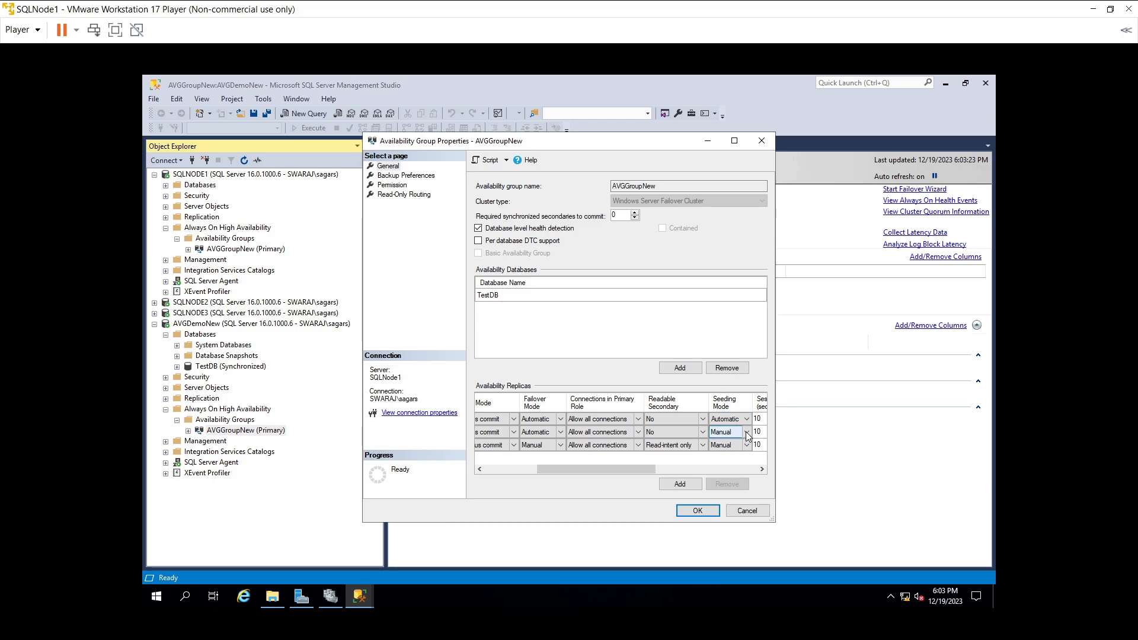
pyautogui.click(747, 433)
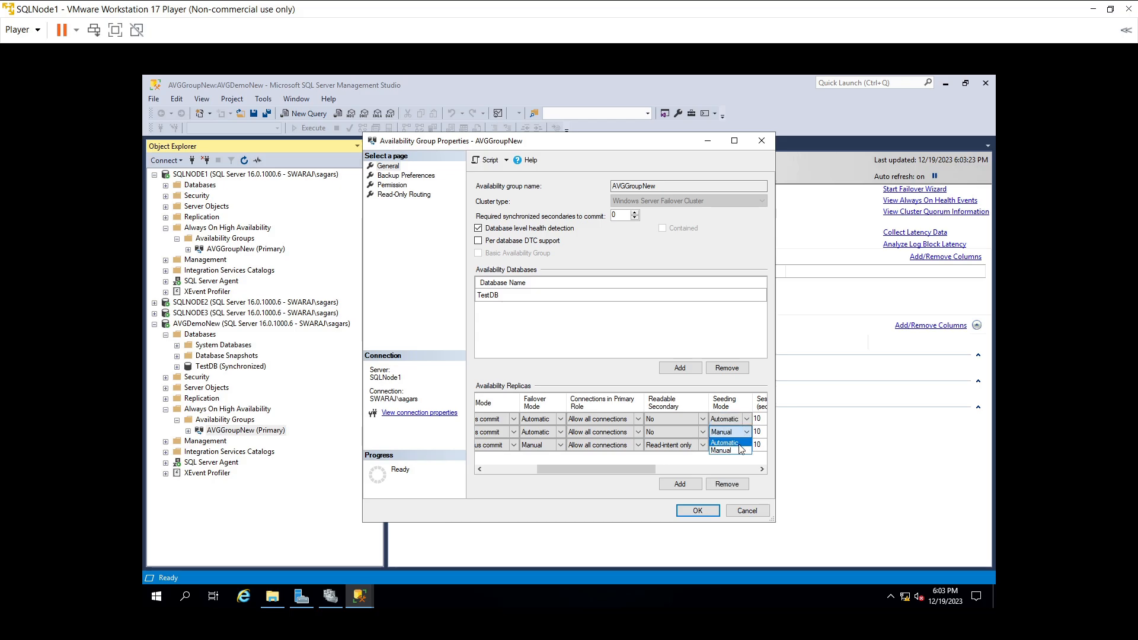
pyautogui.click(737, 446)
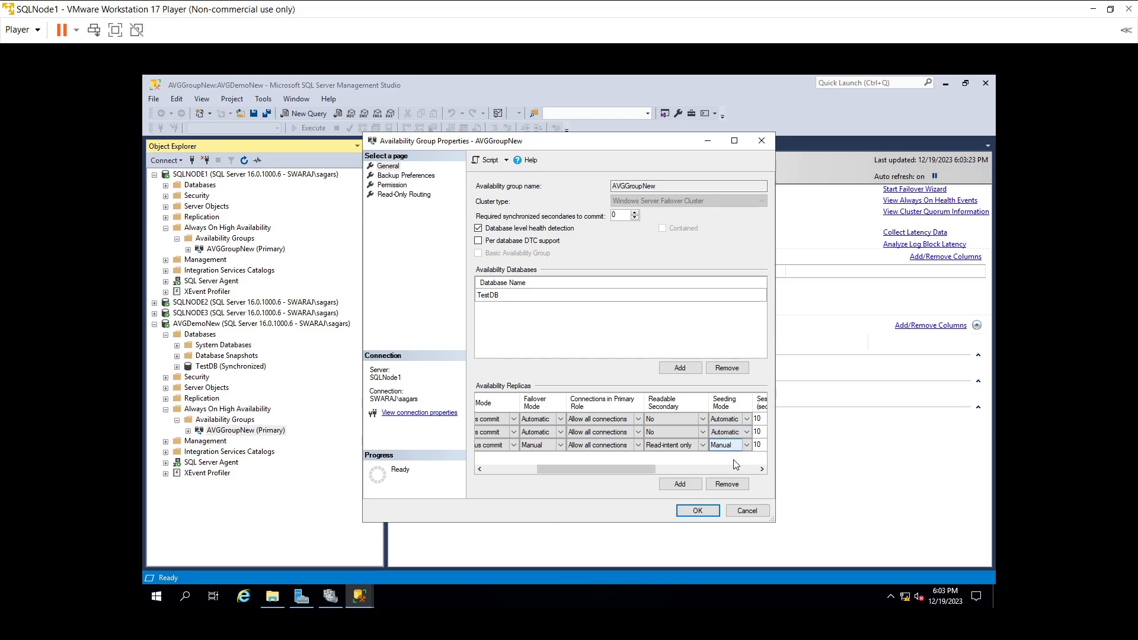
# - Review AVGGroupNew's endpoint URLs, backup preferences, permissions and read-only routing, and save the property changes
pyautogui.moveTo(596, 468); pyautogui.dragTo(732, 469)
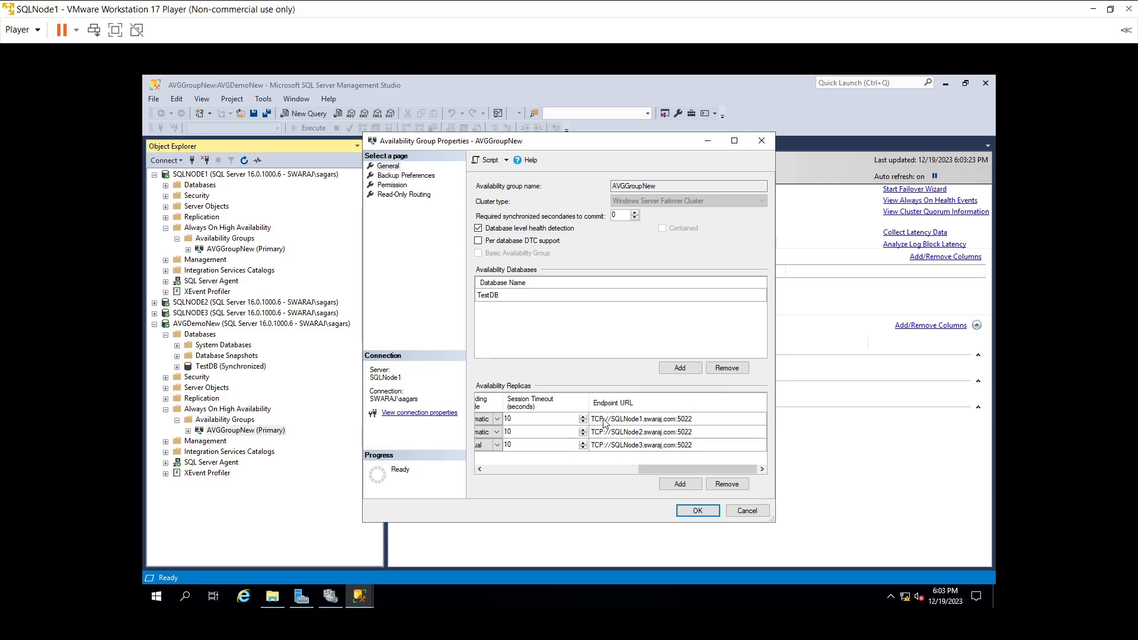
pyautogui.click(386, 177)
pyautogui.click(389, 185)
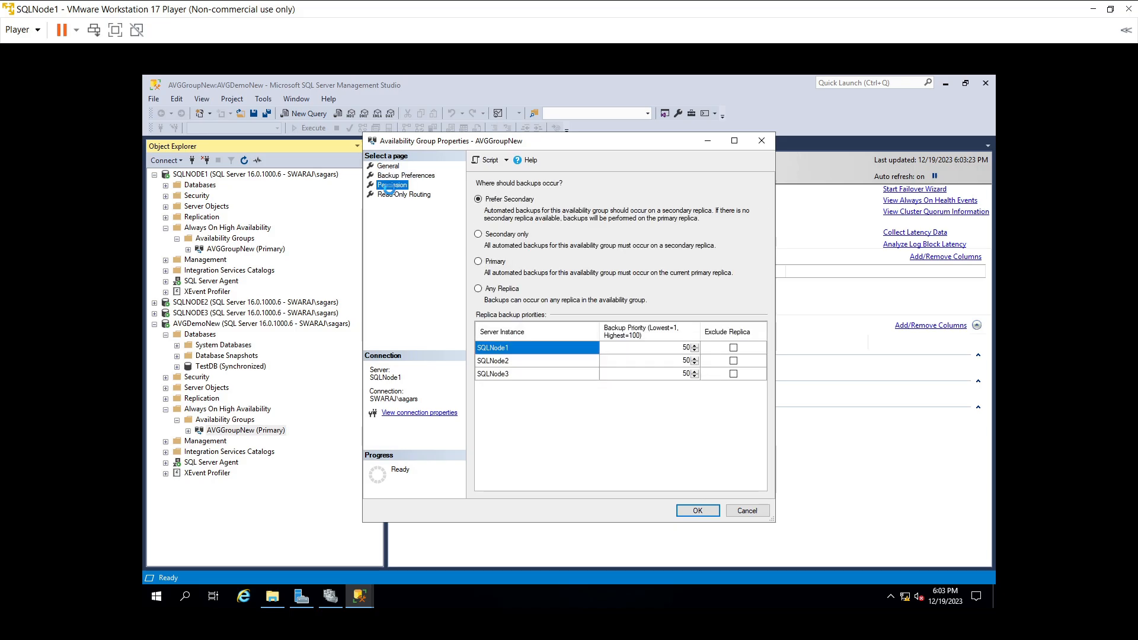
pyautogui.click(392, 195)
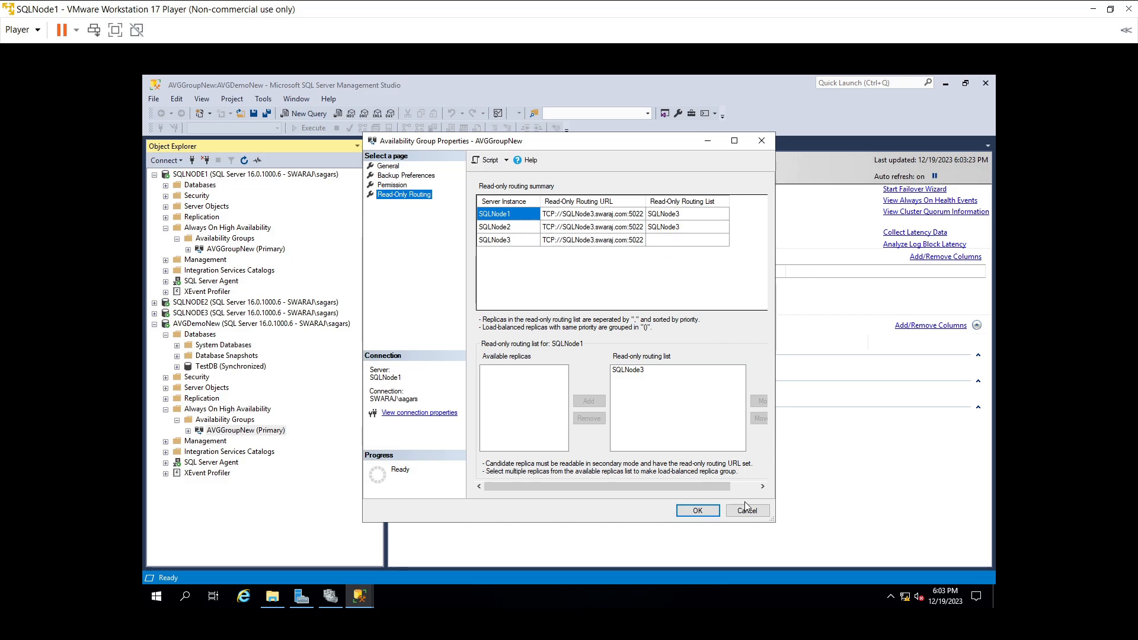
pyautogui.click(697, 511)
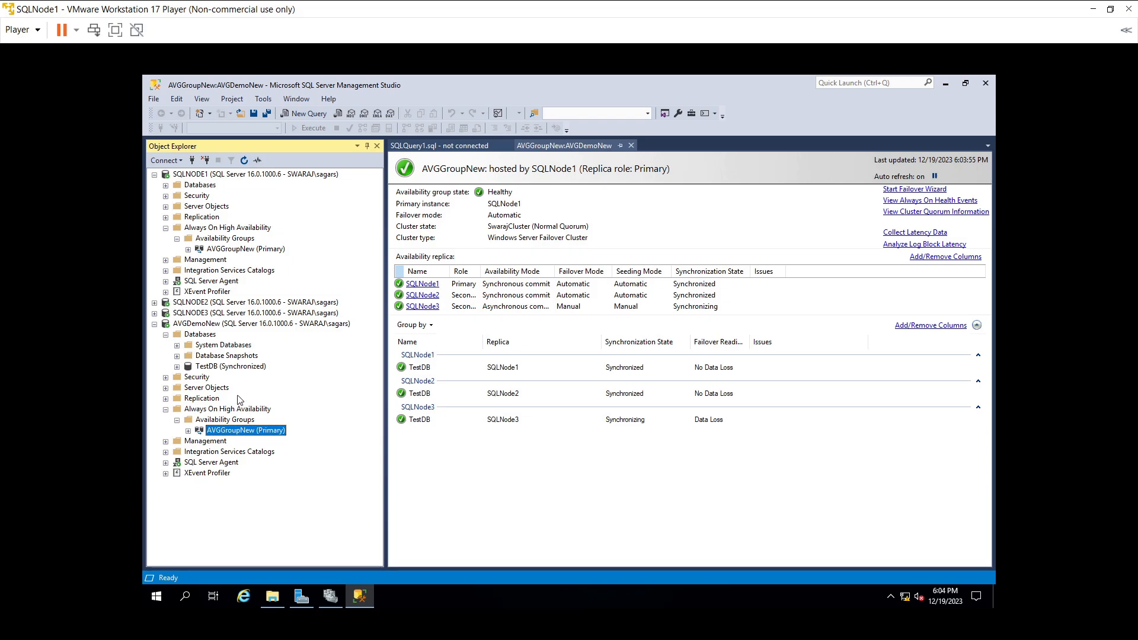
# - Try to open a new query on SQLNODE2's TestDB with Windows Authentication, and cancel the connection attempt
pyautogui.click(155, 325)
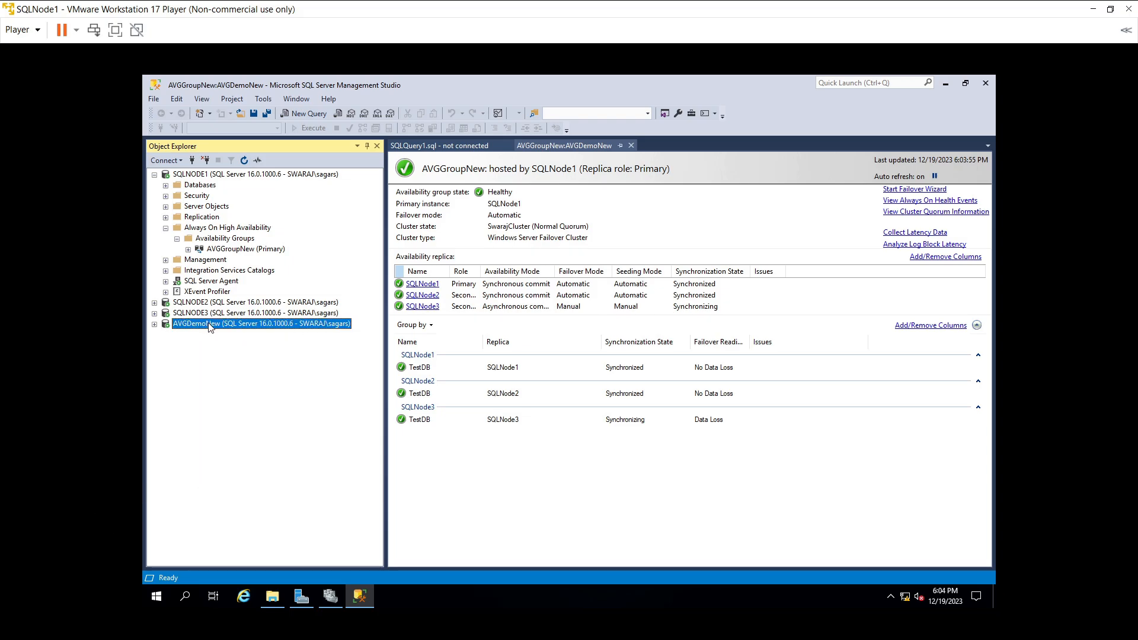
pyautogui.doubleClick(205, 303)
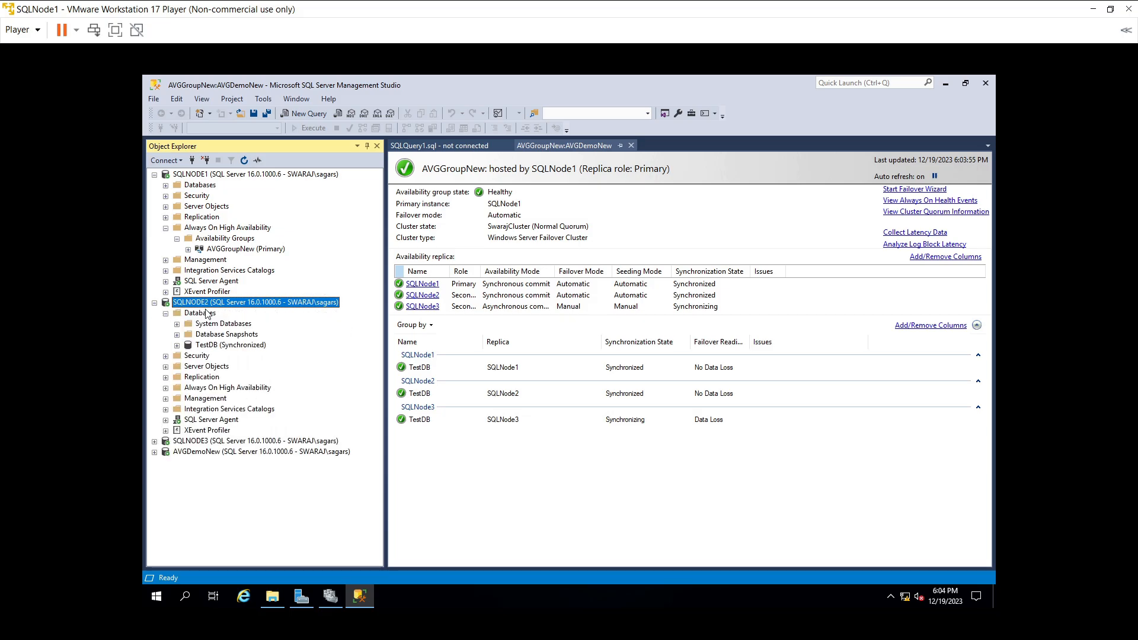
pyautogui.click(218, 347)
pyautogui.rightClick(218, 349)
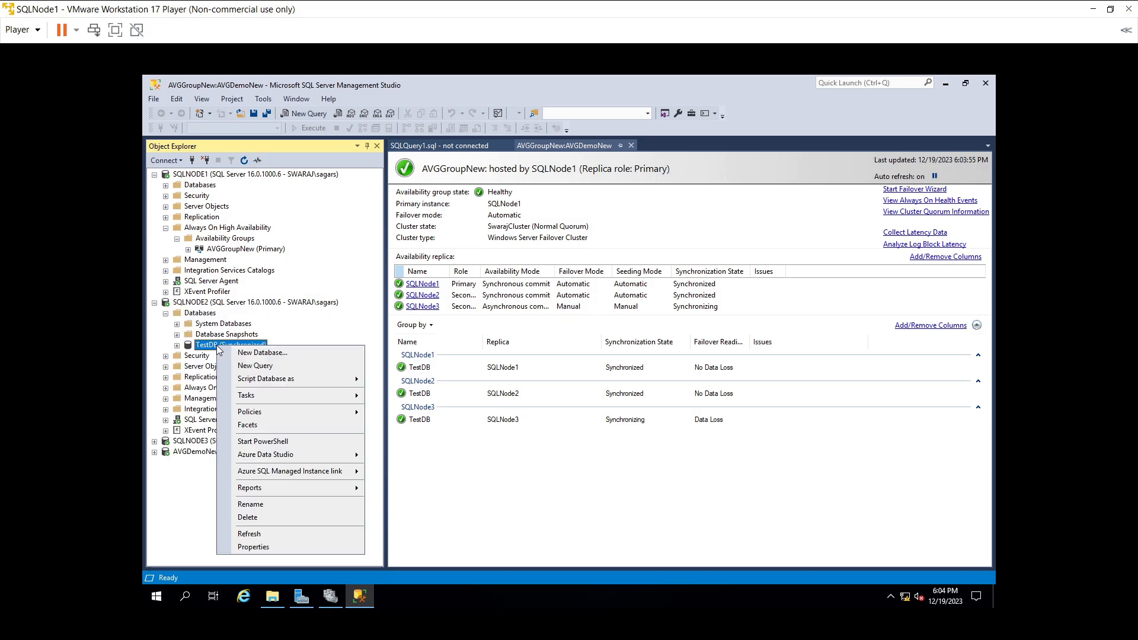
pyautogui.click(248, 365)
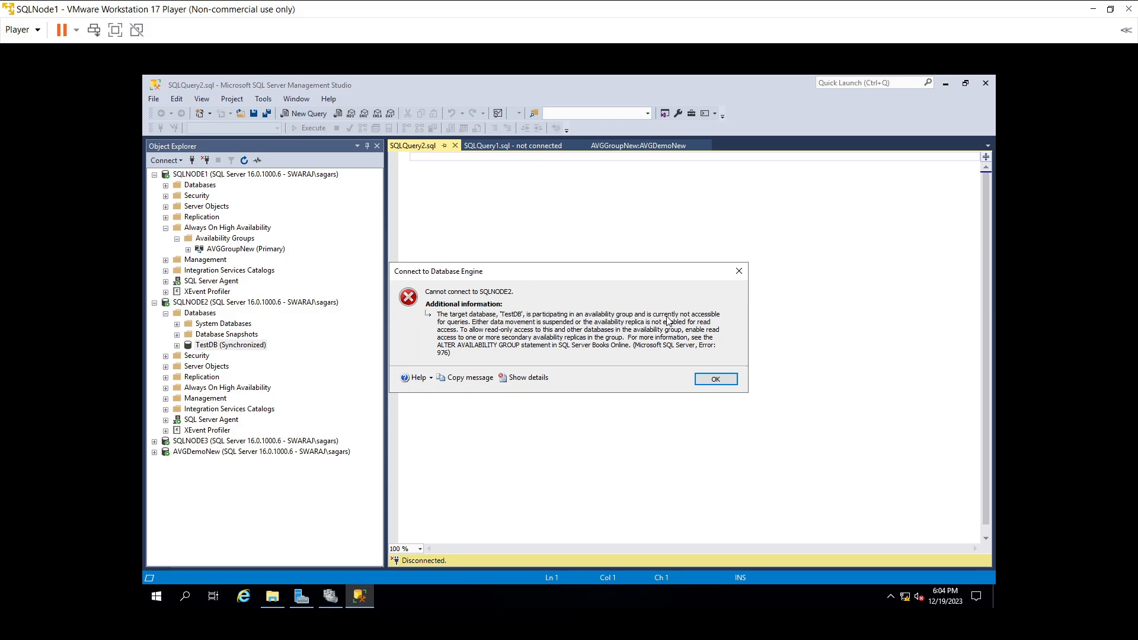
pyautogui.click(723, 381)
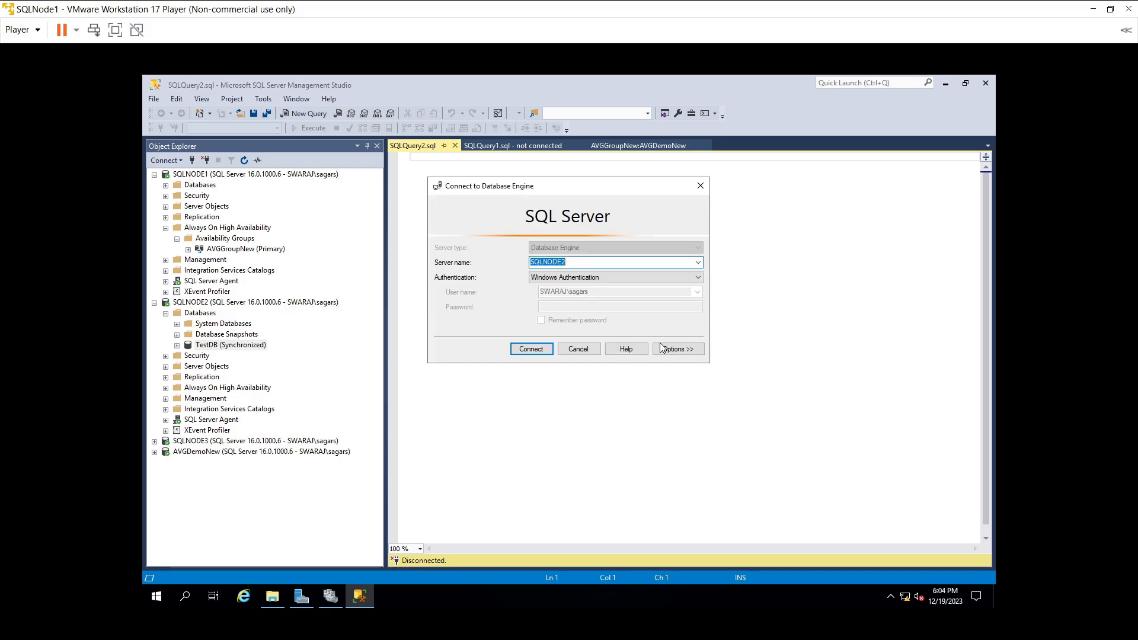
pyautogui.click(537, 353)
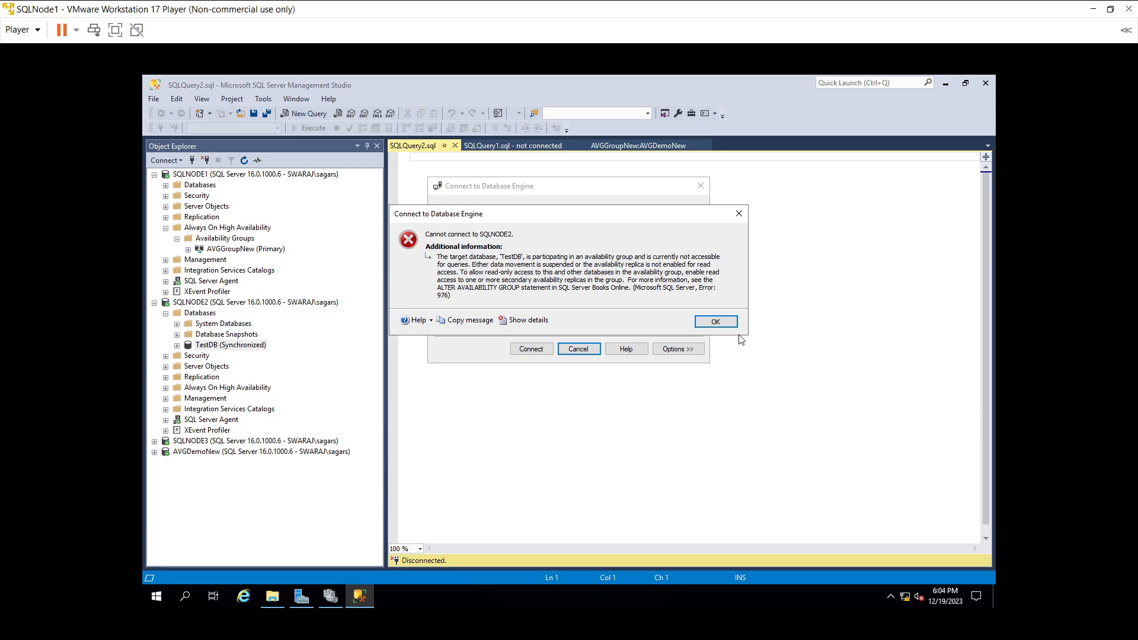
pyautogui.click(725, 324)
pyautogui.click(562, 347)
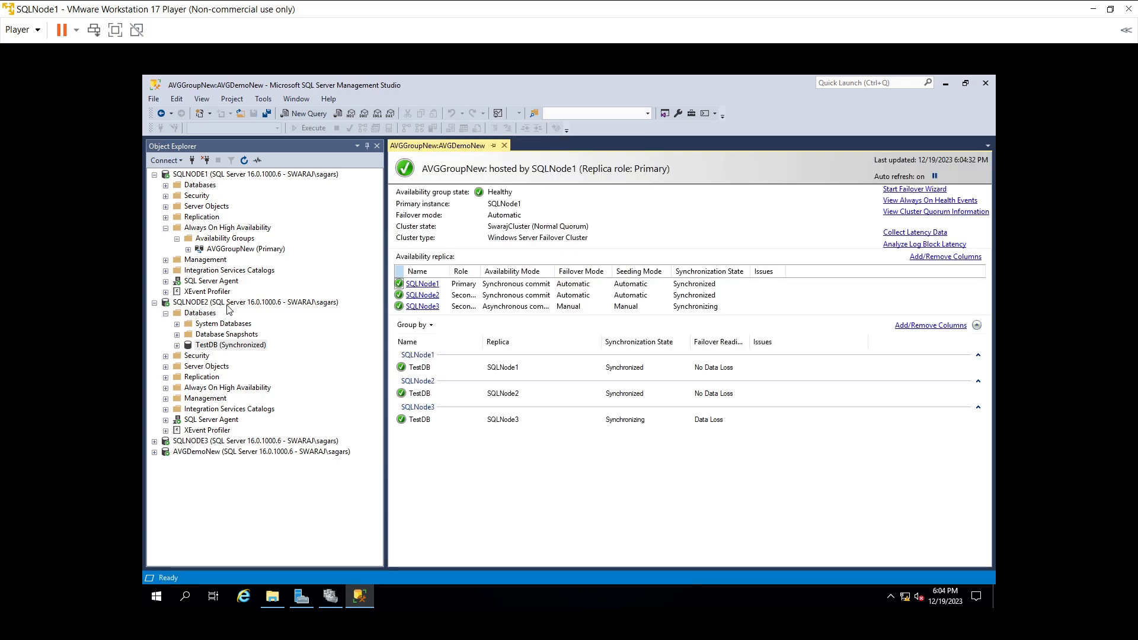
# - Disconnect SQLNODE2 and SQLNODE3 from Object Explorer
pyautogui.click(228, 303)
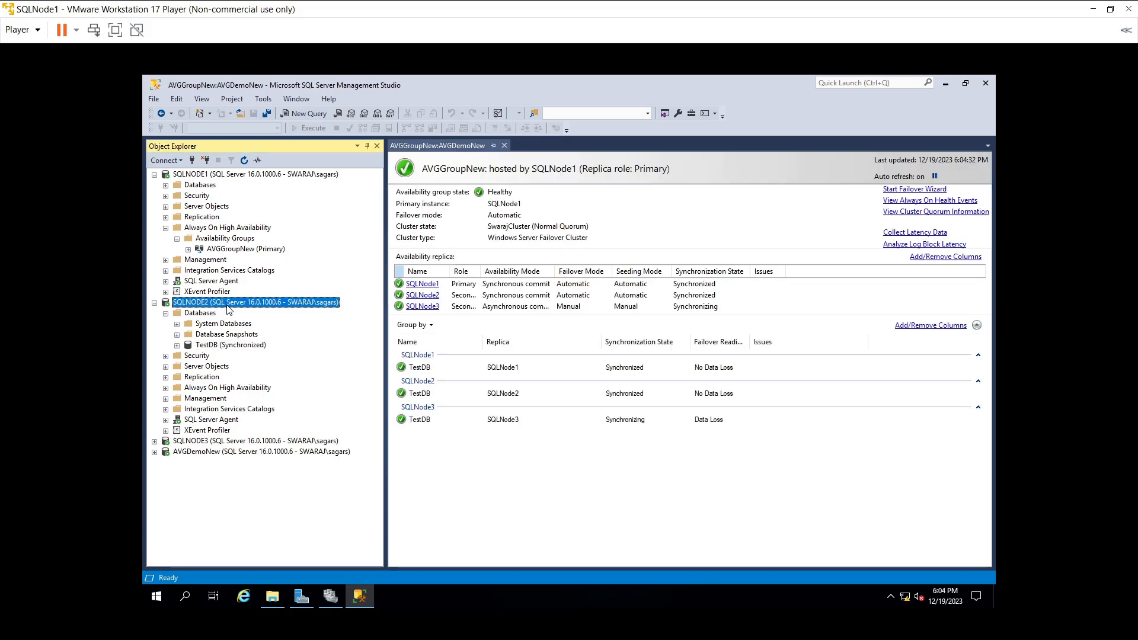
pyautogui.click(206, 159)
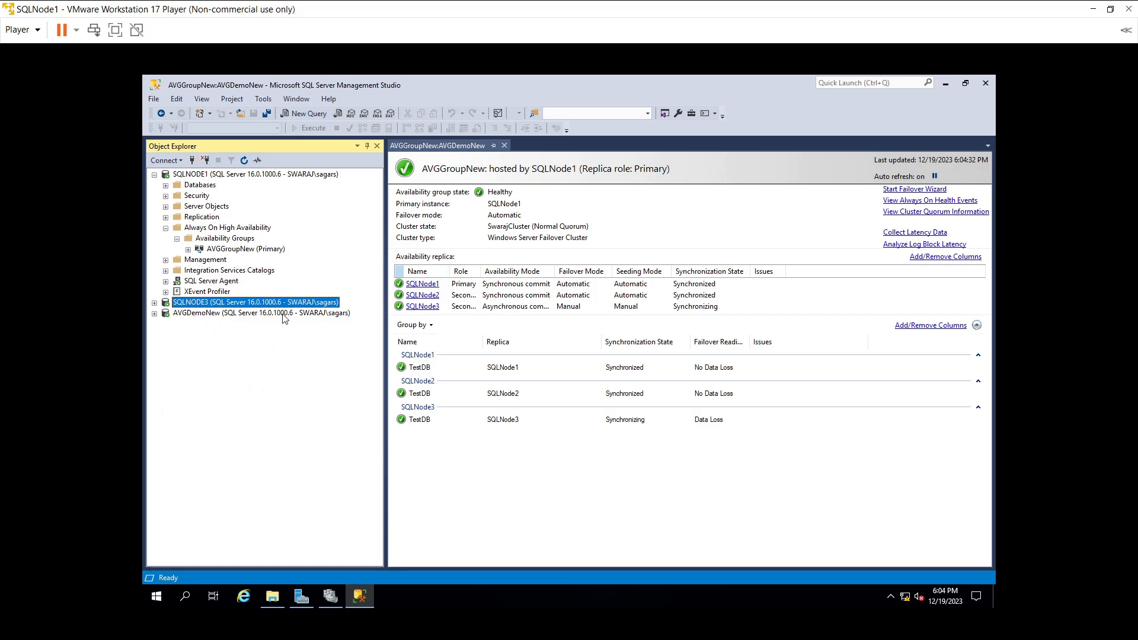
pyautogui.click(206, 160)
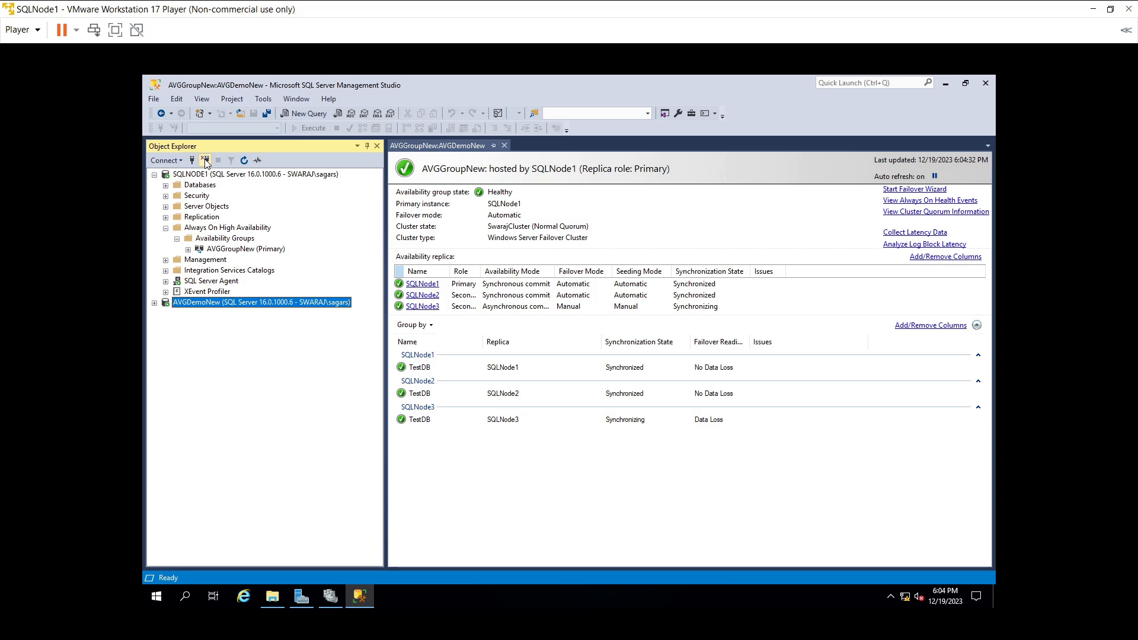
# - Start a new query on SQLNODE1 and open the existing SQL file named script from the SetupSQL folder
pyautogui.click(155, 175)
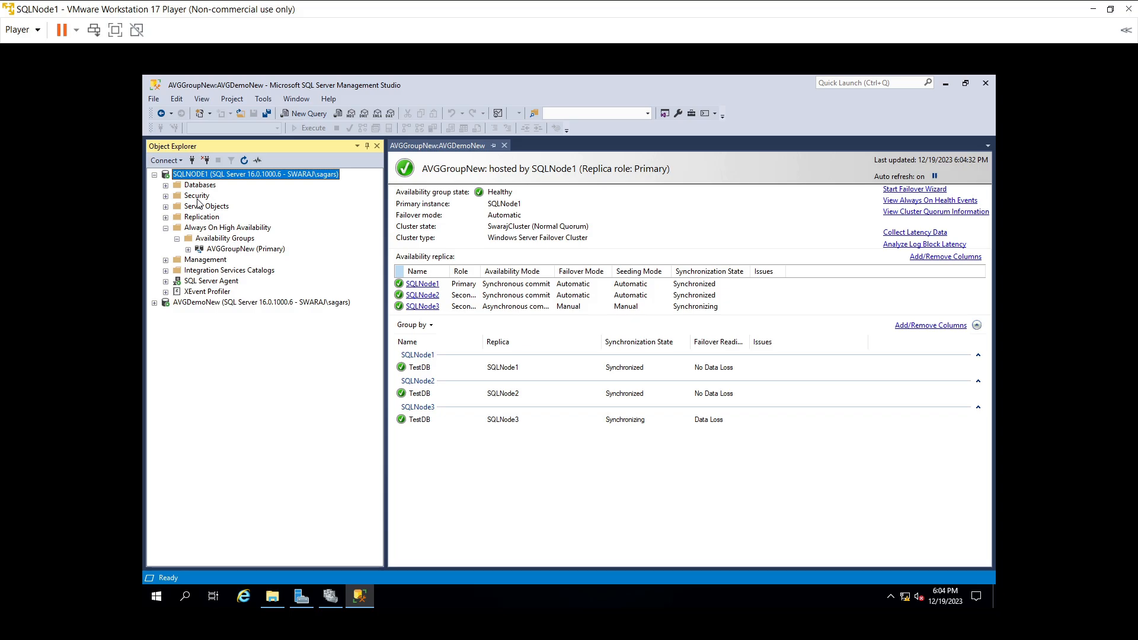
pyautogui.doubleClick(197, 185)
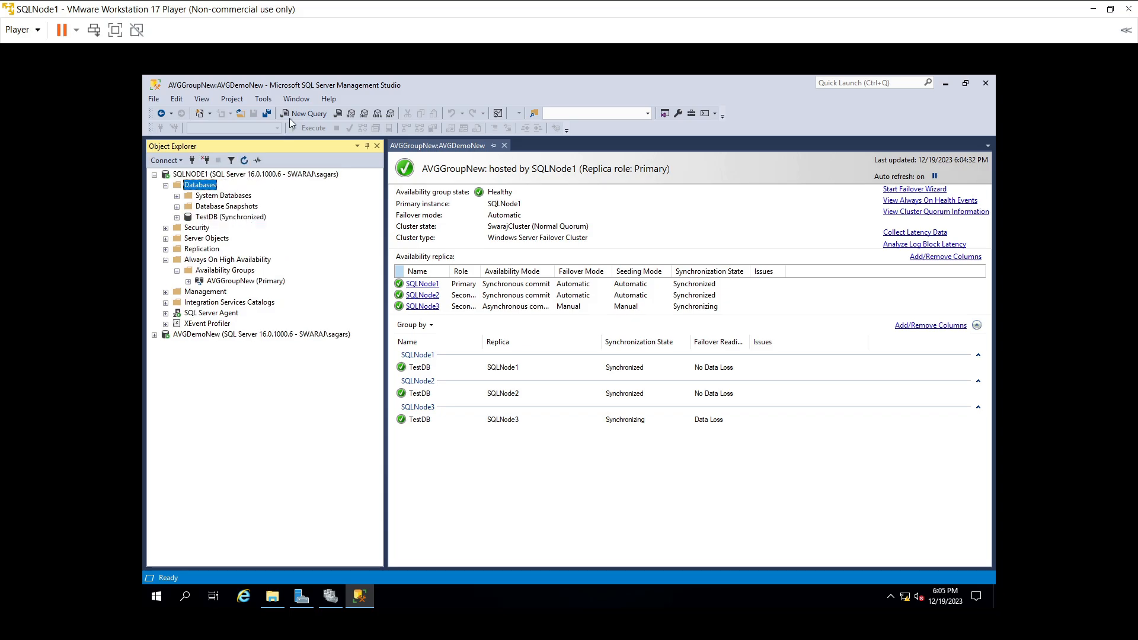
pyautogui.click(290, 112)
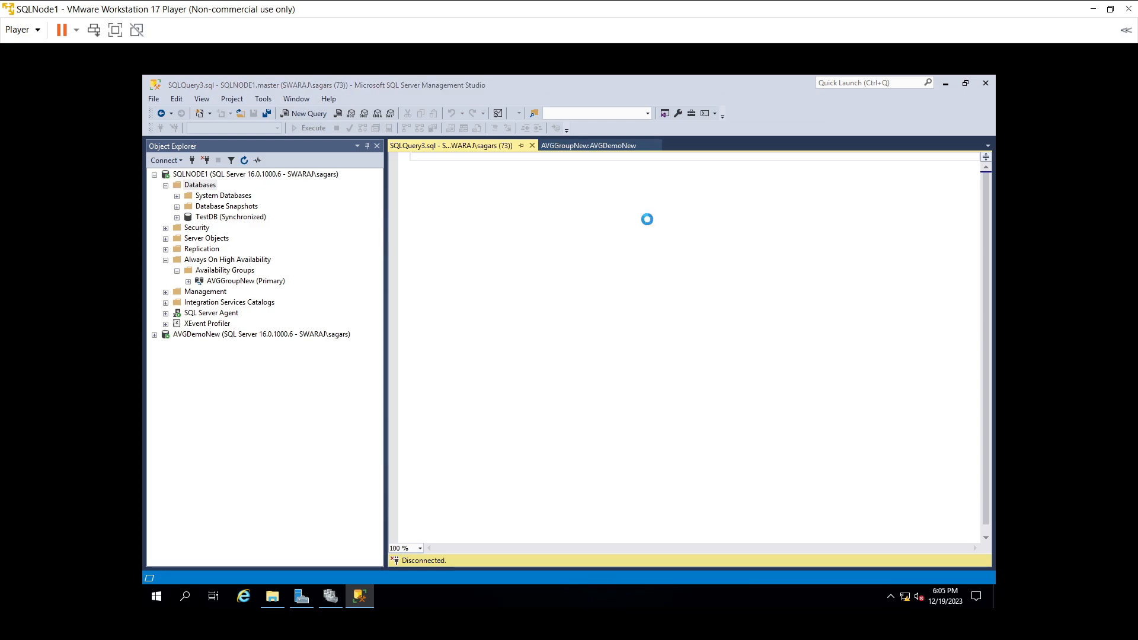
pyautogui.hotkey('ctrl', 'o')
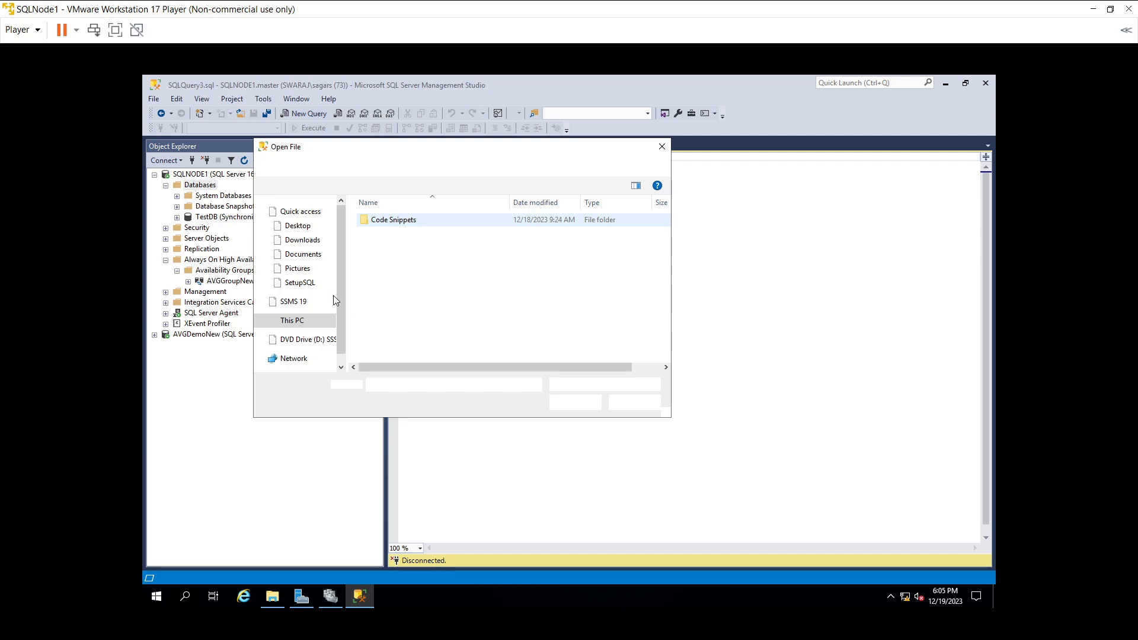
pyautogui.press('Escape')
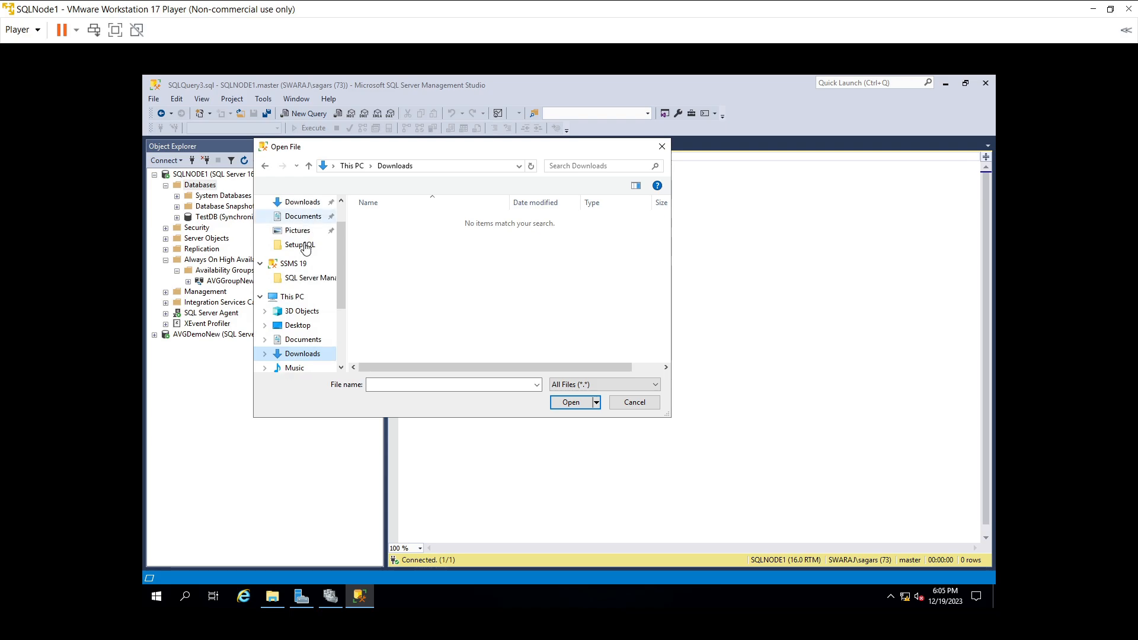
pyautogui.click(305, 245)
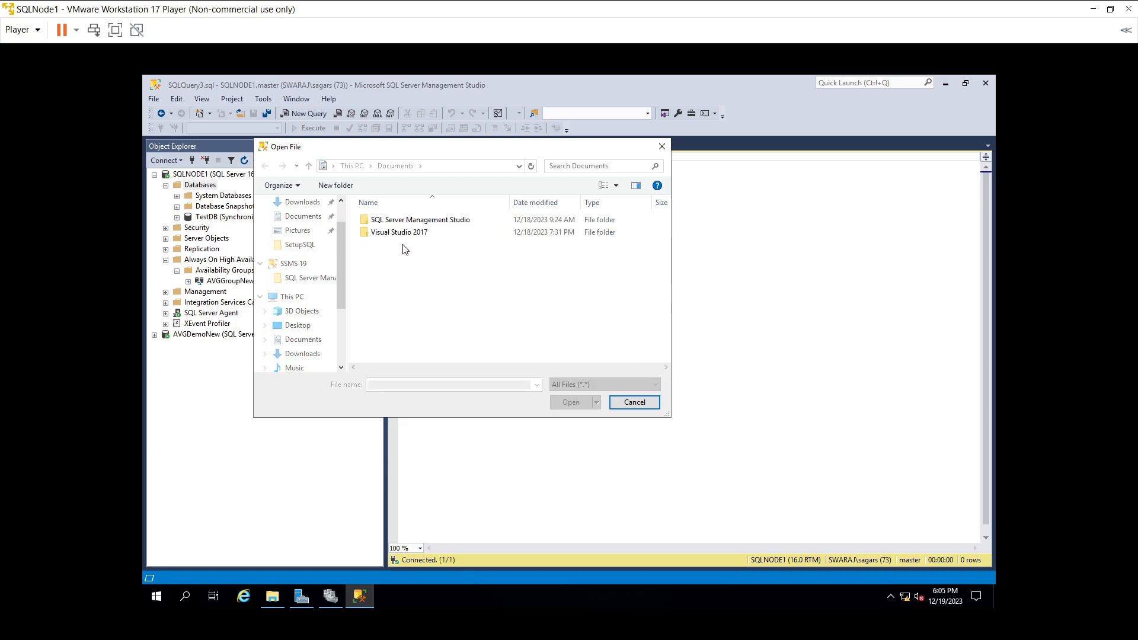
pyautogui.click(306, 249)
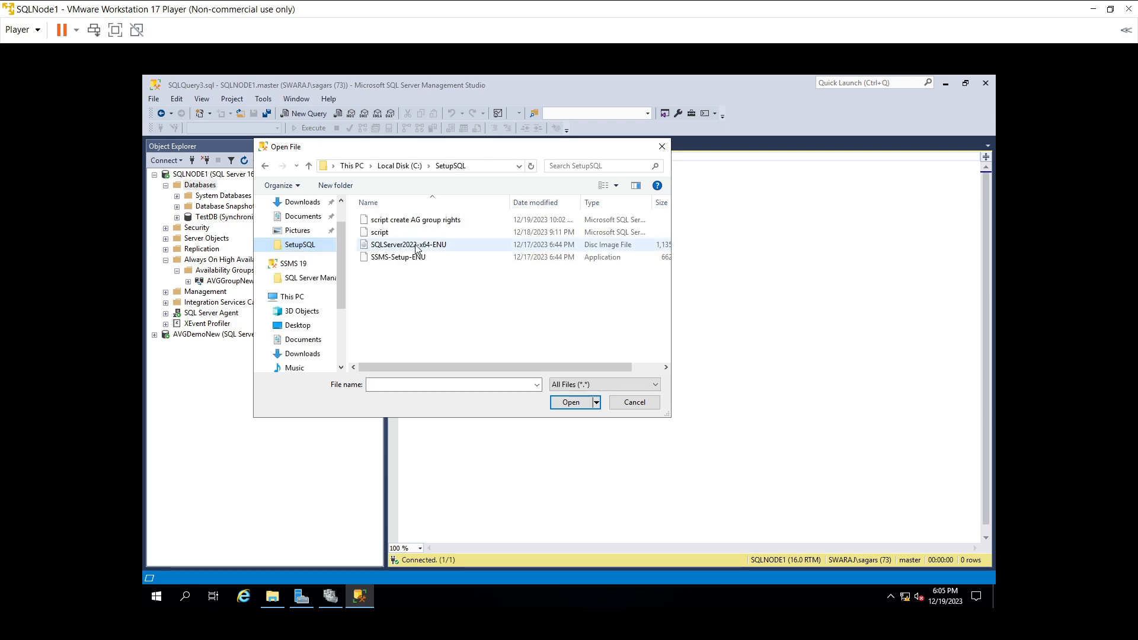
pyautogui.doubleClick(386, 235)
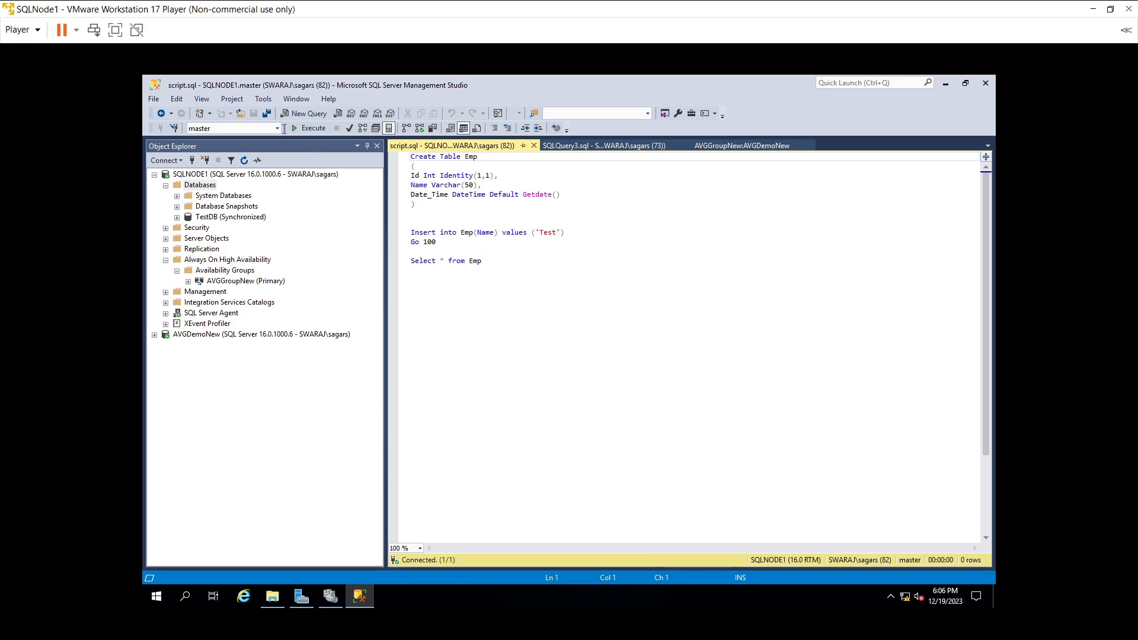
# - Switch script.sql to the TestDB database and run only its Select * from Emp statement
pyautogui.click(277, 128)
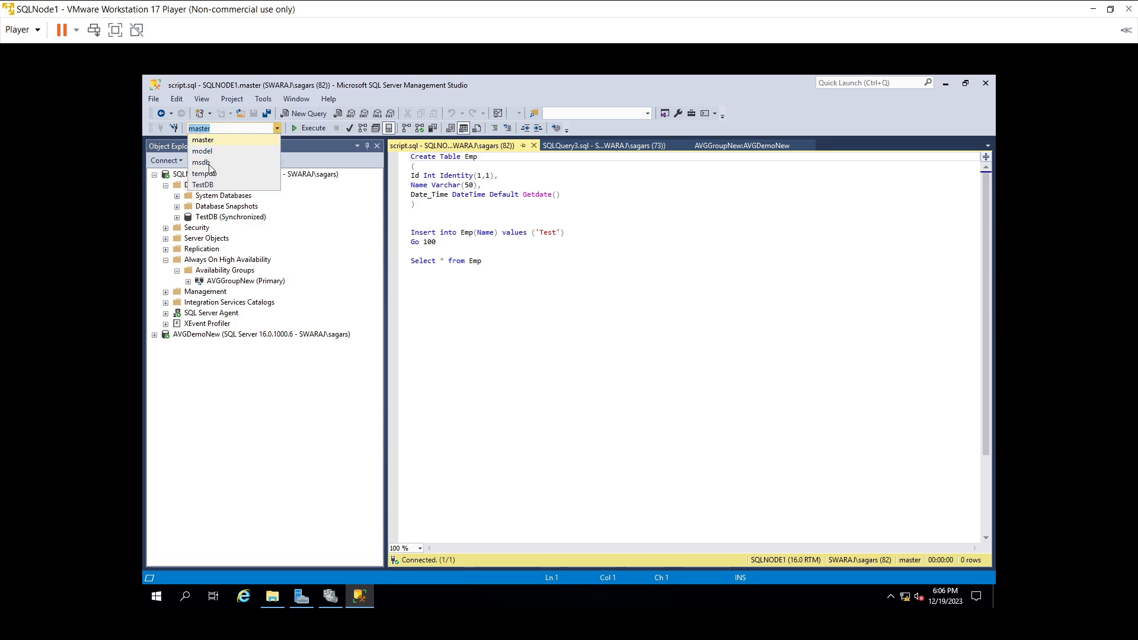
pyautogui.click(212, 186)
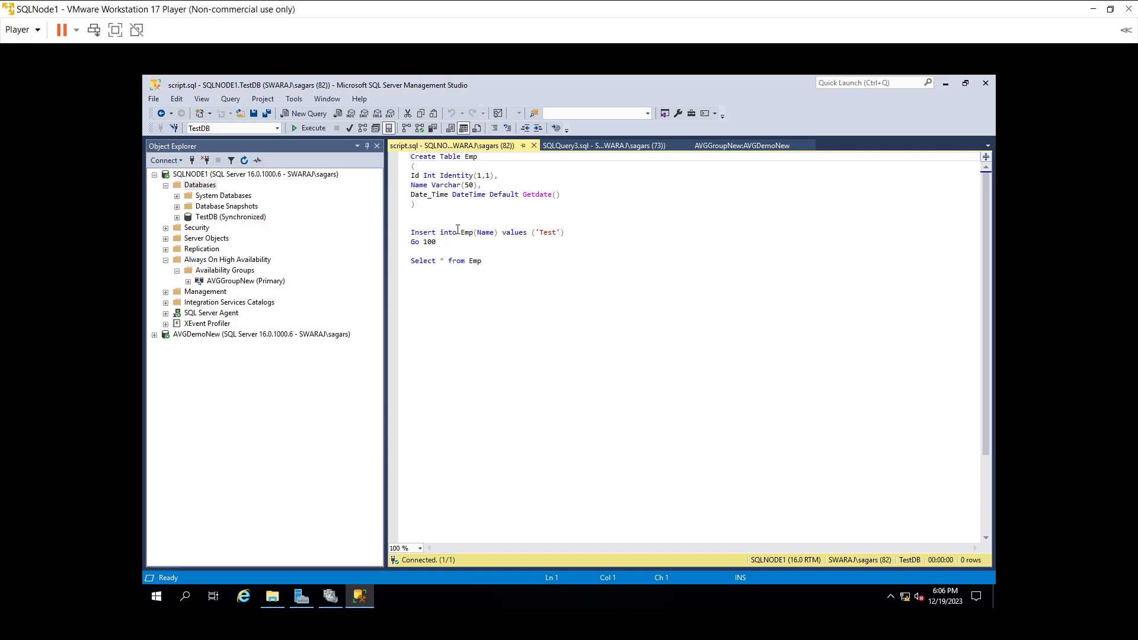
pyautogui.click(514, 232)
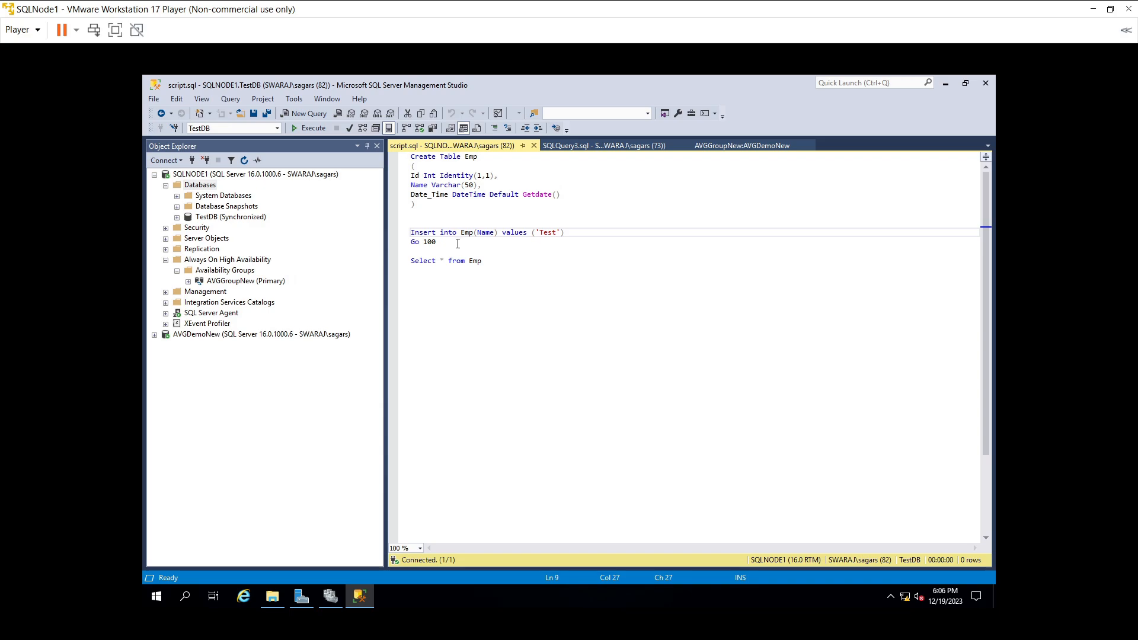
pyautogui.moveTo(487, 260); pyautogui.dragTo(410, 261)
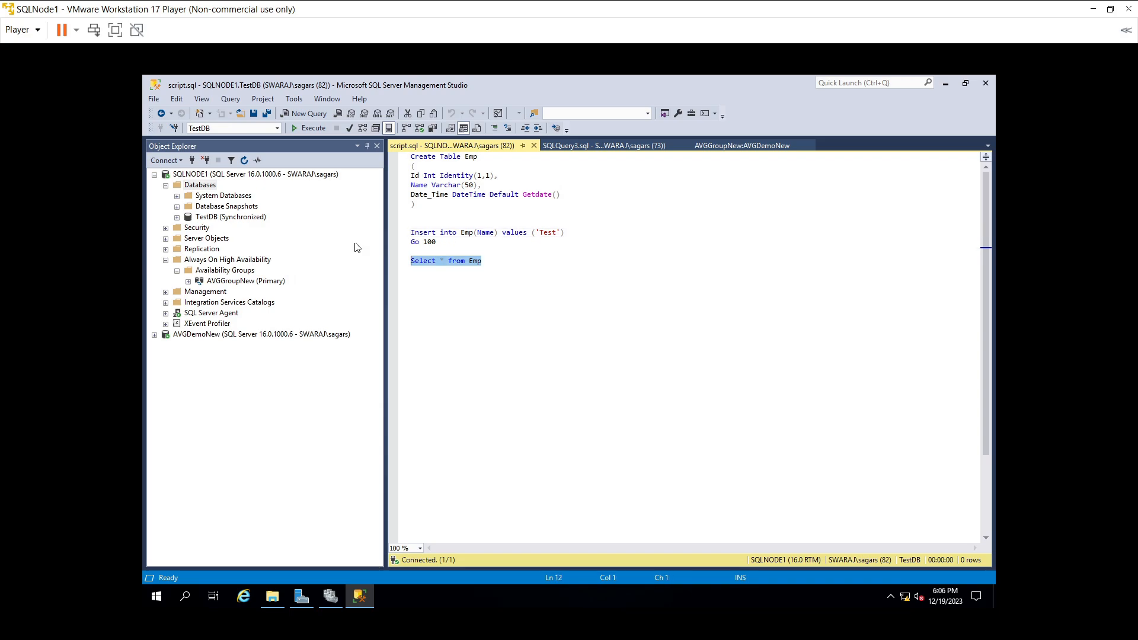
pyautogui.click(296, 126)
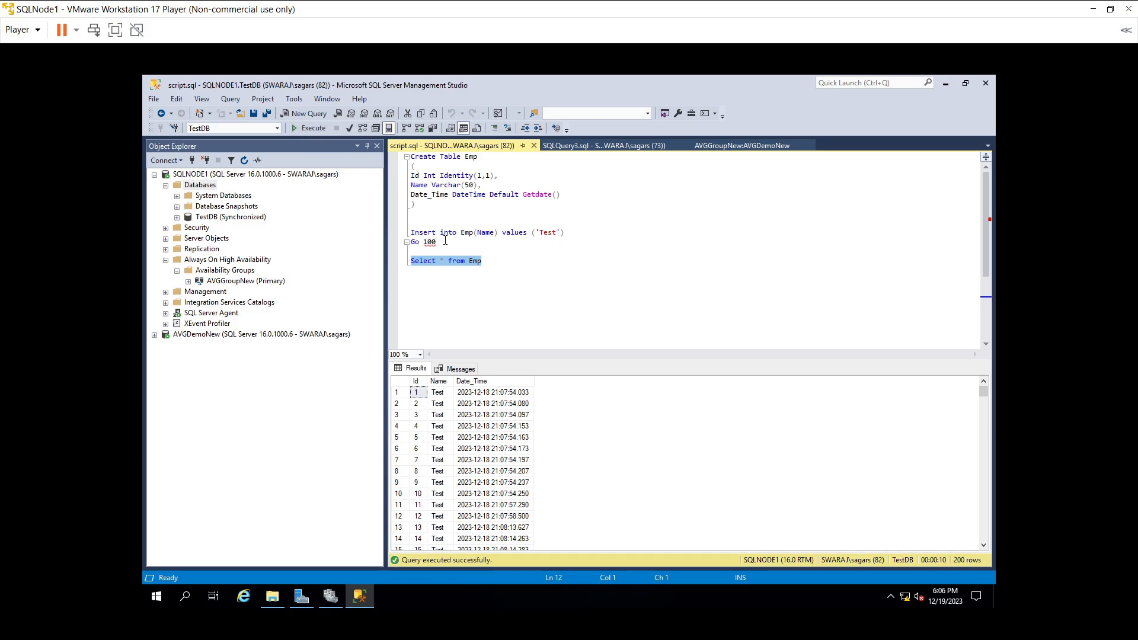
# - Run the script's Insert into Emp statement with Go 100 on SQLNODE1 and follow its execution messages
pyautogui.moveTo(445, 240); pyautogui.dragTo(411, 232)
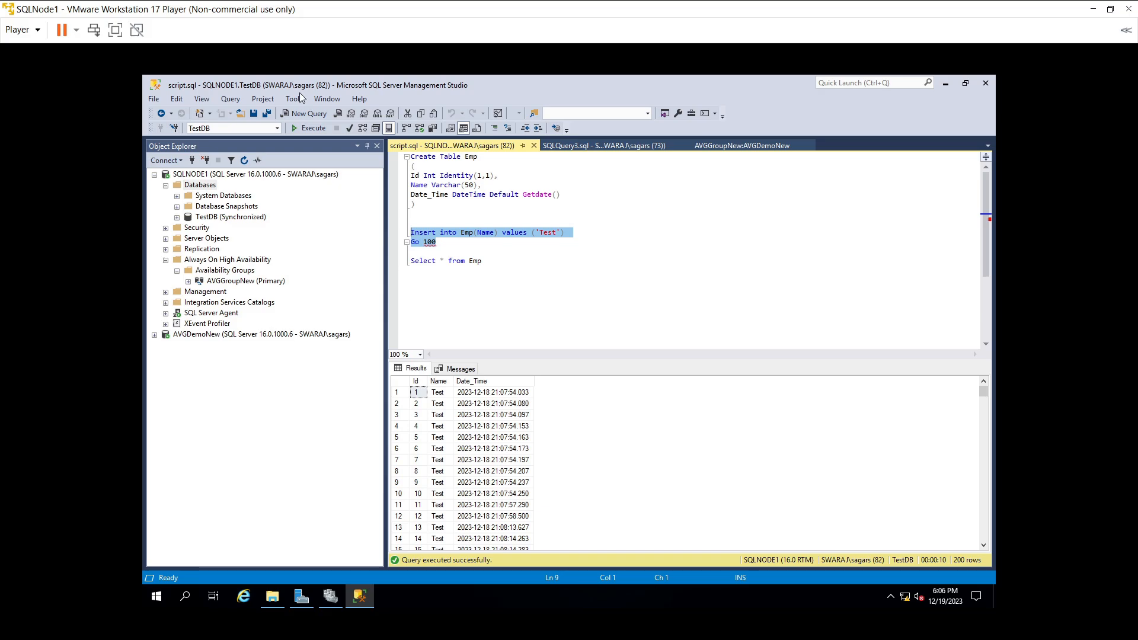
pyautogui.click(312, 129)
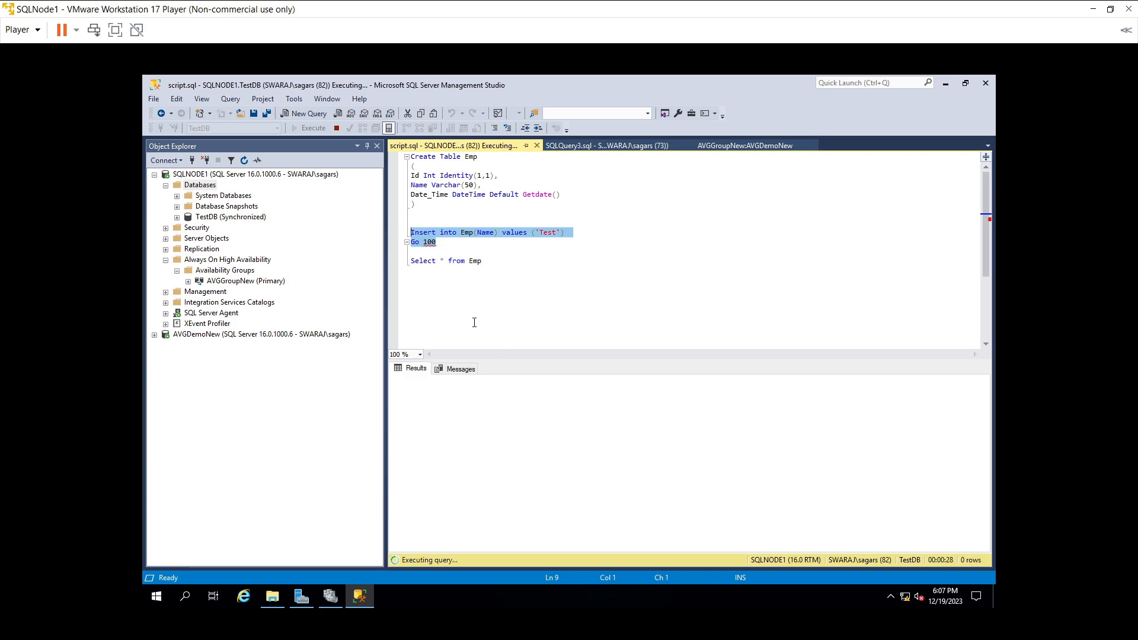
pyautogui.click(460, 369)
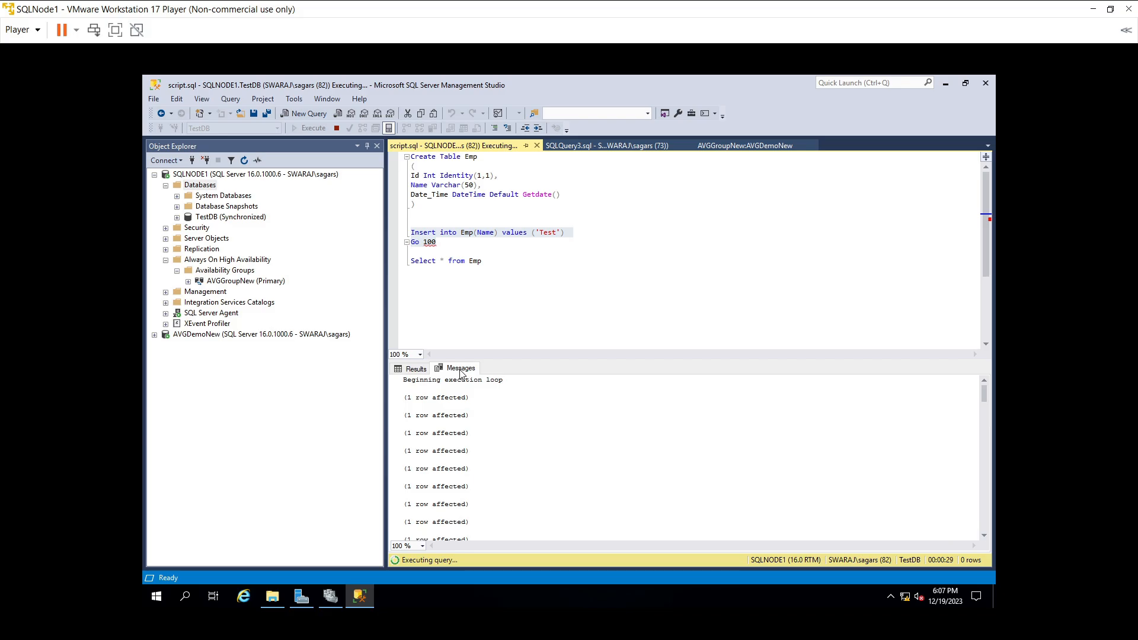
pyautogui.scroll(-1, 480, 462)
pyautogui.scroll(-5, 477, 461)
pyautogui.scroll(-3, 475, 460)
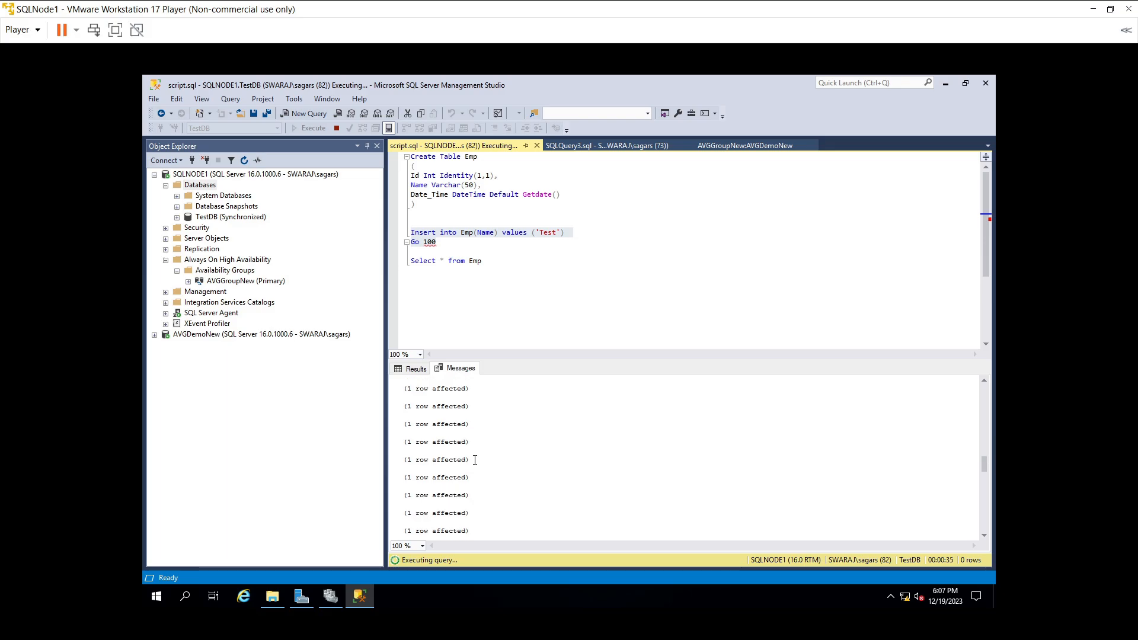
pyautogui.scroll(-5, 474, 460)
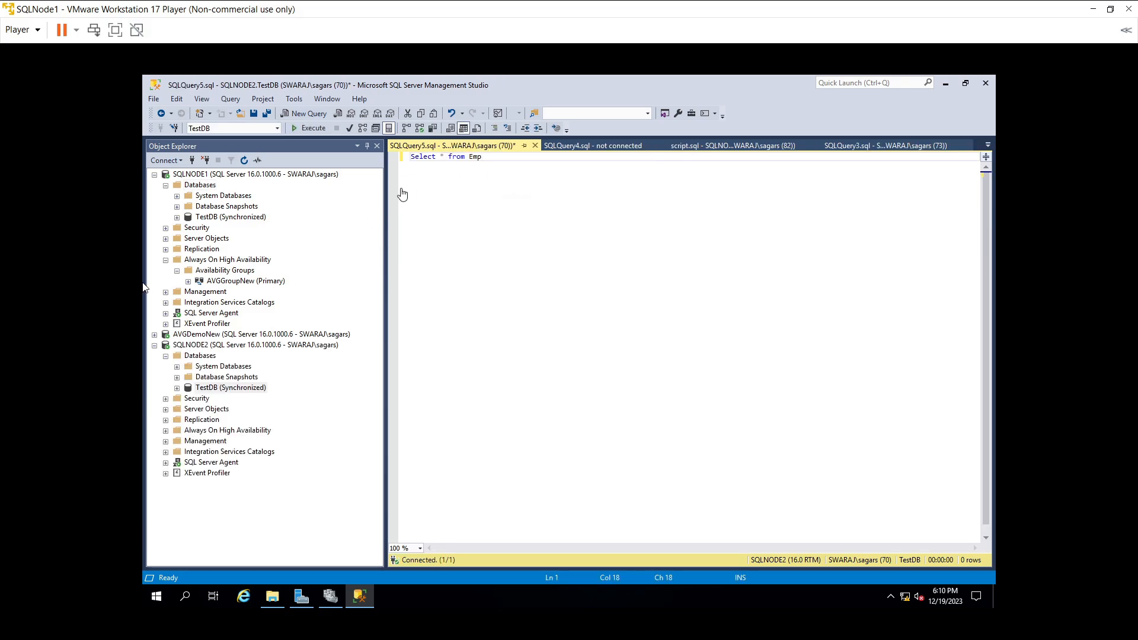
# - Close the empty queries SQLQuery4 and SQLQuery3
pyautogui.click(583, 150)
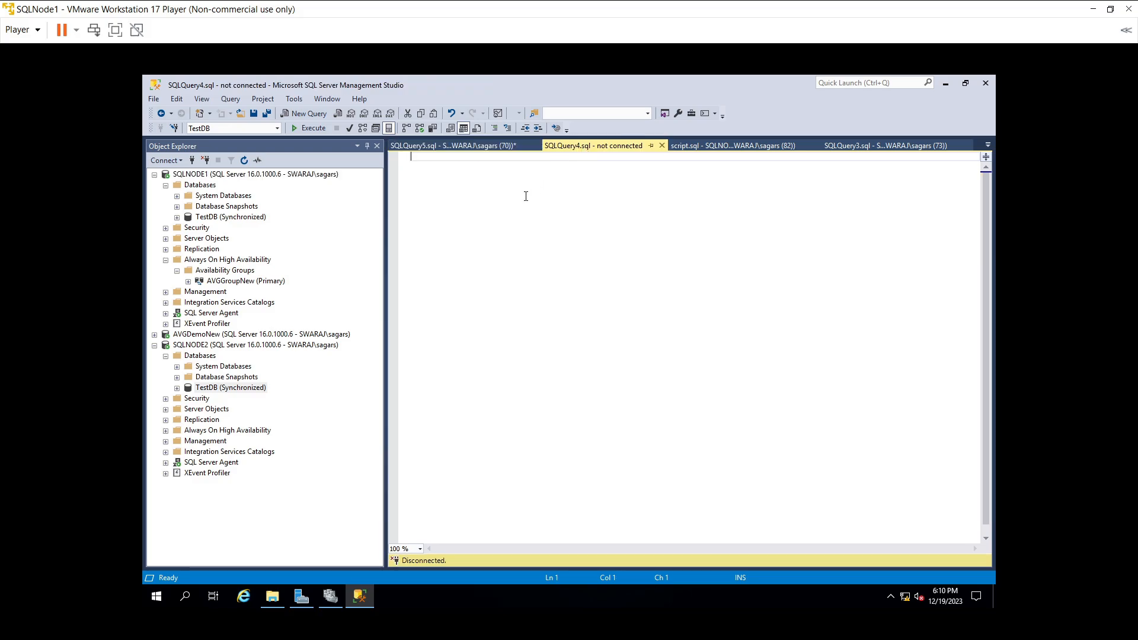
pyautogui.click(664, 147)
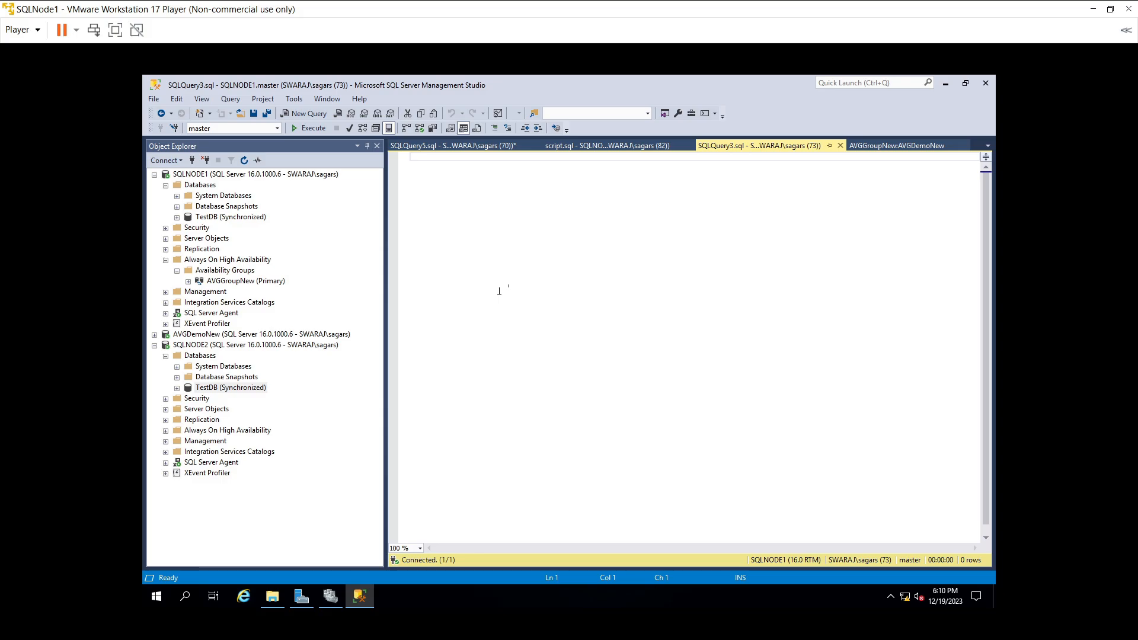
pyautogui.click(840, 146)
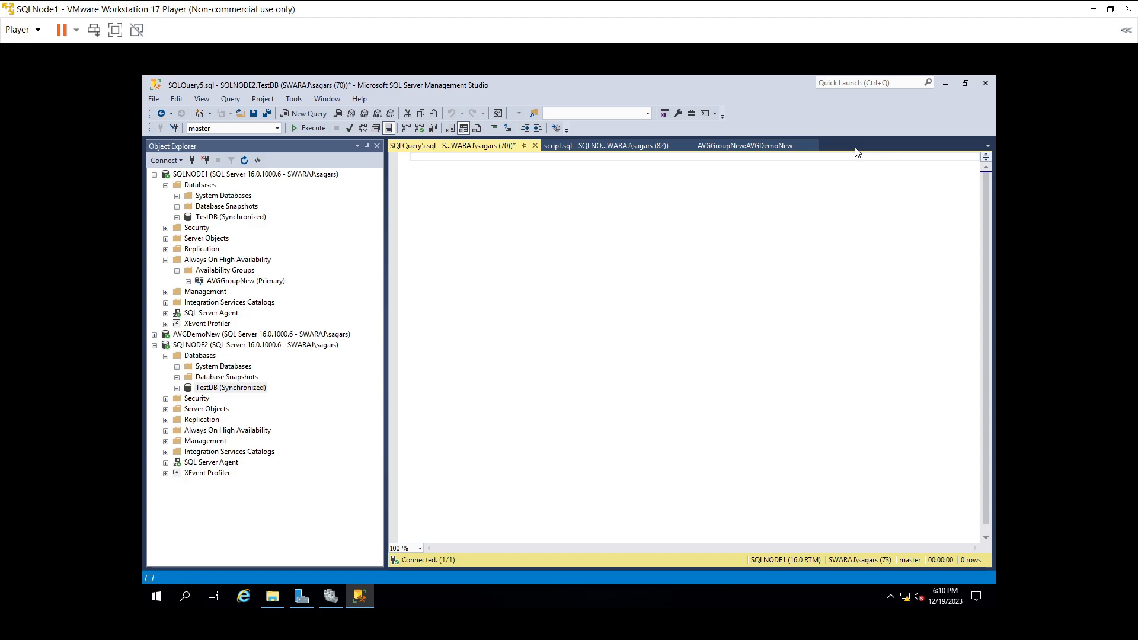
# - Copy Select * from Emp in script.sql and run it against TestDB on SQLNODE1 to check the inserted rows
pyautogui.click(588, 146)
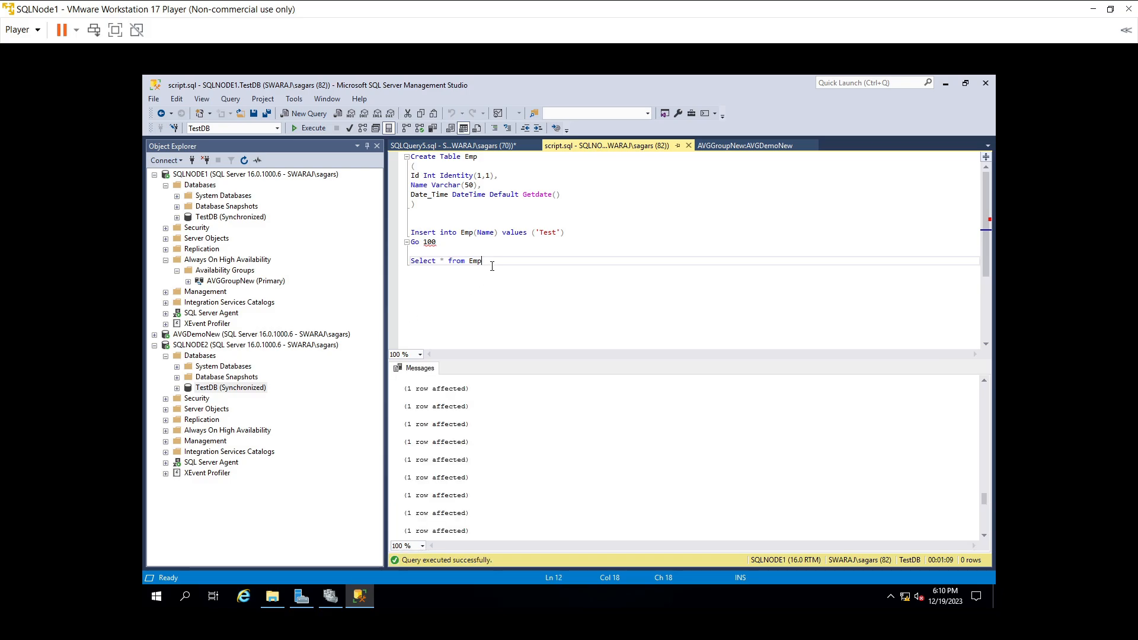
pyautogui.moveTo(492, 266); pyautogui.dragTo(379, 265)
pyautogui.hotkey('ctrl', 'c')
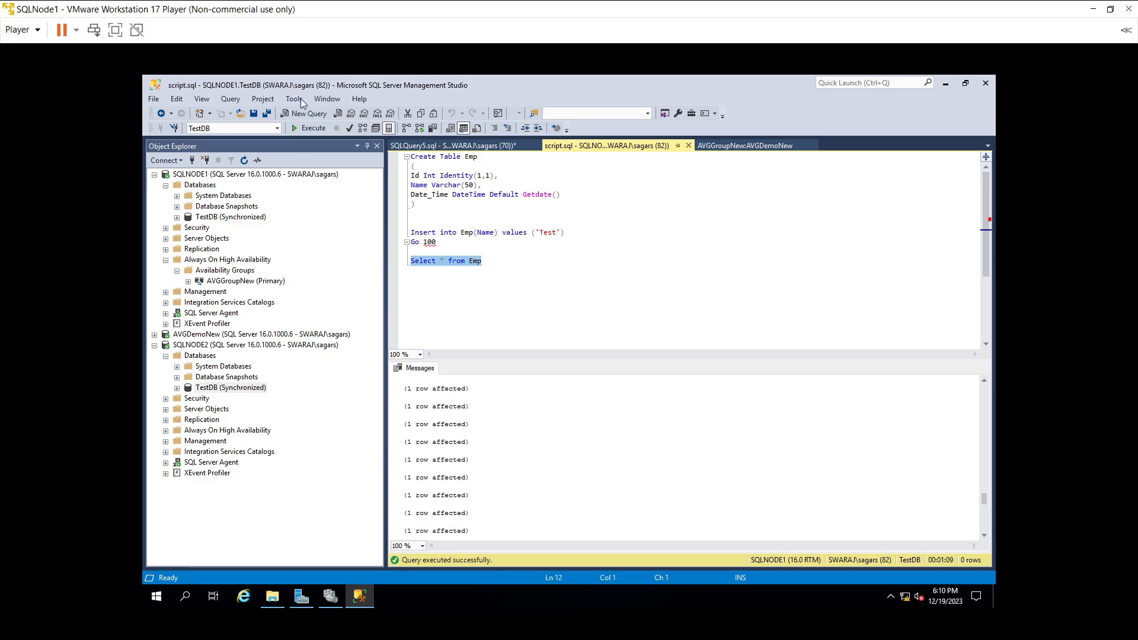
pyautogui.click(309, 128)
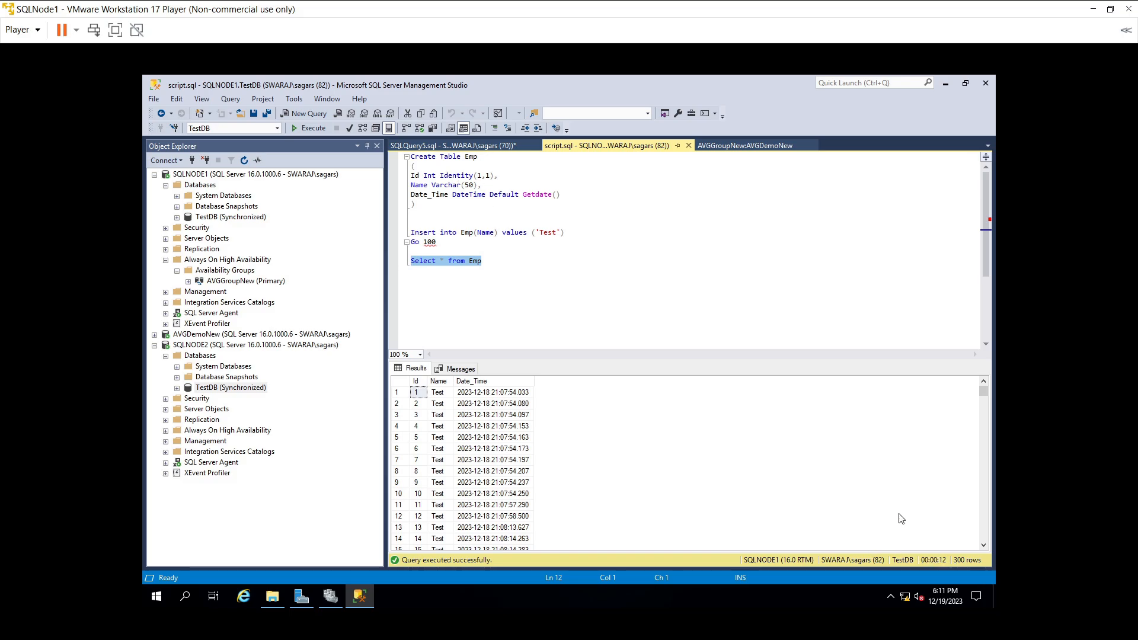
# - Run Select * from Emp in SQLQuery5 against TestDB on SQLNODE2 to check the replicated rows
pyautogui.click(439, 147)
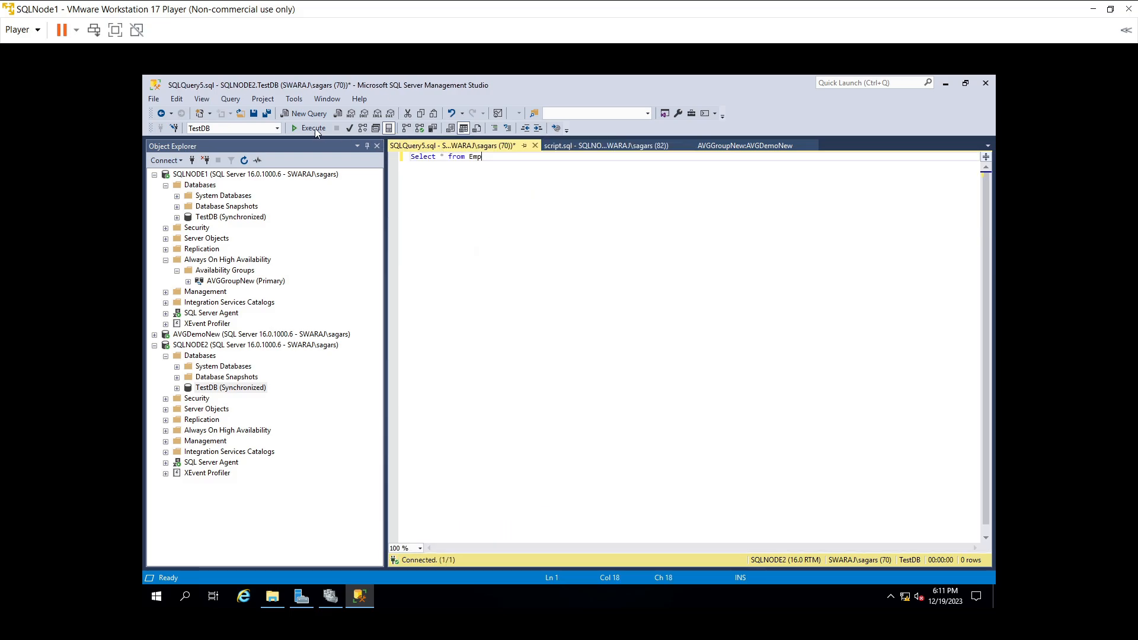
pyautogui.click(306, 128)
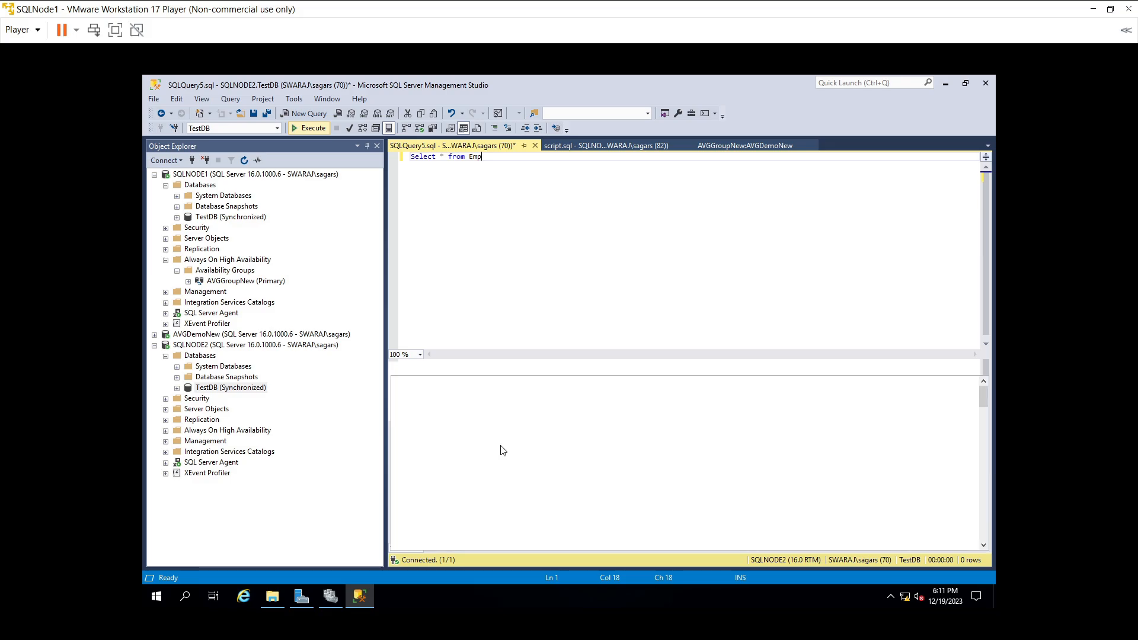
pyautogui.press('F5')
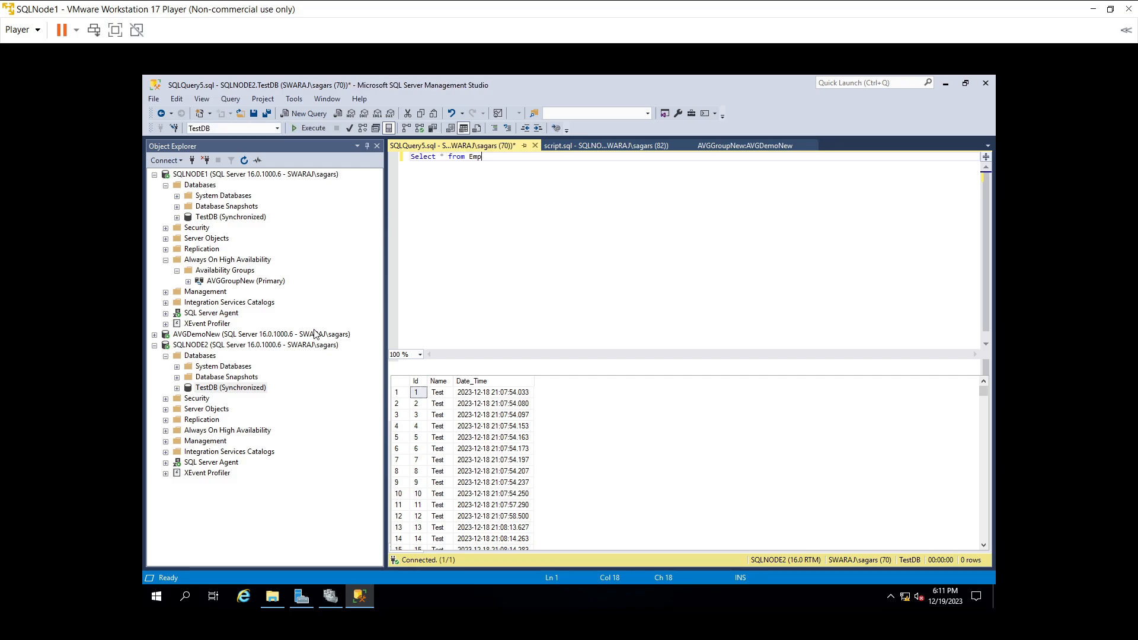
# - Review the replicas' Readable Secondary settings in the properties of AVGGroupNew, and close them without changes
pyautogui.click(268, 281)
pyautogui.rightClick(267, 282)
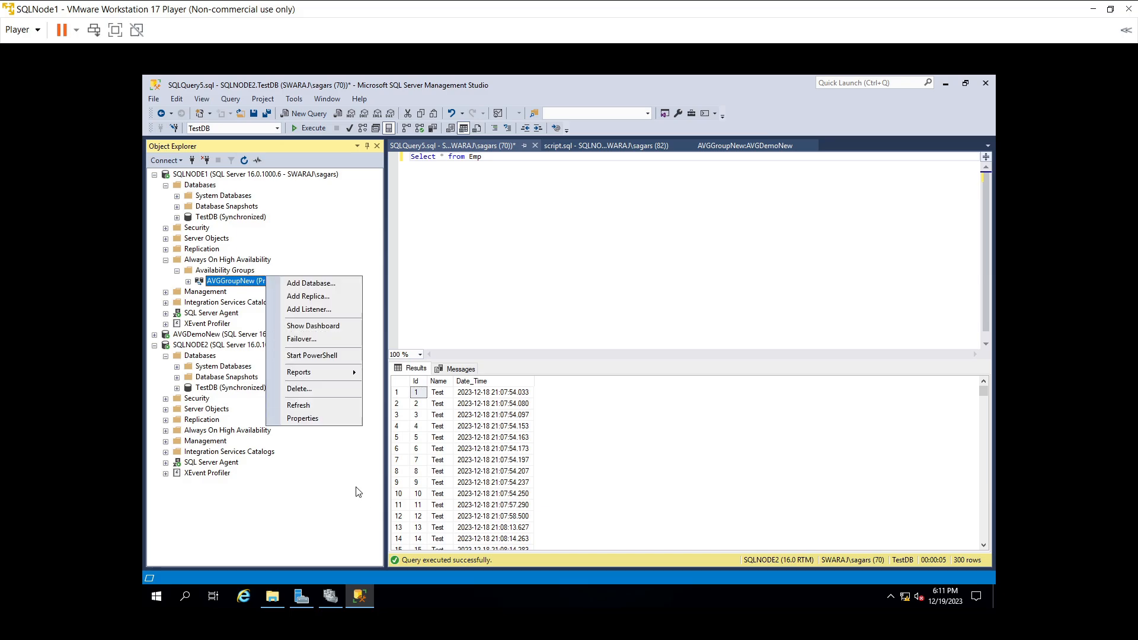
pyautogui.click(326, 418)
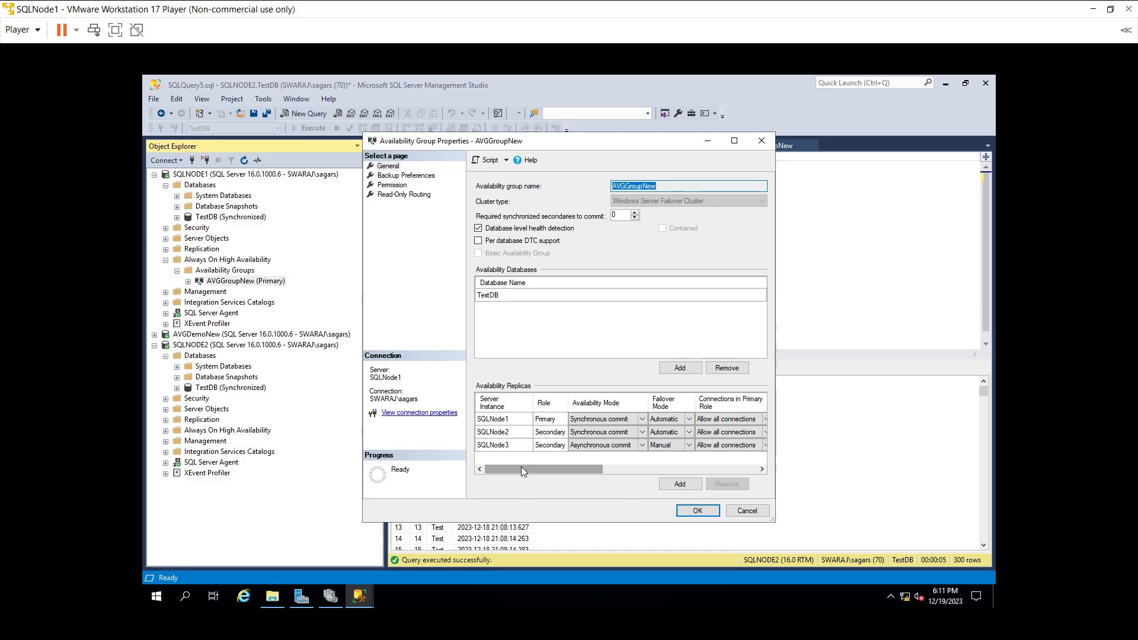
pyautogui.moveTo(521, 469); pyautogui.dragTo(600, 471)
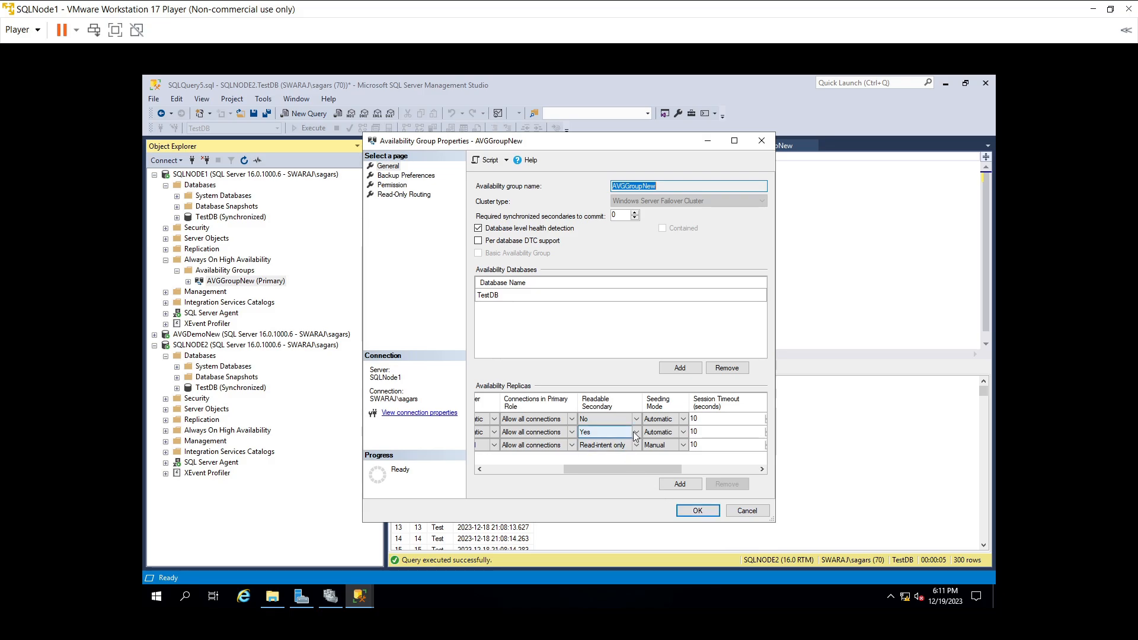
pyautogui.click(587, 434)
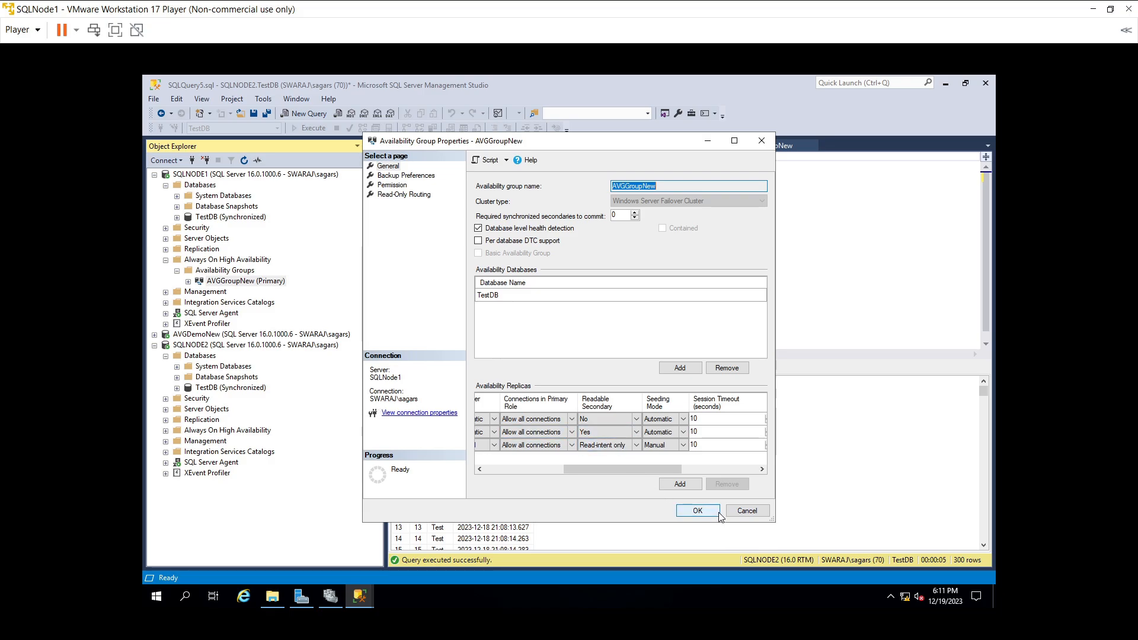
pyautogui.click(738, 513)
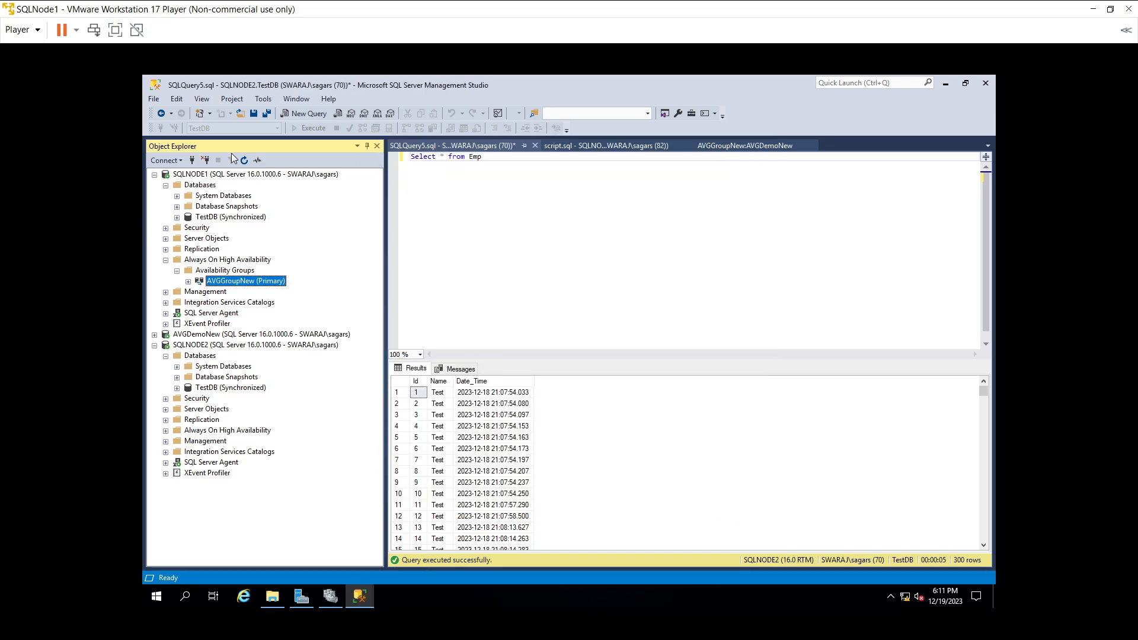
# - Connect to the SQLNODE3 database engine with Windows Authentication, and expand its Databases folder with SQLNODE2 collapsed
pyautogui.click(192, 160)
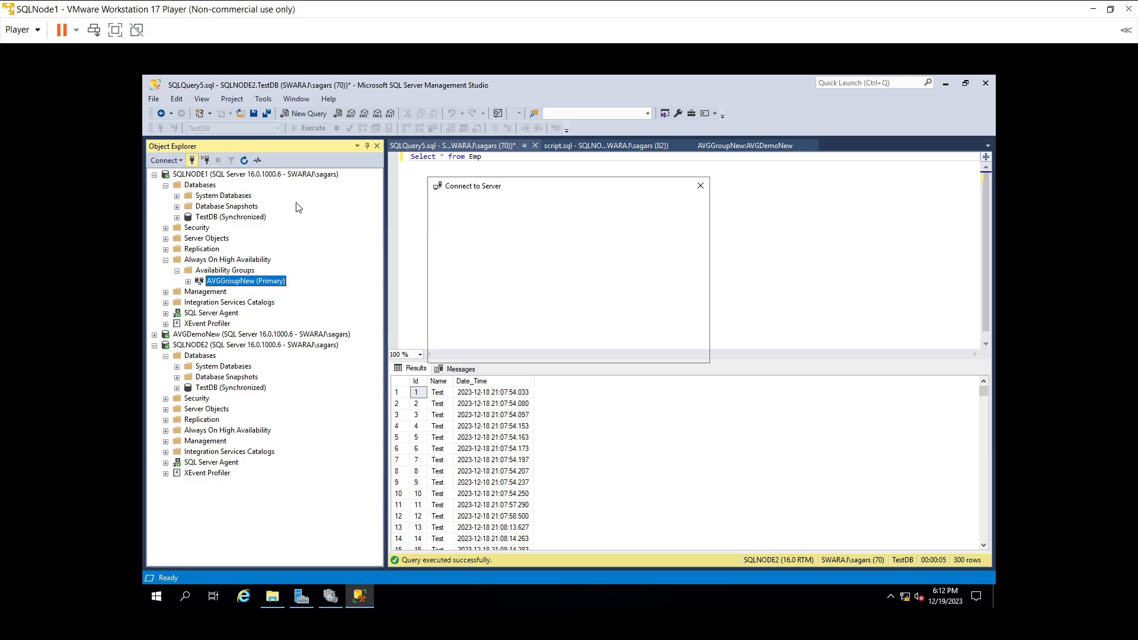
pyautogui.click(583, 263)
pyautogui.press('BackSpace')
pyautogui.write('3')
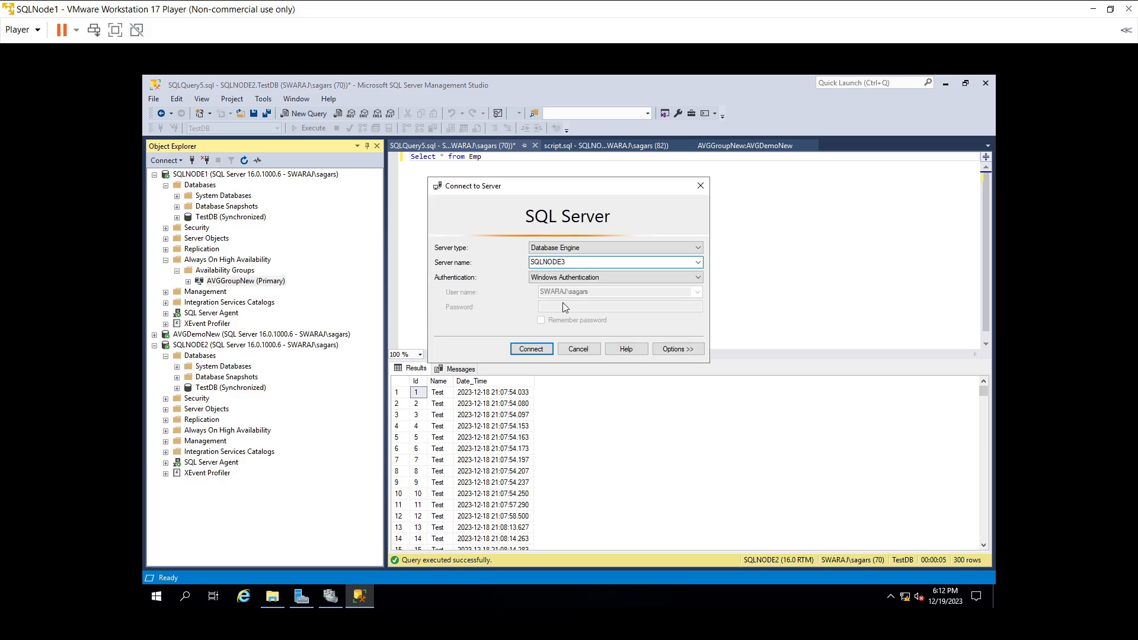
pyautogui.click(536, 348)
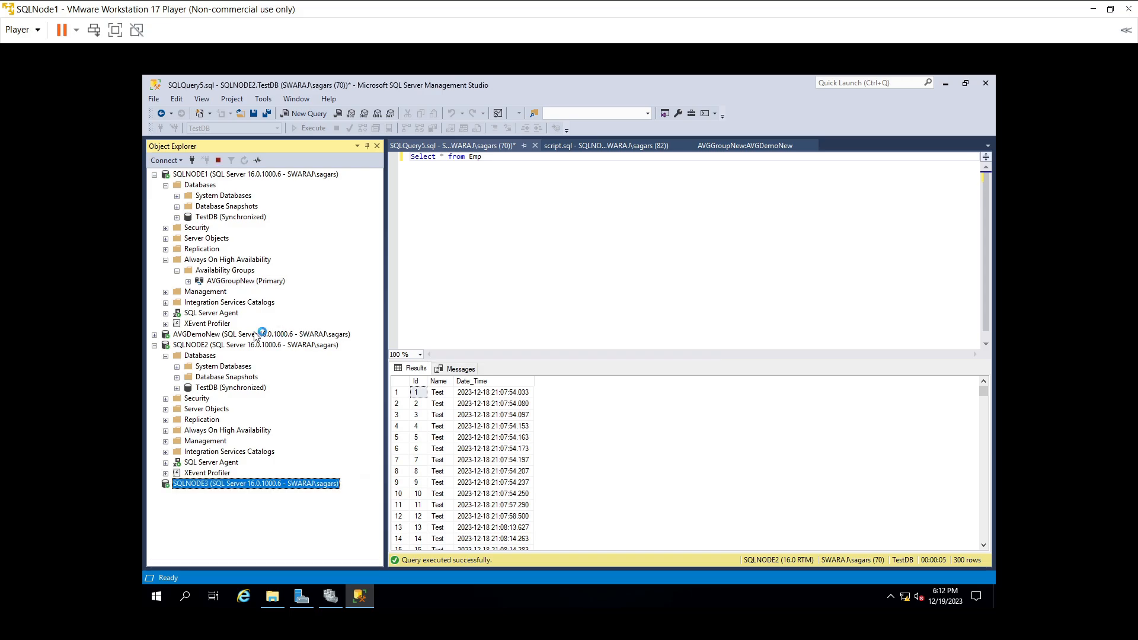
pyautogui.click(154, 346)
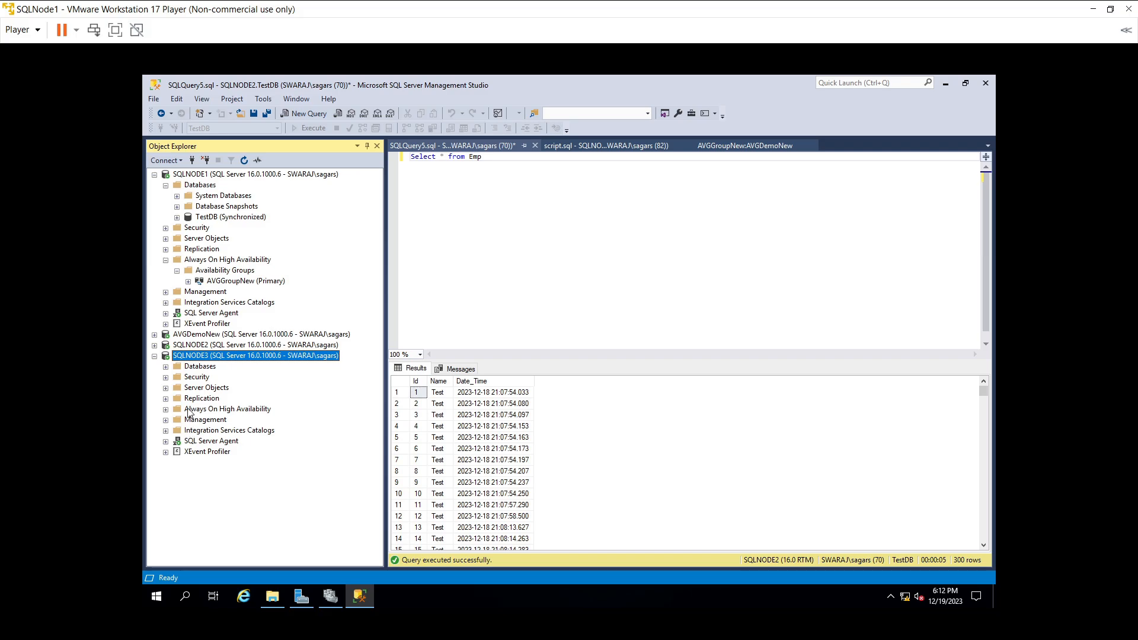
pyautogui.click(166, 367)
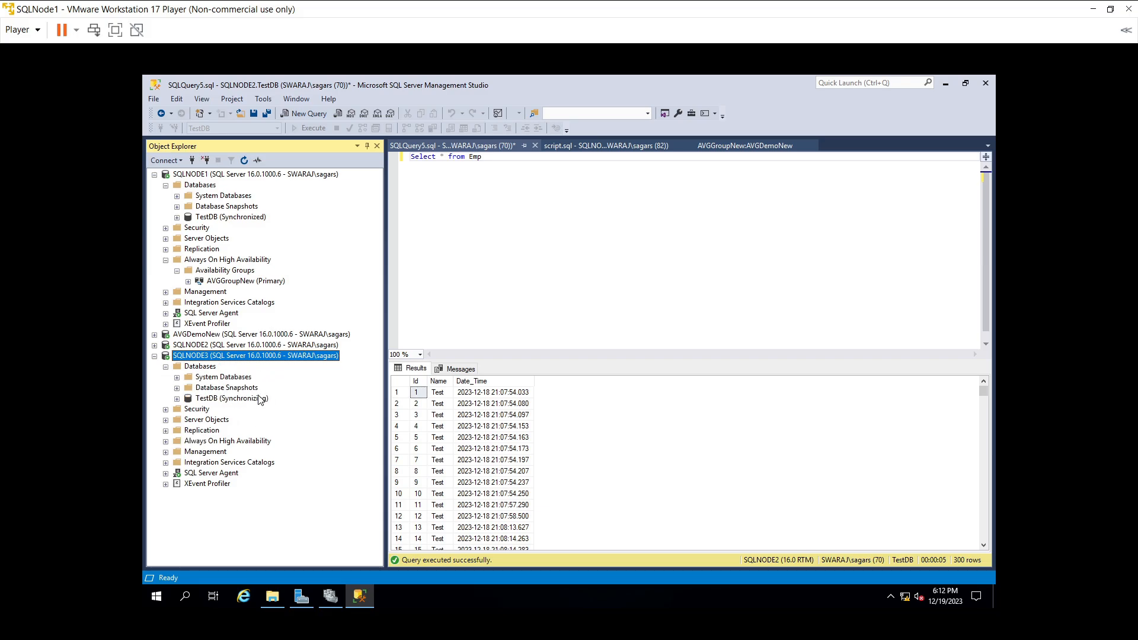
# - Try to open a new query on SQLNODE3's TestDB, and paste Select * from Emp into it
pyautogui.click(254, 398)
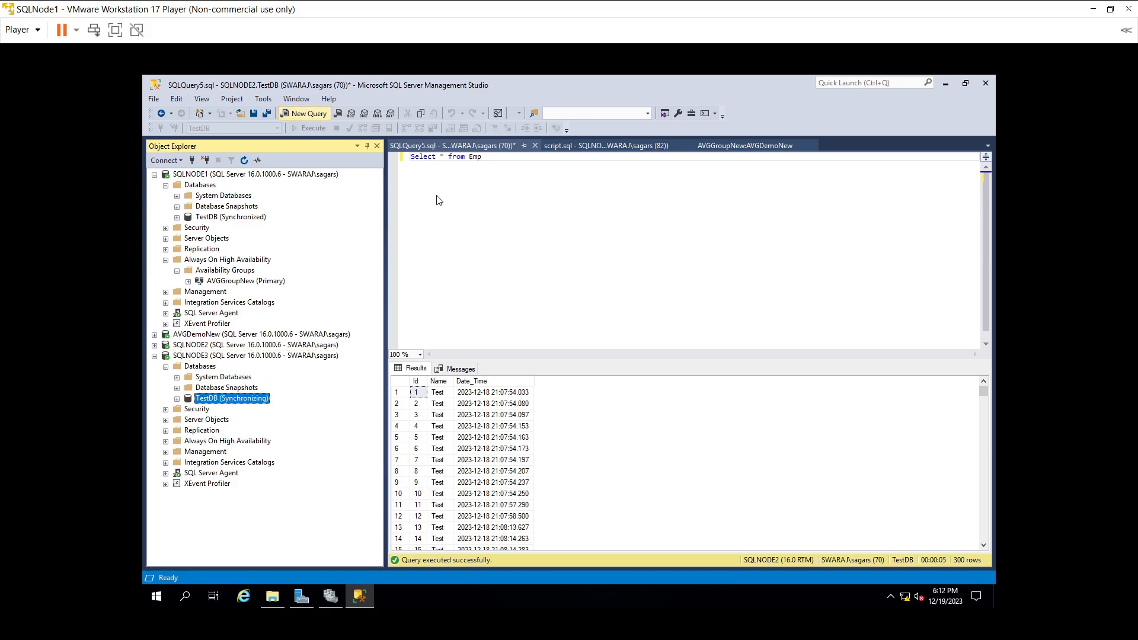
pyautogui.click(511, 258)
pyautogui.hotkey('ctrl', 'n')
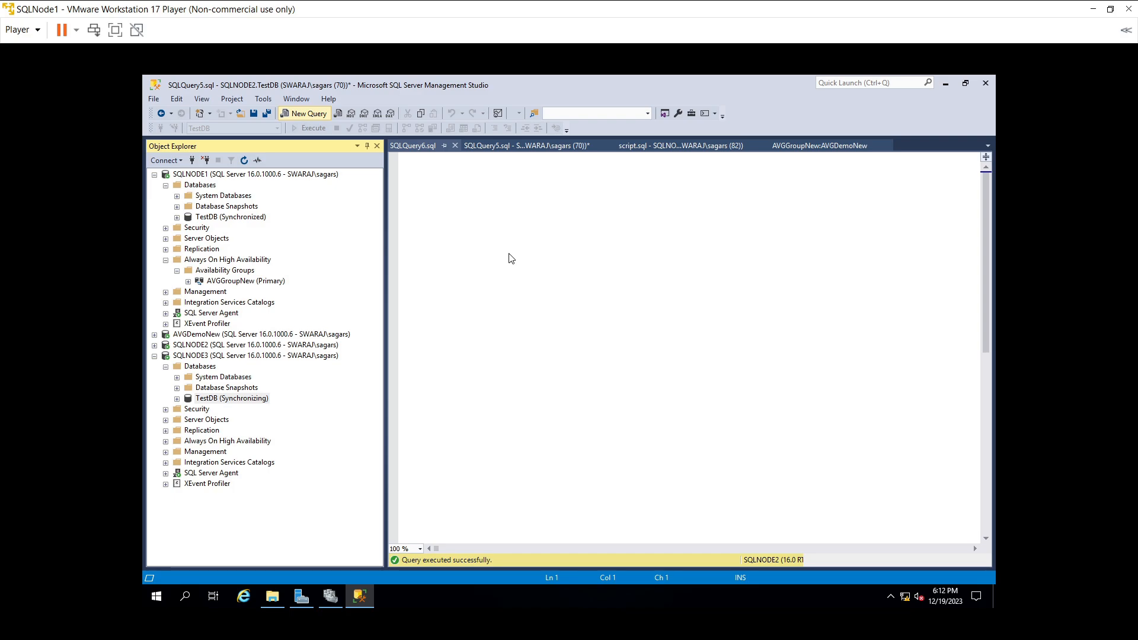
pyautogui.click(510, 253)
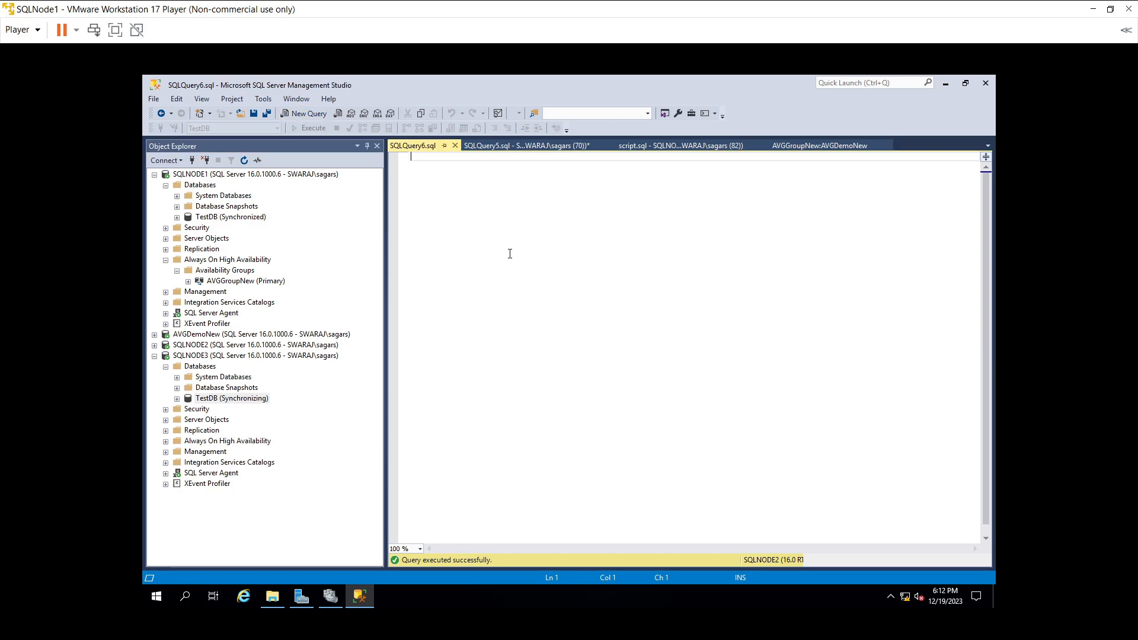
pyautogui.rightClick(510, 254)
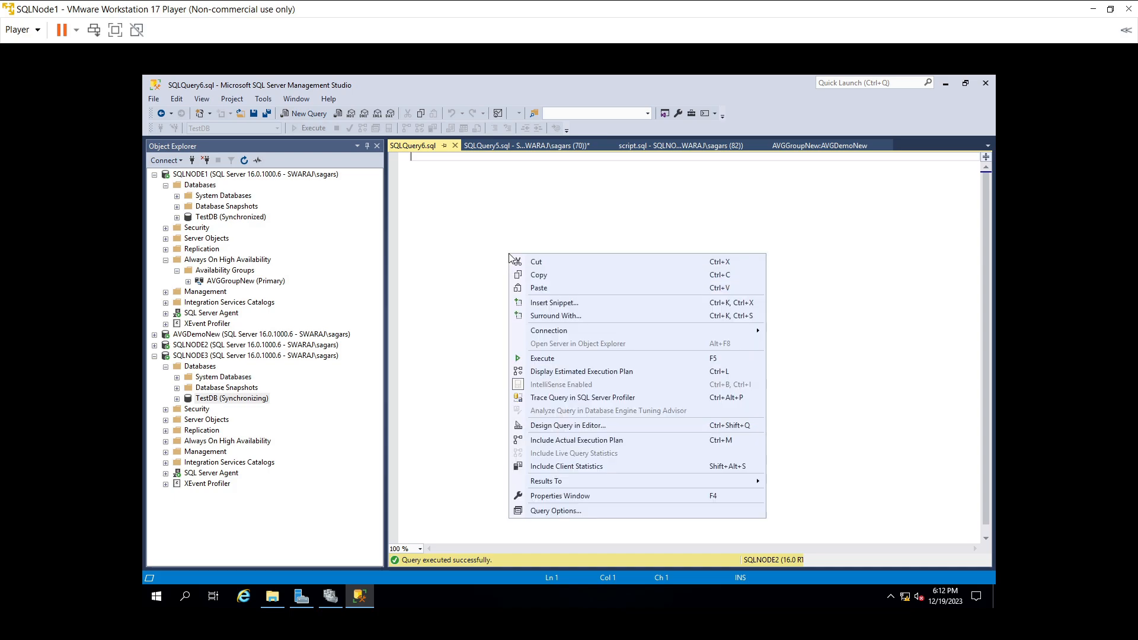
pyautogui.click(553, 290)
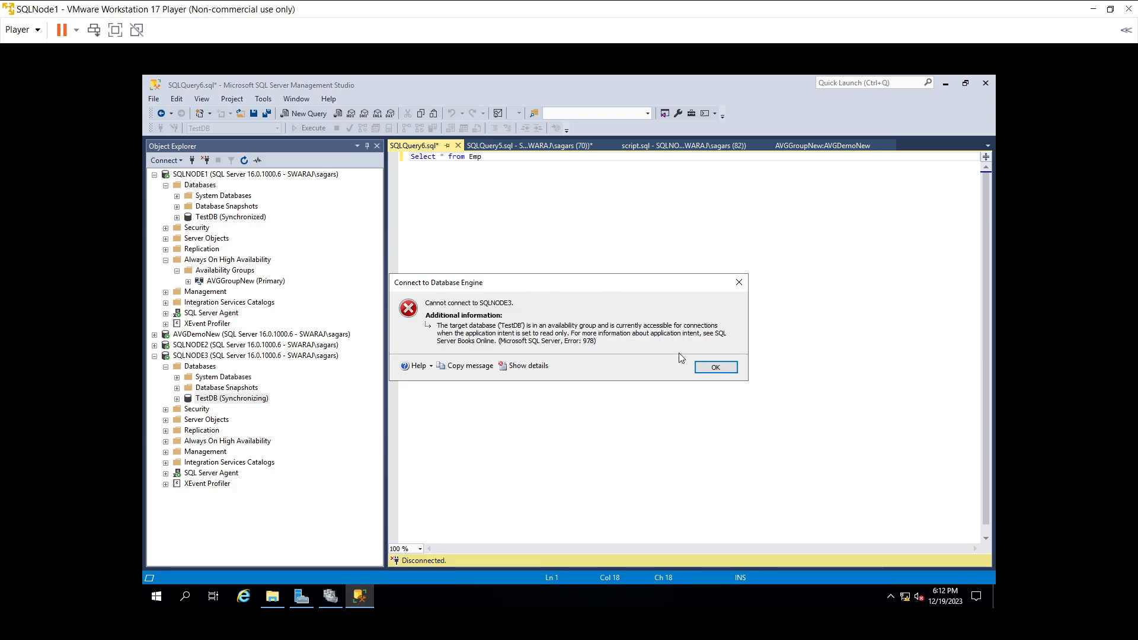
pyautogui.click(711, 368)
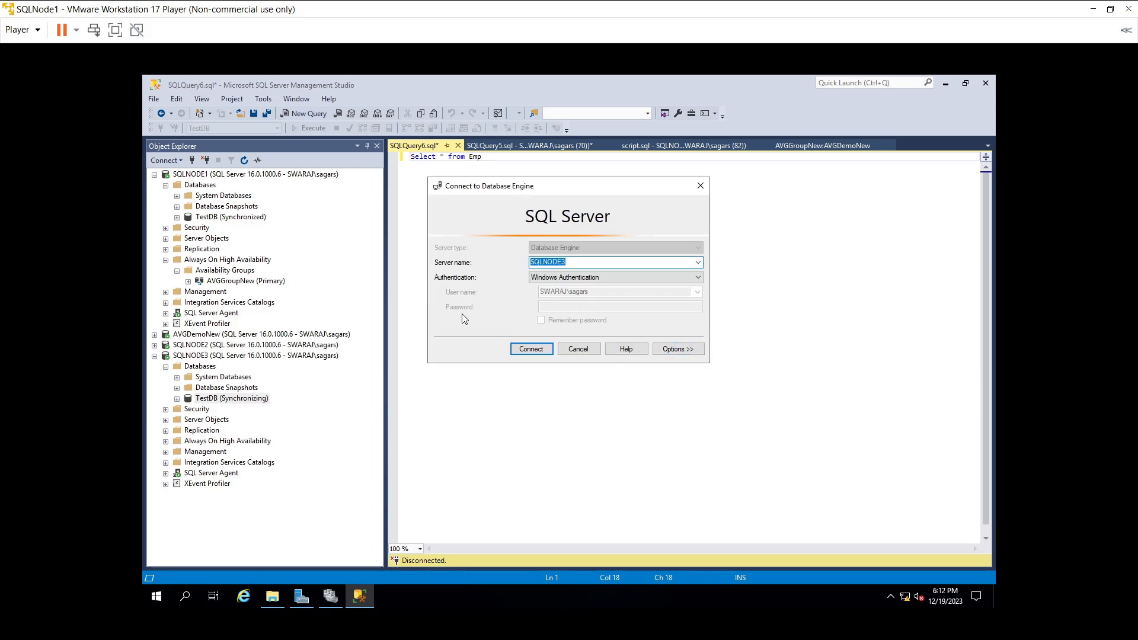
pyautogui.click(580, 350)
# - Set Readable Secondary to Yes for the SQLNode3 replica in the properties of AVGGroupNew, and apply the change
pyautogui.click(276, 281)
pyautogui.rightClick(277, 284)
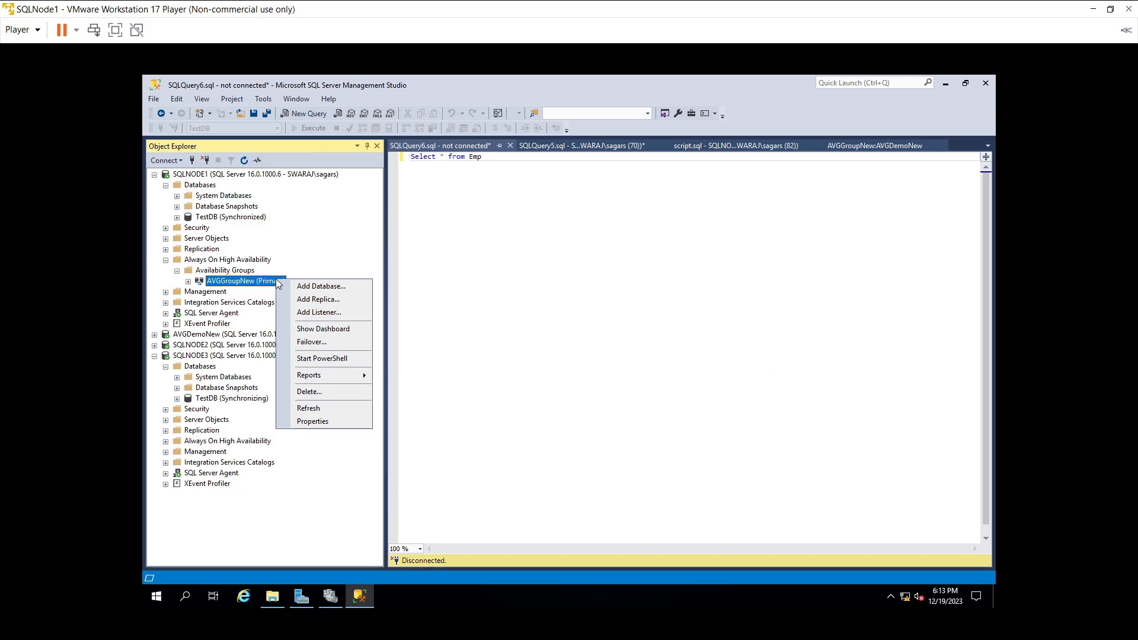
pyautogui.click(330, 420)
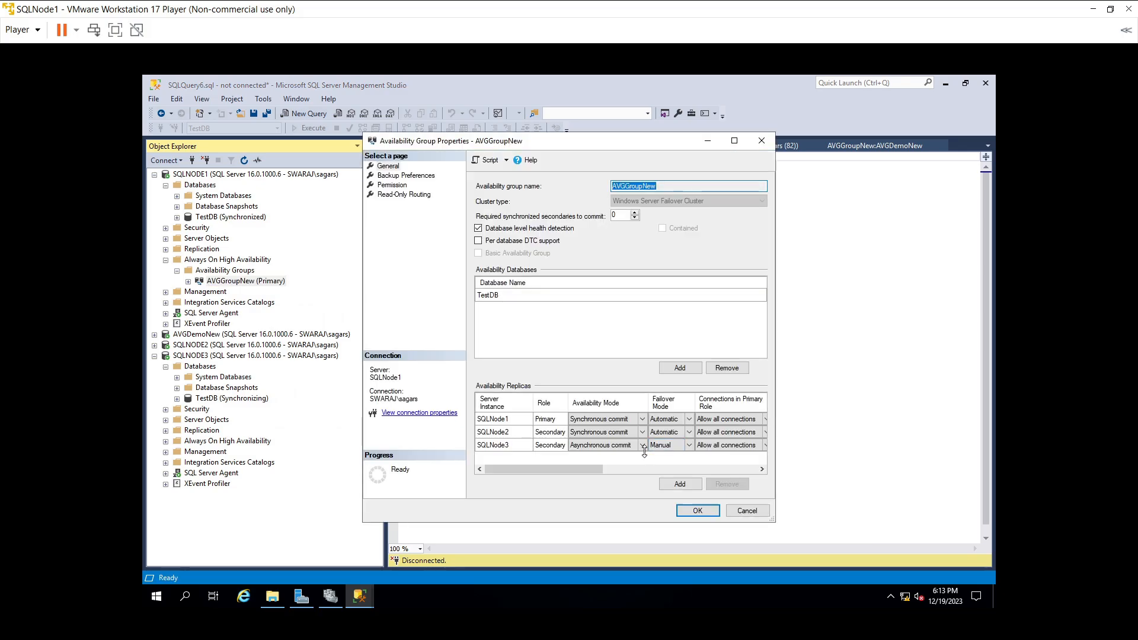
pyautogui.click(628, 471)
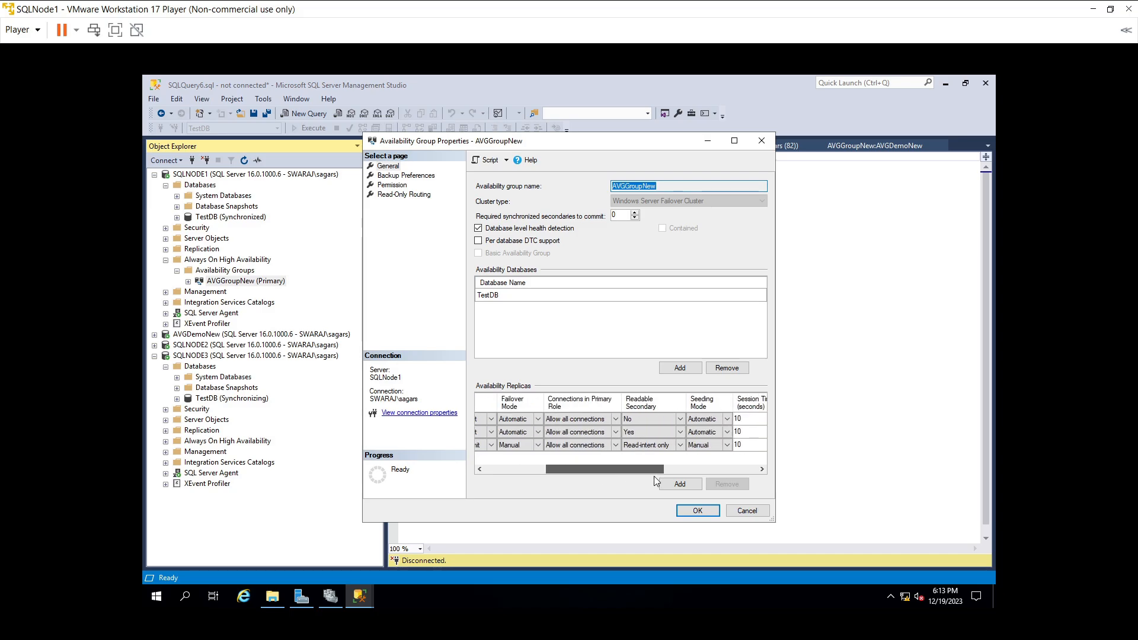
pyautogui.moveTo(654, 476); pyautogui.dragTo(657, 442)
pyautogui.click(658, 445)
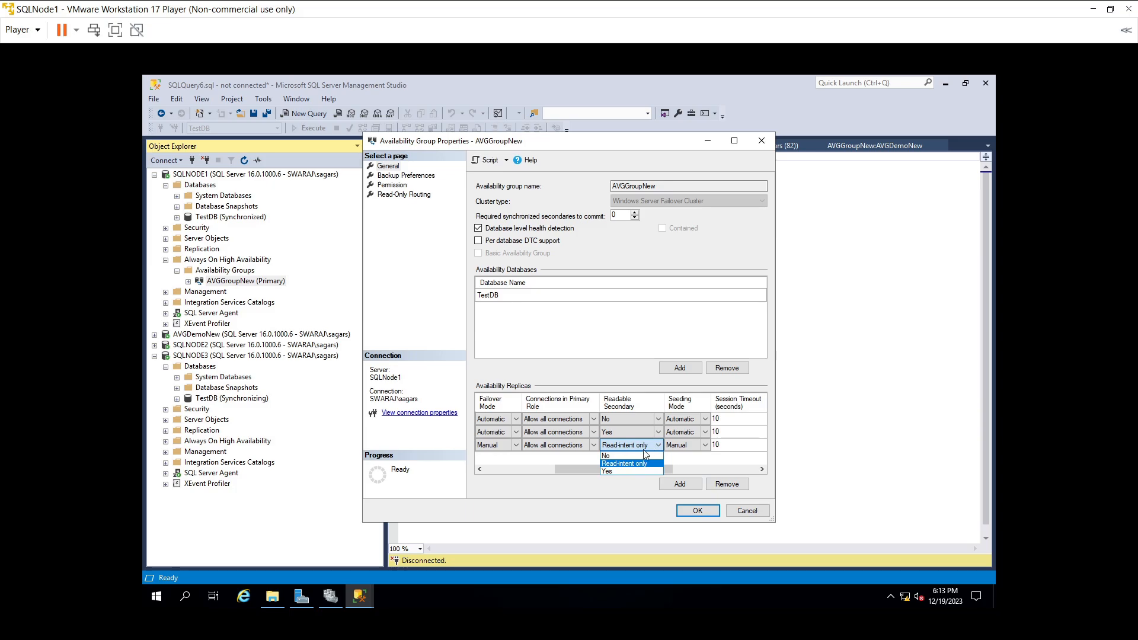
pyautogui.click(619, 472)
pyautogui.moveTo(625, 467); pyautogui.dragTo(745, 474)
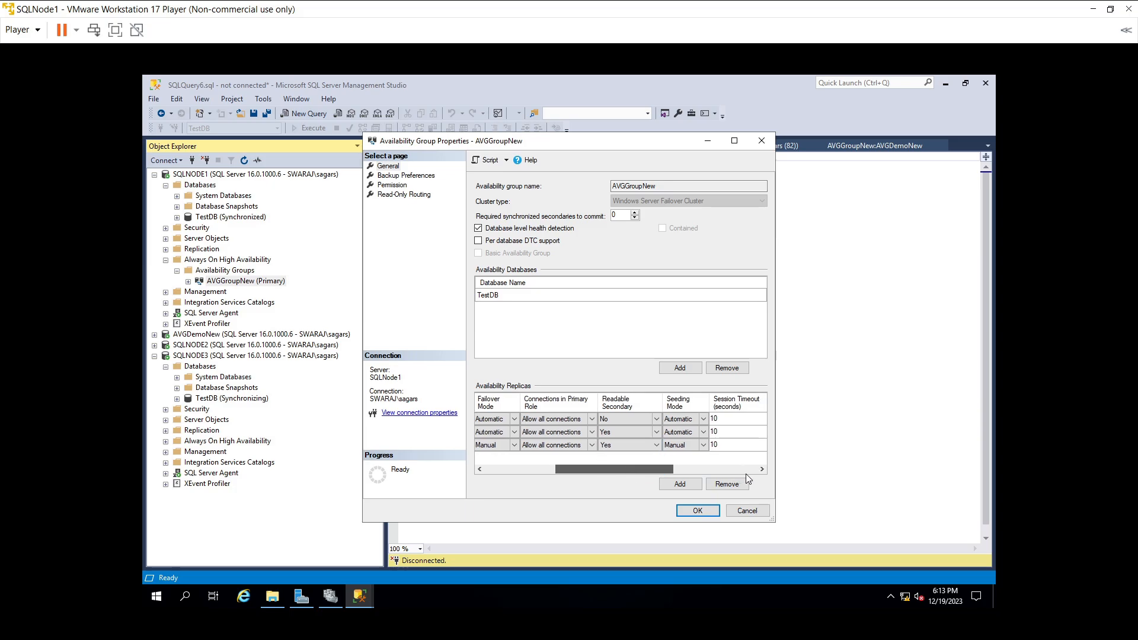
pyautogui.click(693, 510)
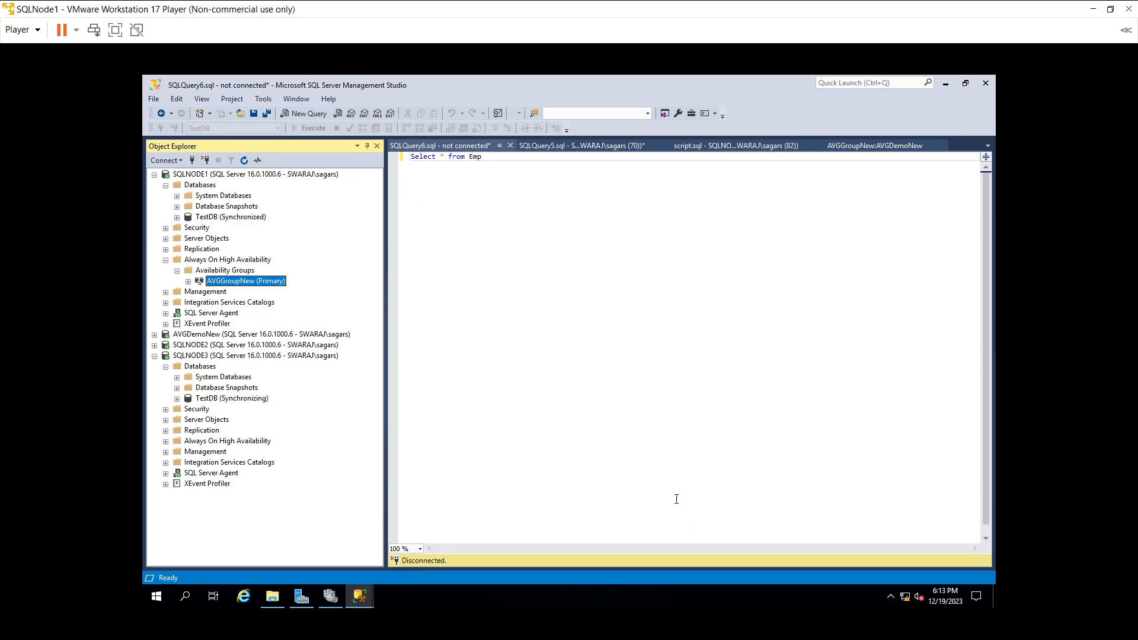
# - Connect SQLQuery6 to SQLNODE3, switch it to TestDB, and run Select * from Emp to check the rows
pyautogui.click(477, 173)
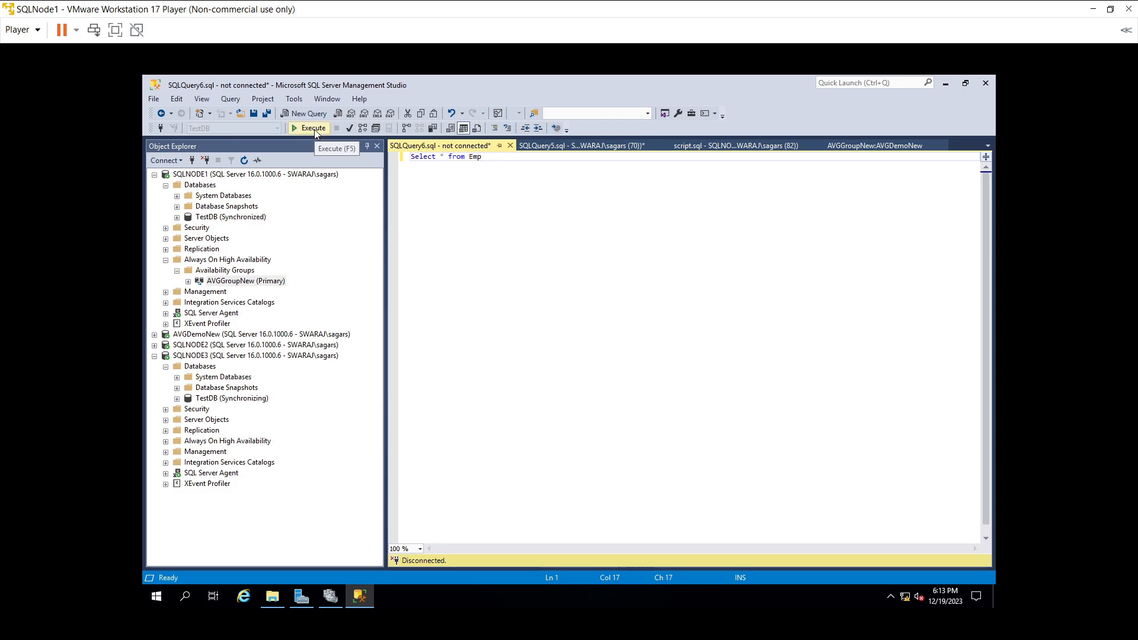
pyautogui.click(314, 129)
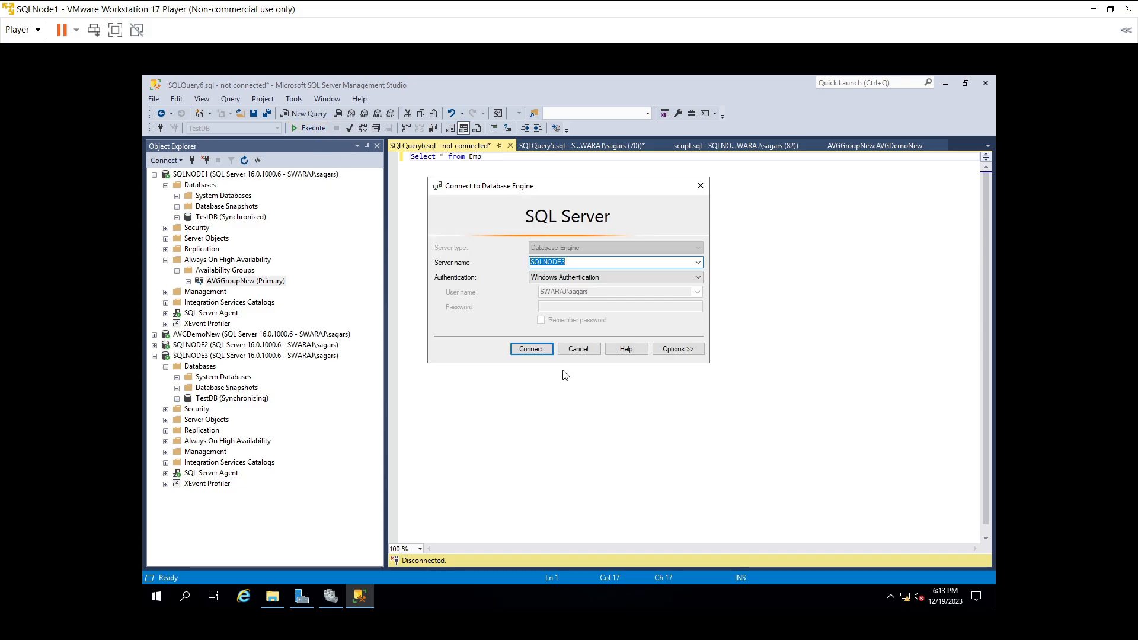
pyautogui.click(531, 350)
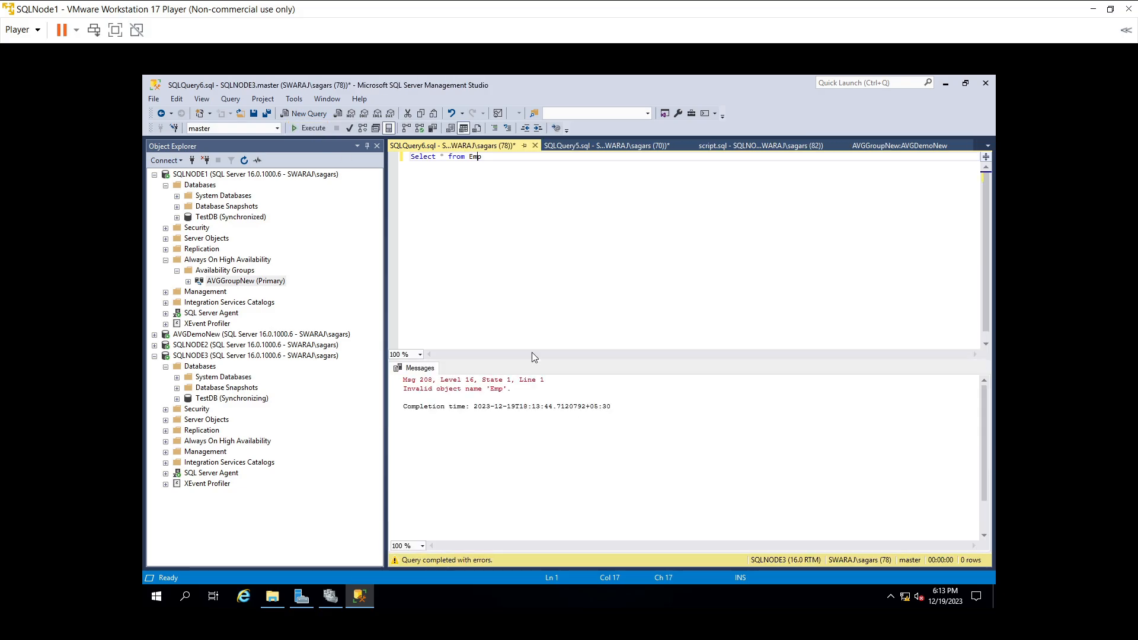
pyautogui.click(278, 129)
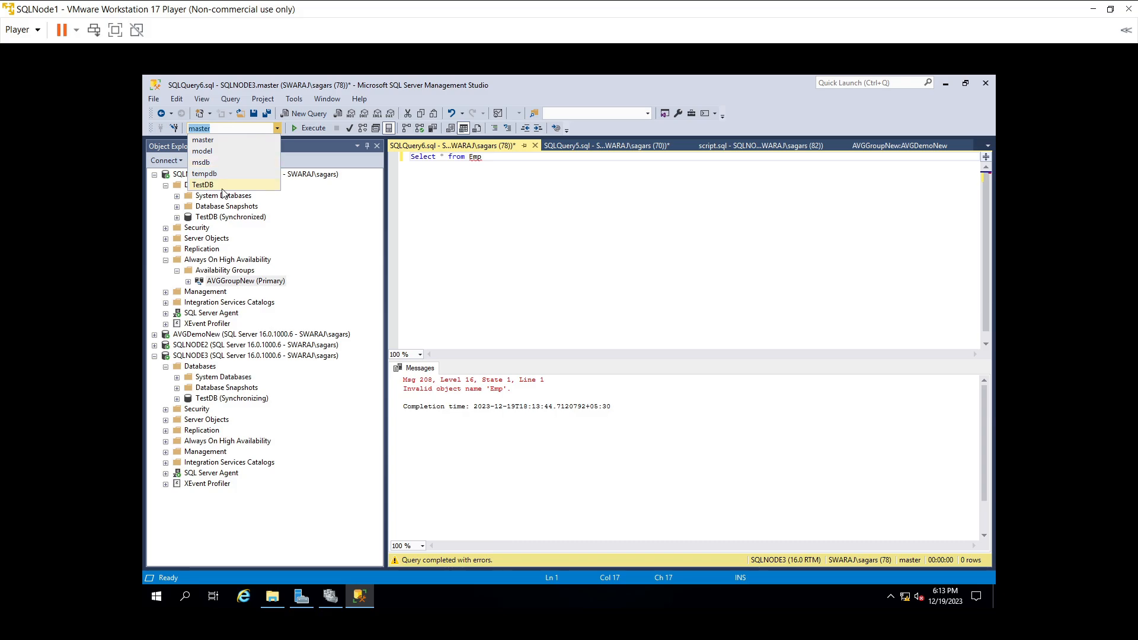
pyautogui.click(222, 187)
pyautogui.click(313, 131)
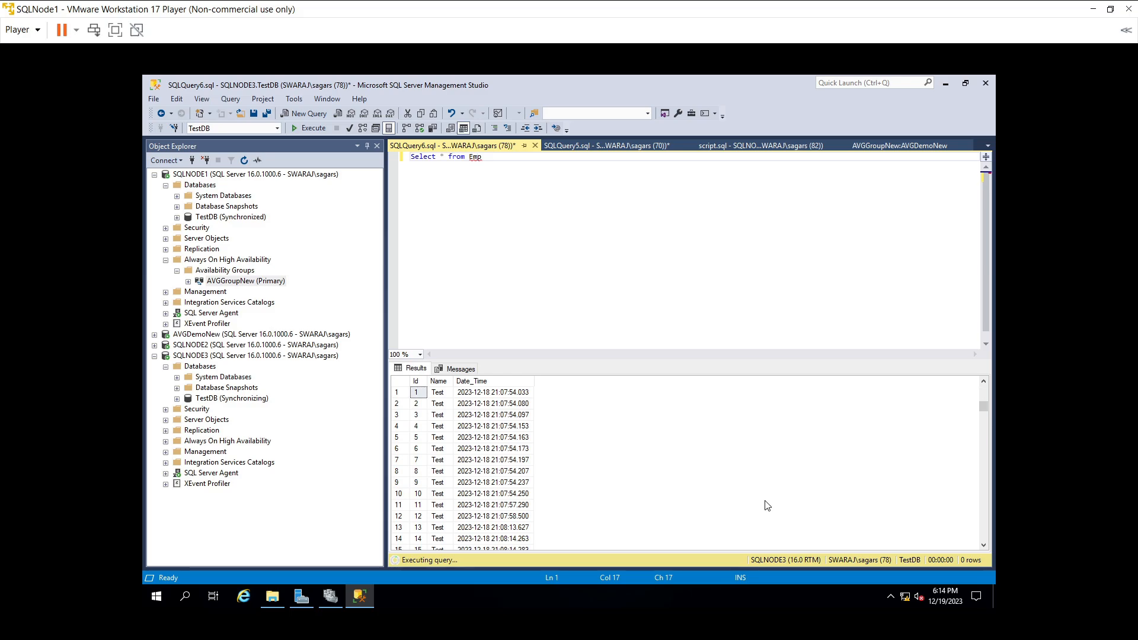
pyautogui.scroll(-15, 744, 503)
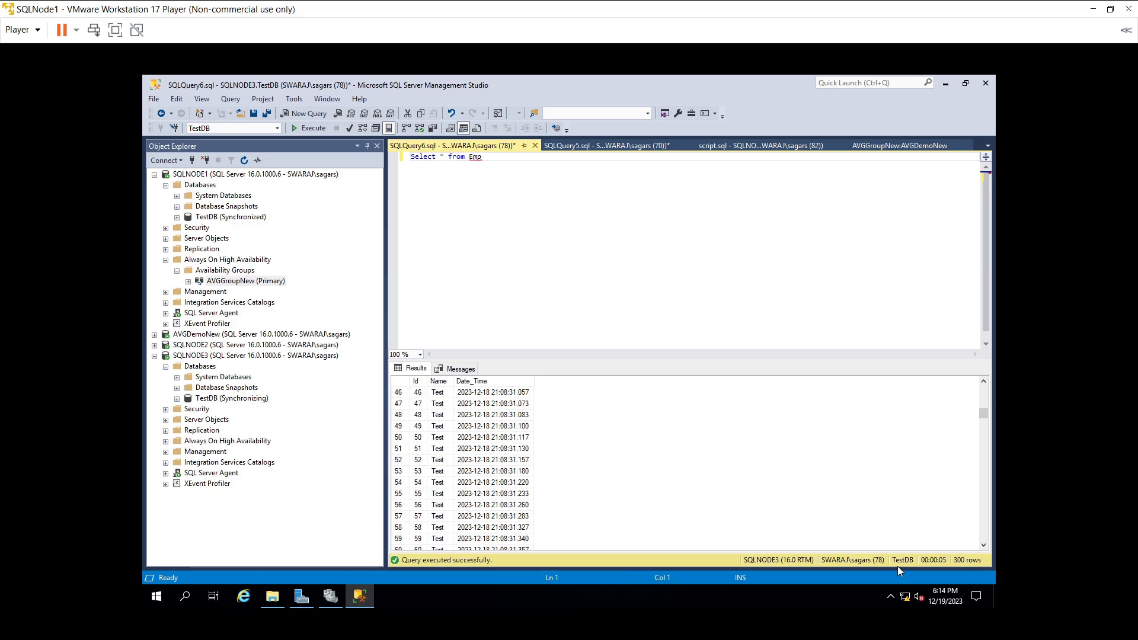
# - Compare the Emp results from SQLNODE2 and SQLNODE1, and examine replica health on the AVGGroupNew dashboard
pyautogui.click(587, 146)
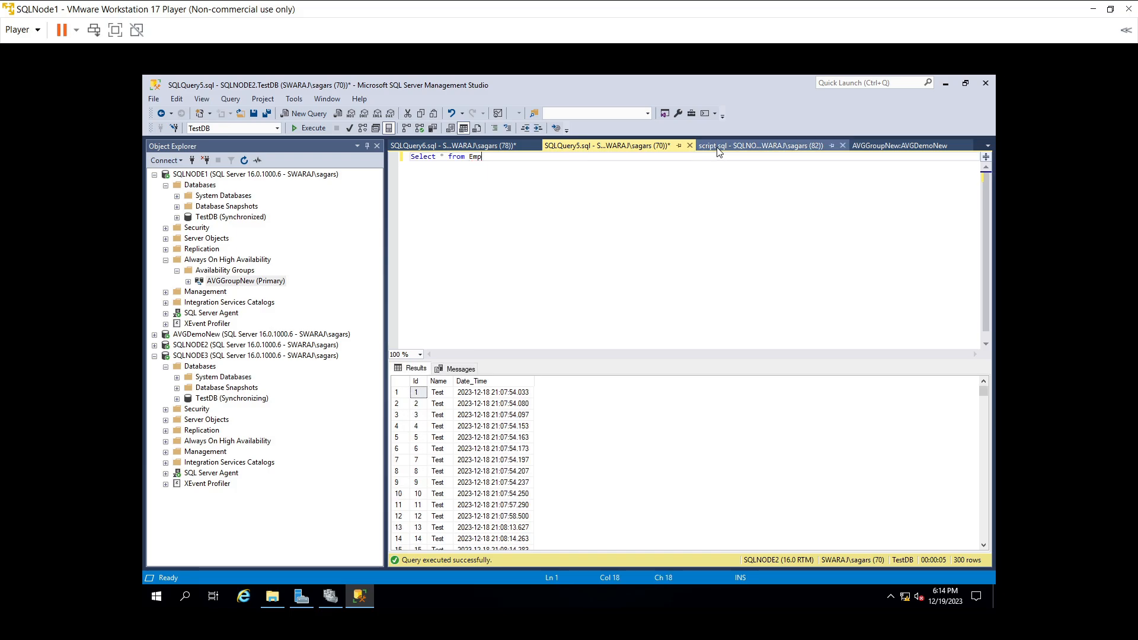
pyautogui.click(718, 147)
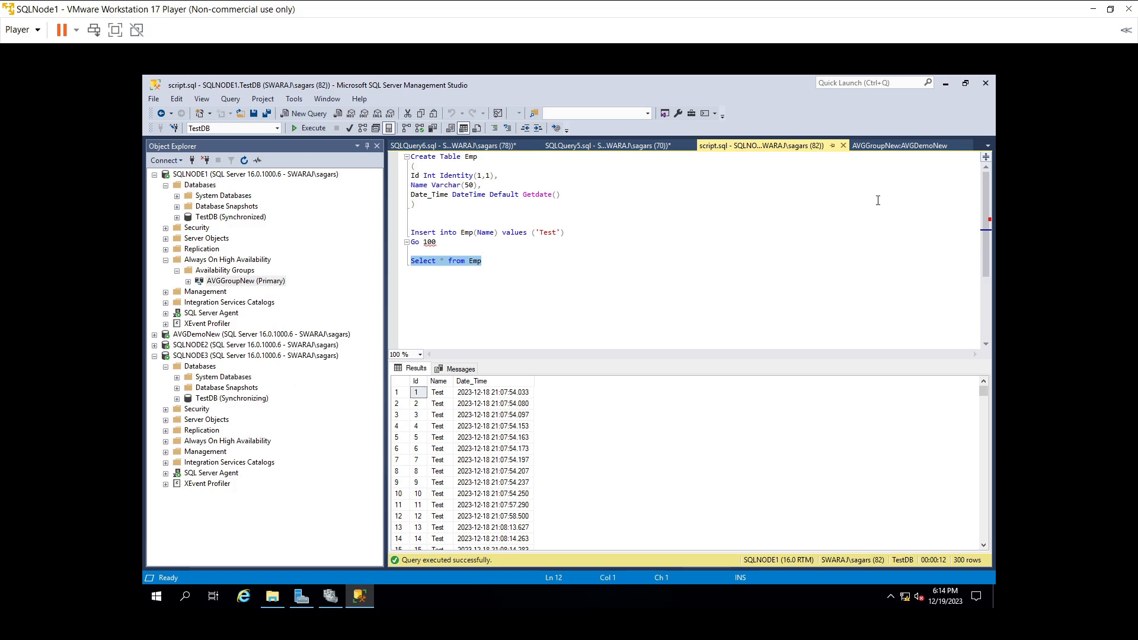
pyautogui.click(888, 146)
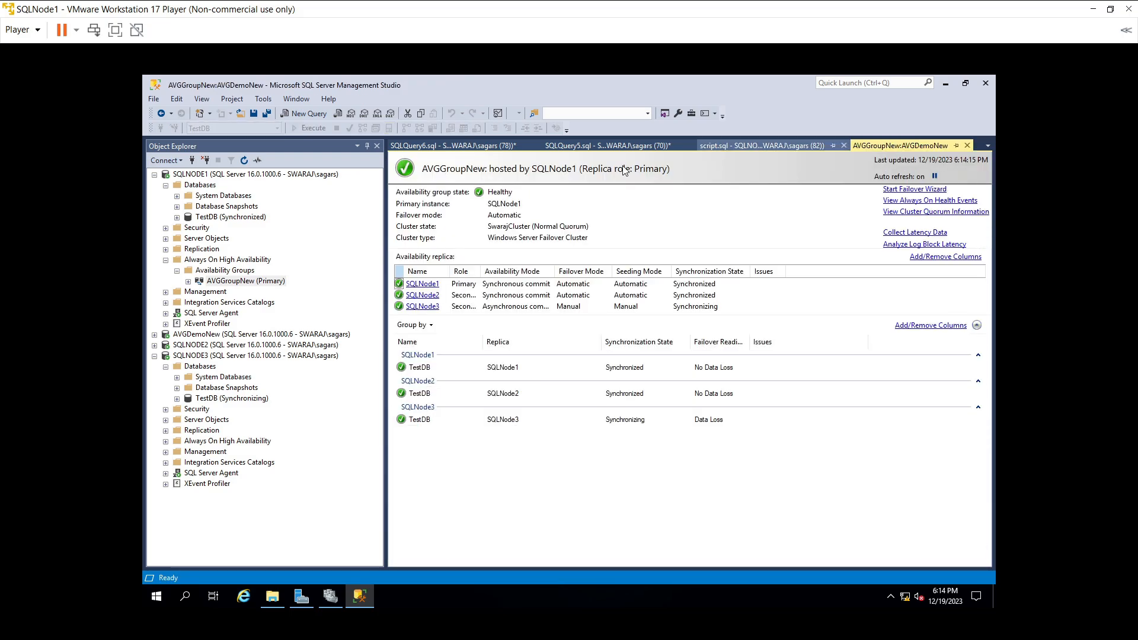
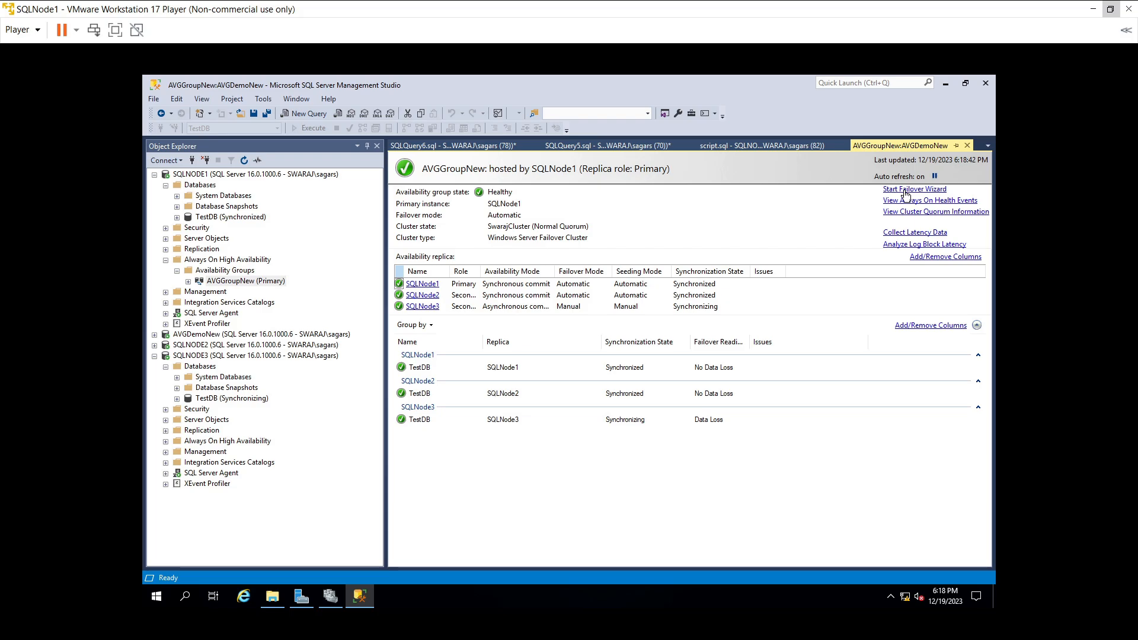
# - Start a planned failover of AVGGroupNew from its dashboard and choose SQLNode2 as the new primary replica
pyautogui.click(904, 190)
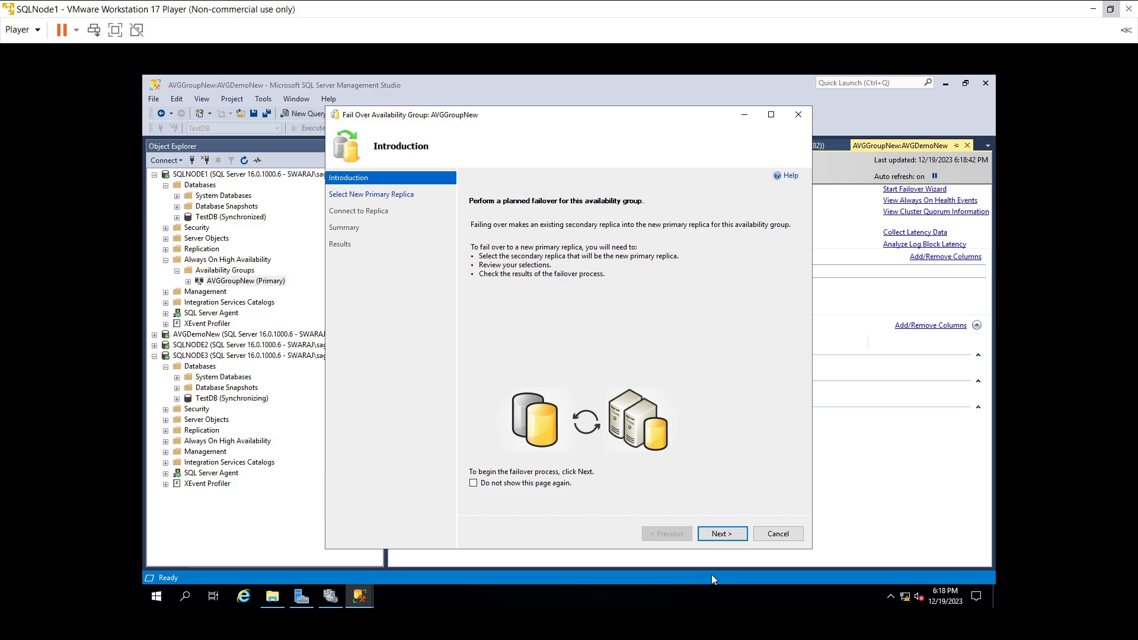
pyautogui.click(721, 531)
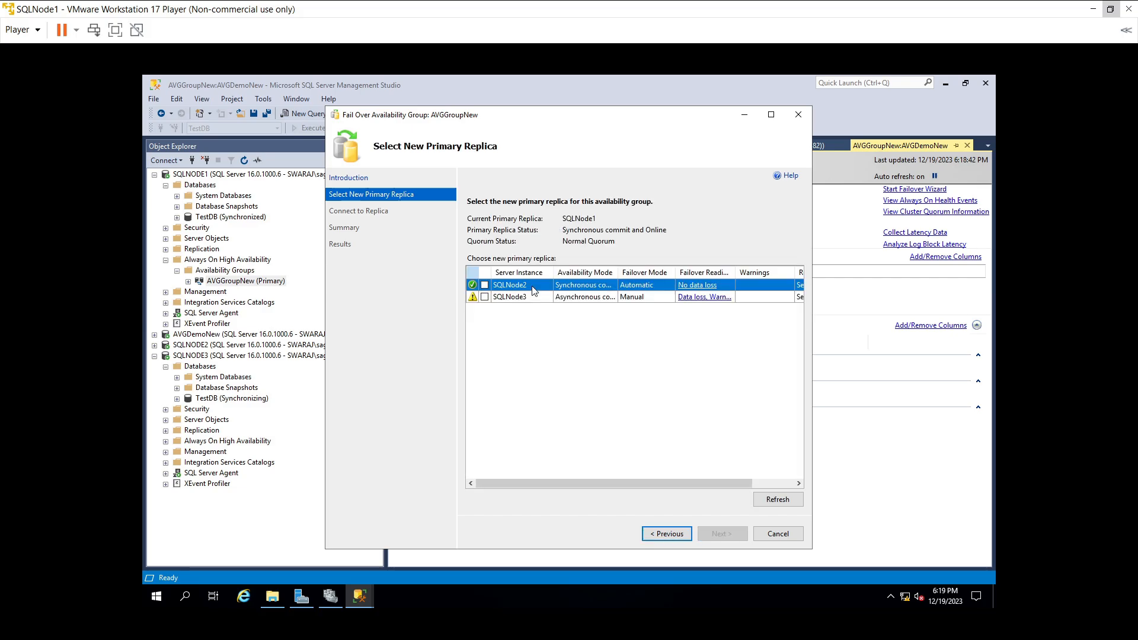
pyautogui.click(485, 286)
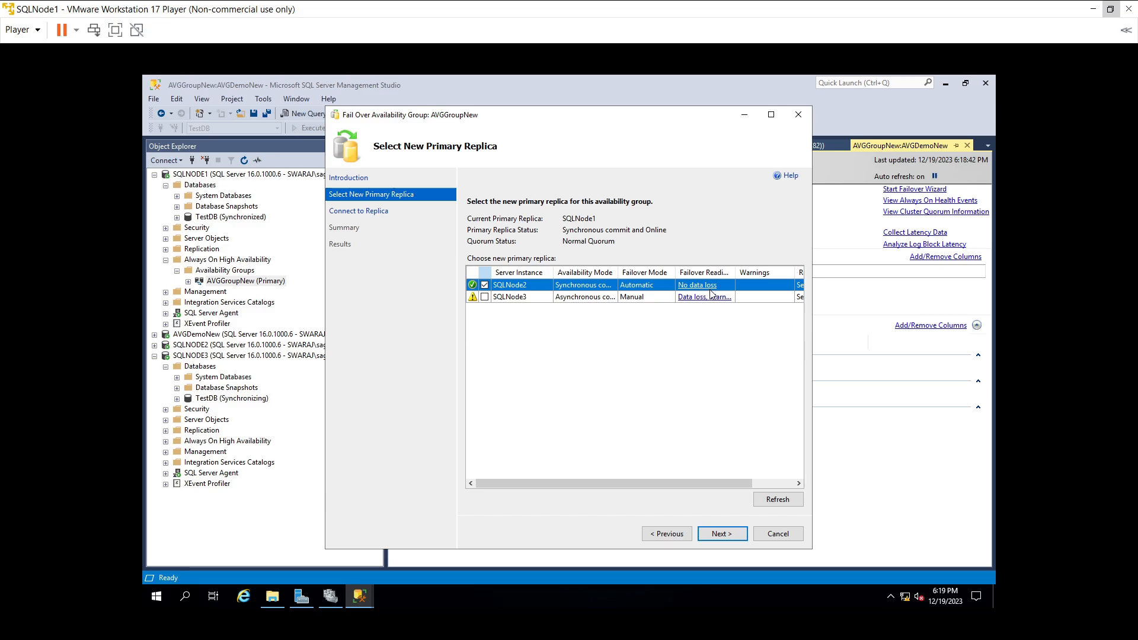
pyautogui.click(715, 533)
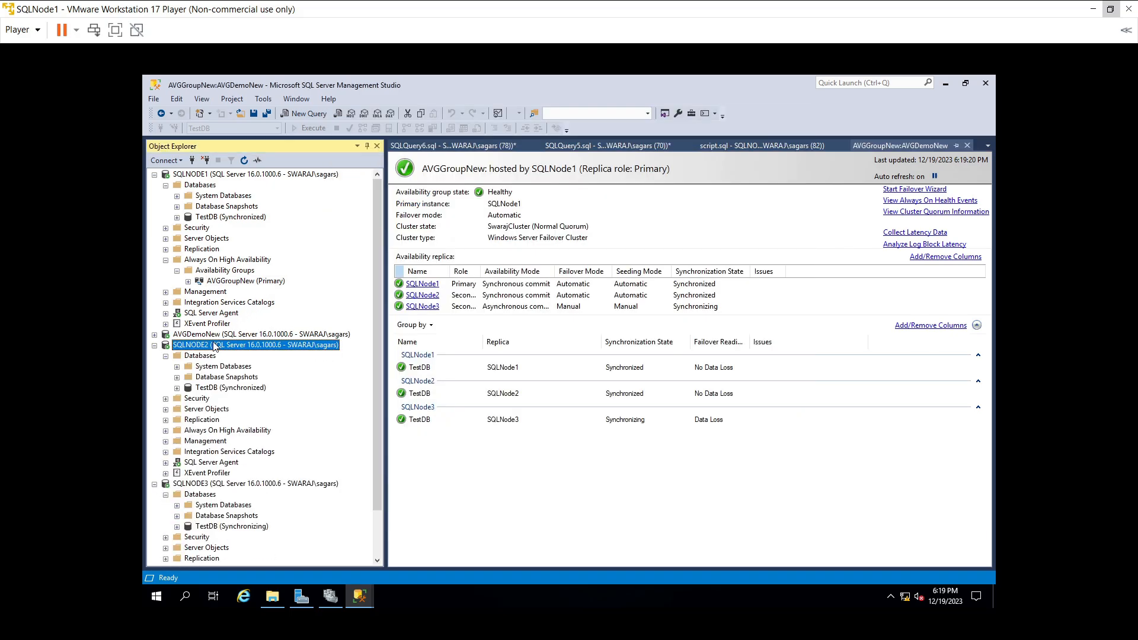
# - Check AVGGroupNew's role in the availability groups of SQLNODE2, and return to the failover wizard
pyautogui.click(244, 430)
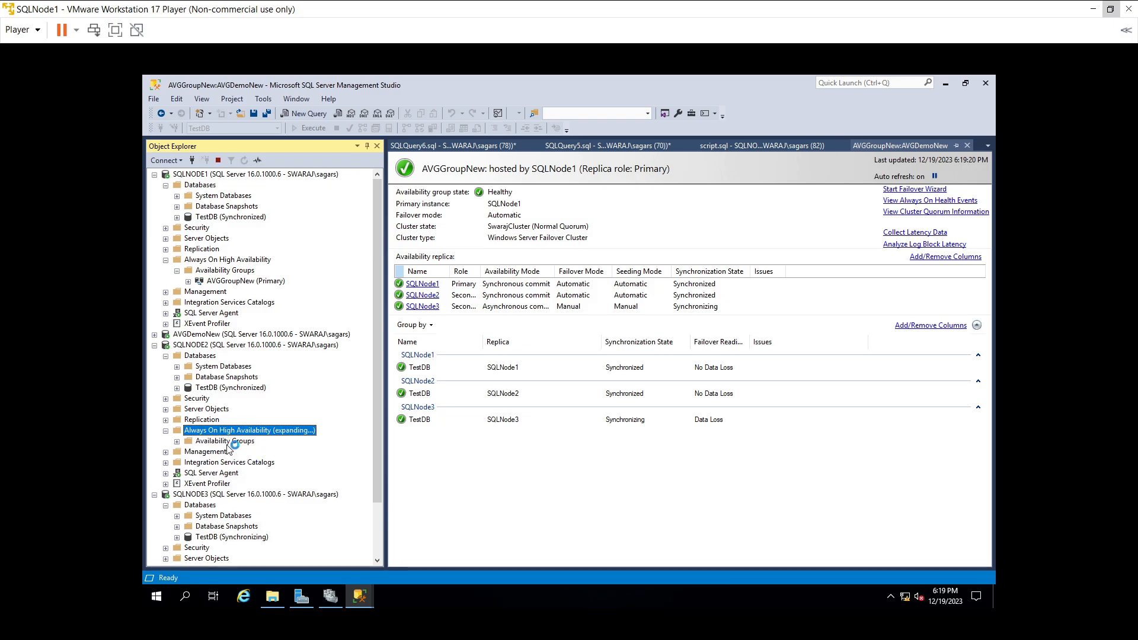
pyautogui.doubleClick(236, 443)
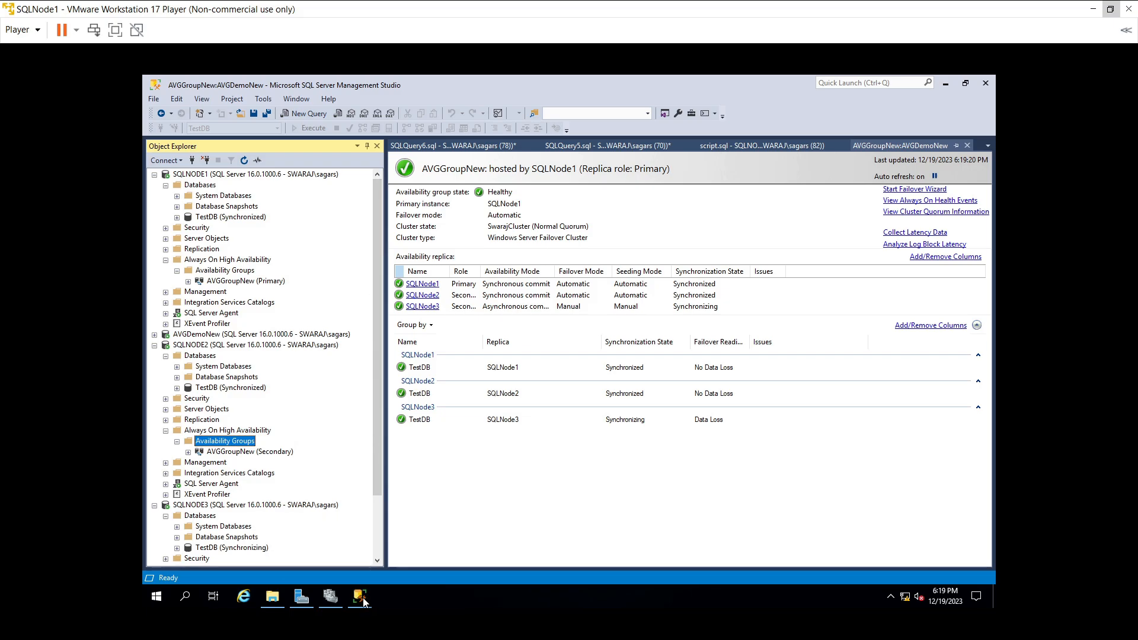
pyautogui.moveTo(358, 600)
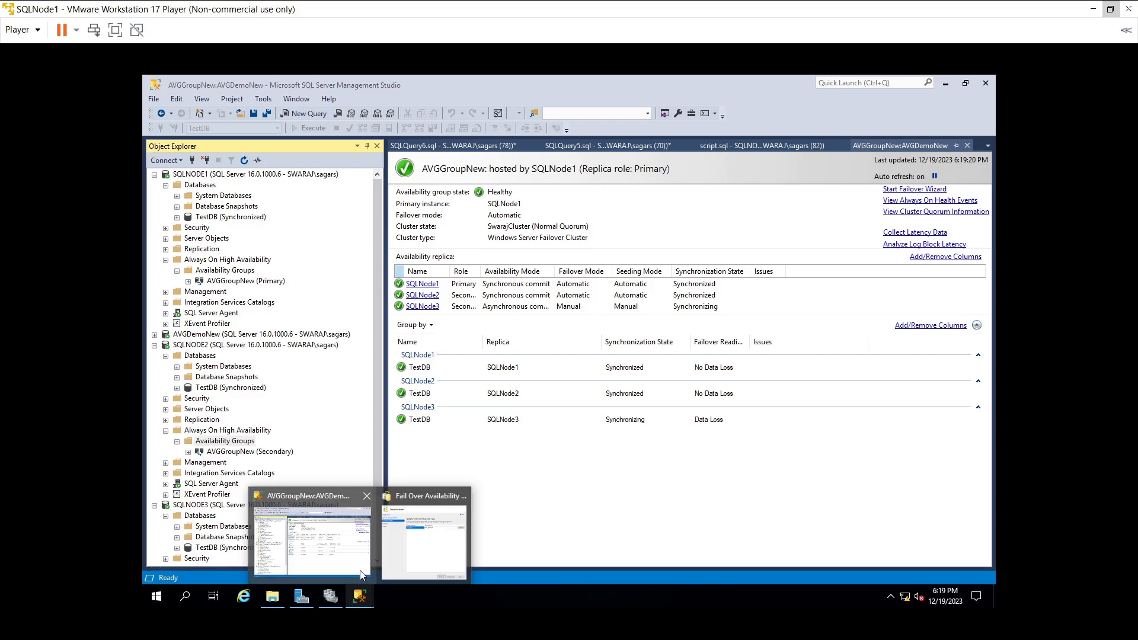
pyautogui.click(449, 535)
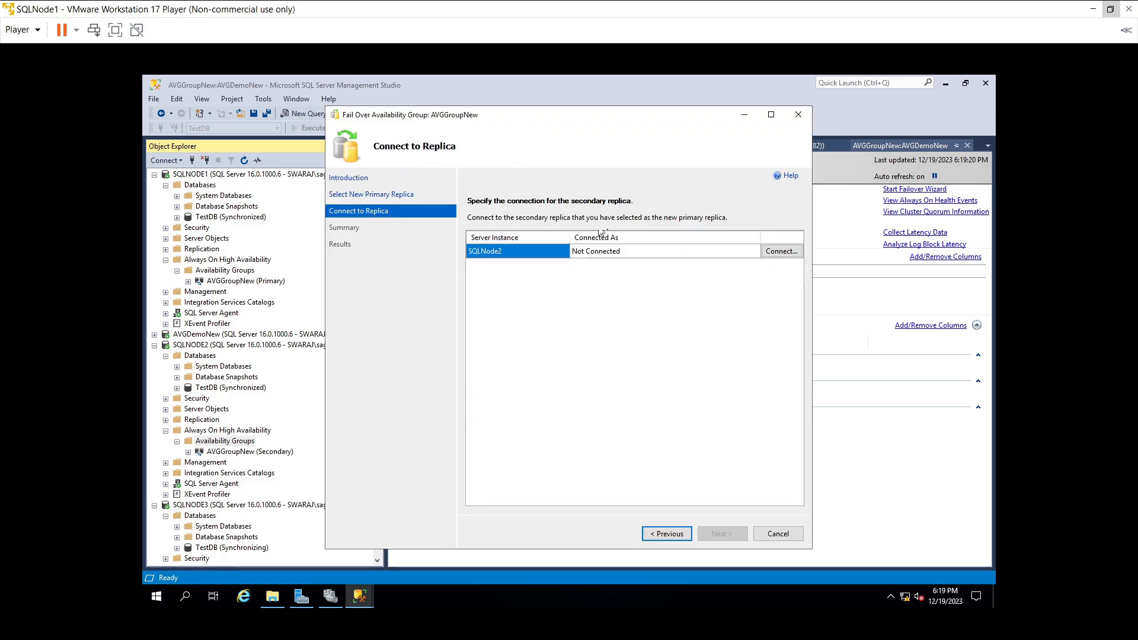
# - Connect to replica SQLNode2 with Windows Authentication, and complete the failover of AVGGroupNew
pyautogui.click(773, 254)
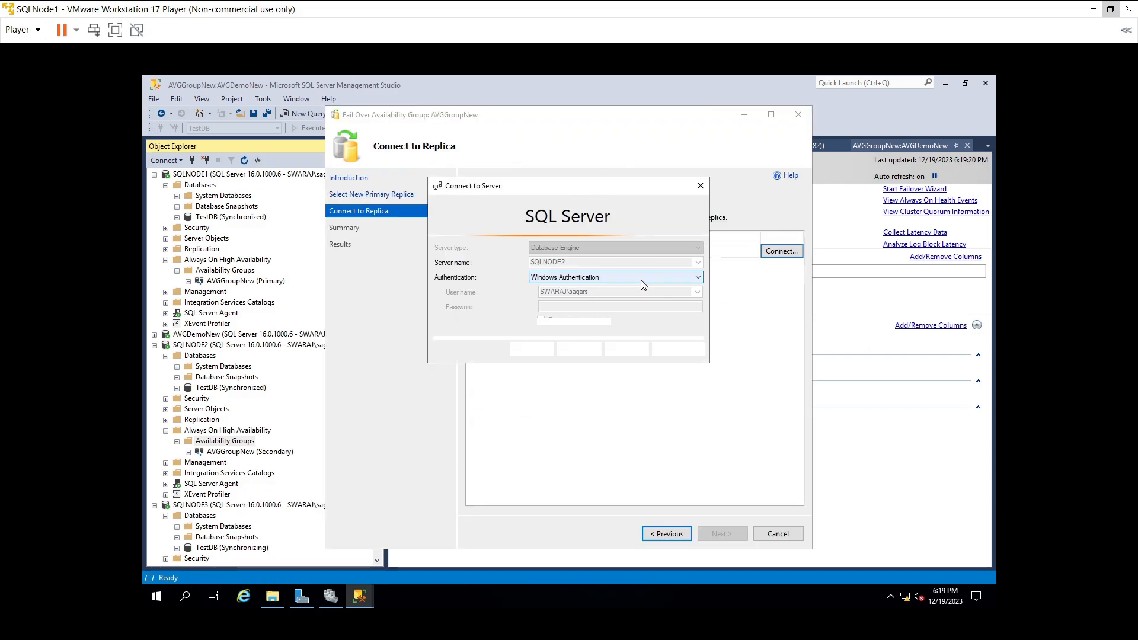
pyautogui.click(541, 346)
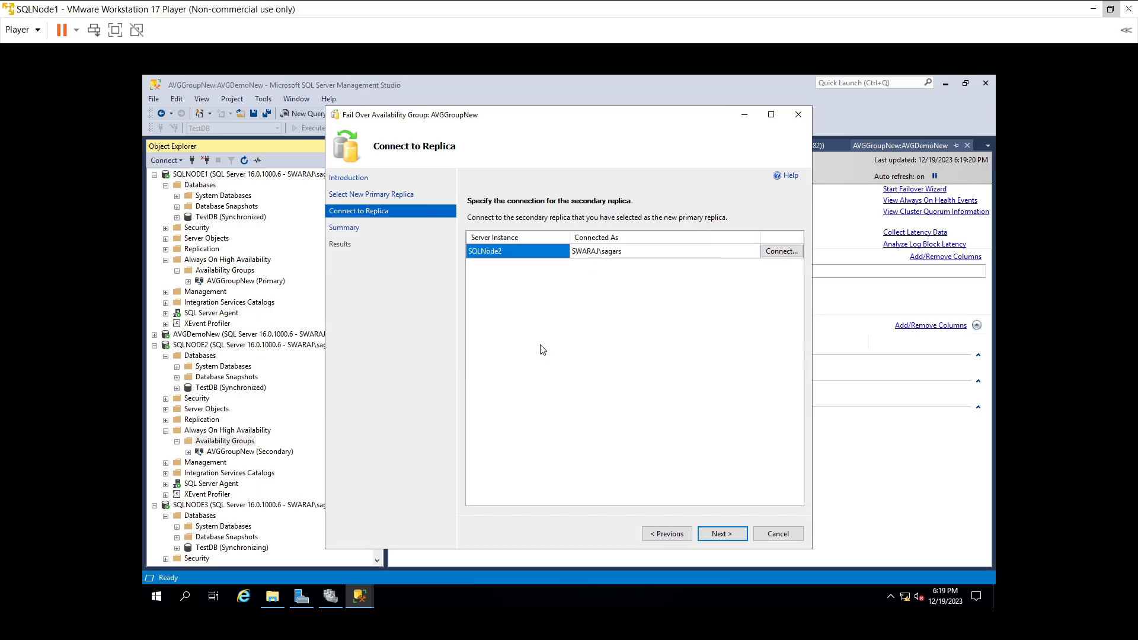
pyautogui.click(724, 533)
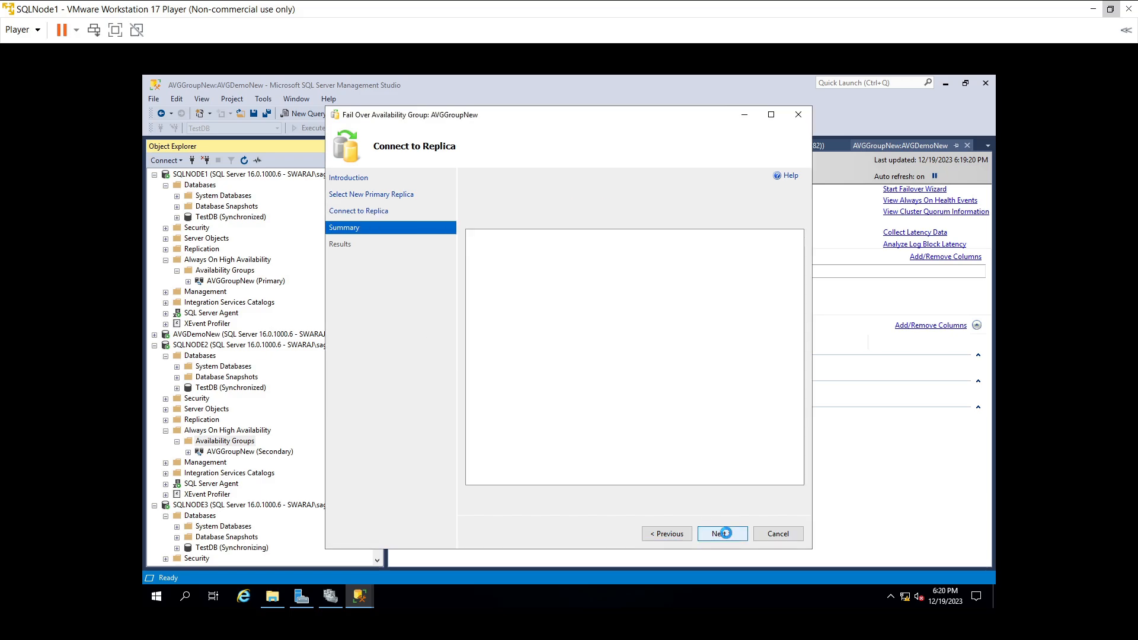
pyautogui.click(722, 534)
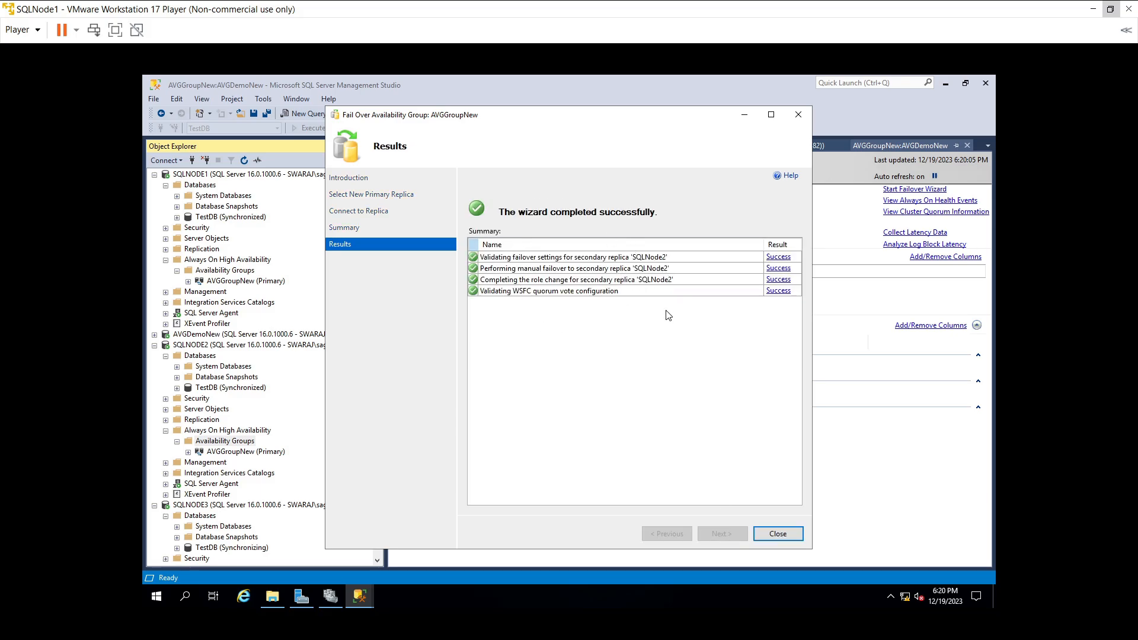
pyautogui.click(778, 534)
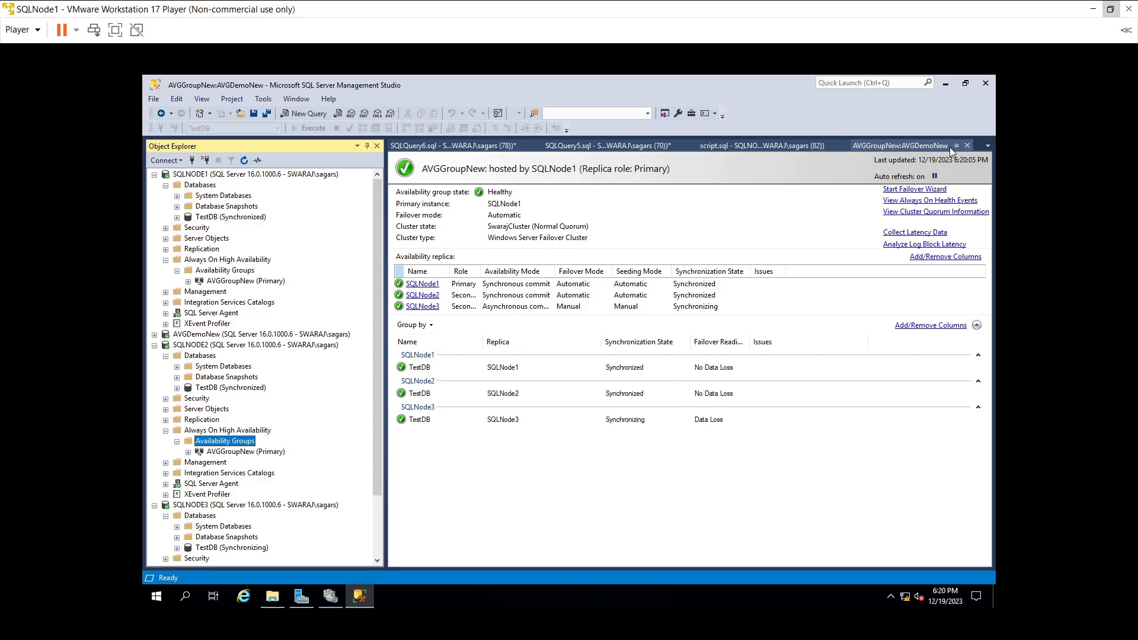
# - Close the AVGGroupNew dashboard, and check the group's role under SQLNODE2 in the server tree
pyautogui.click(967, 146)
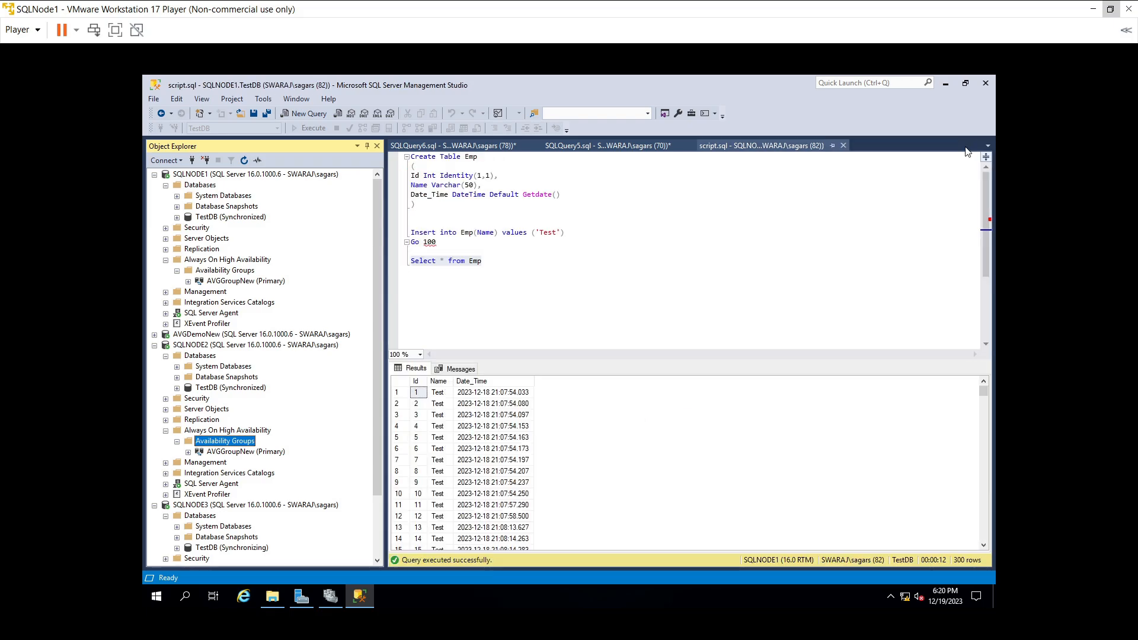
pyautogui.click(157, 349)
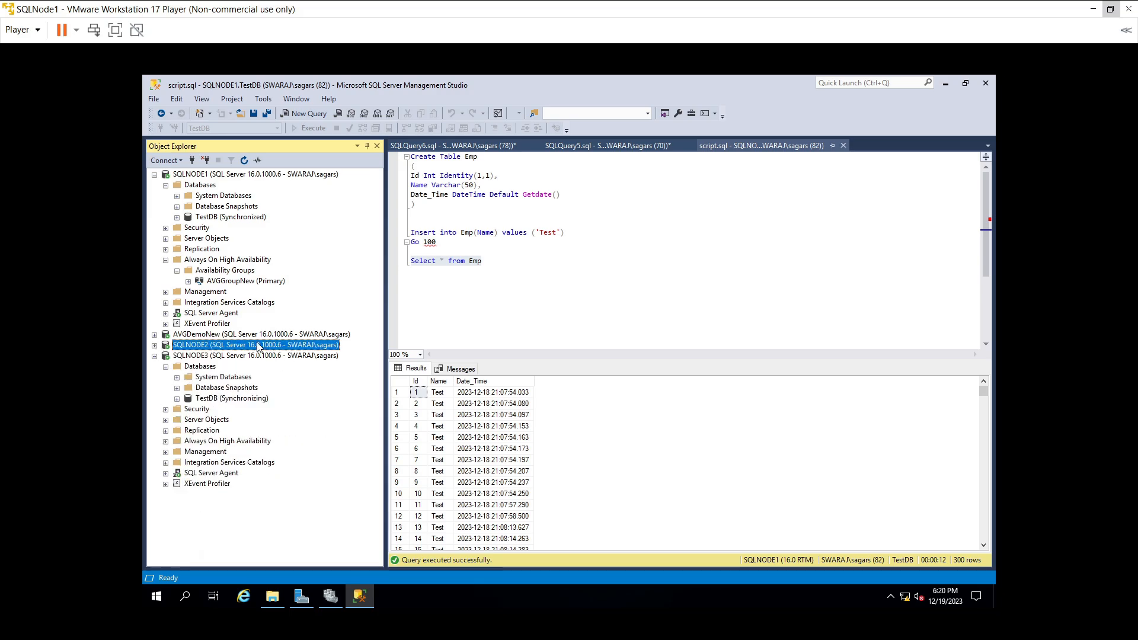
pyautogui.click(266, 453)
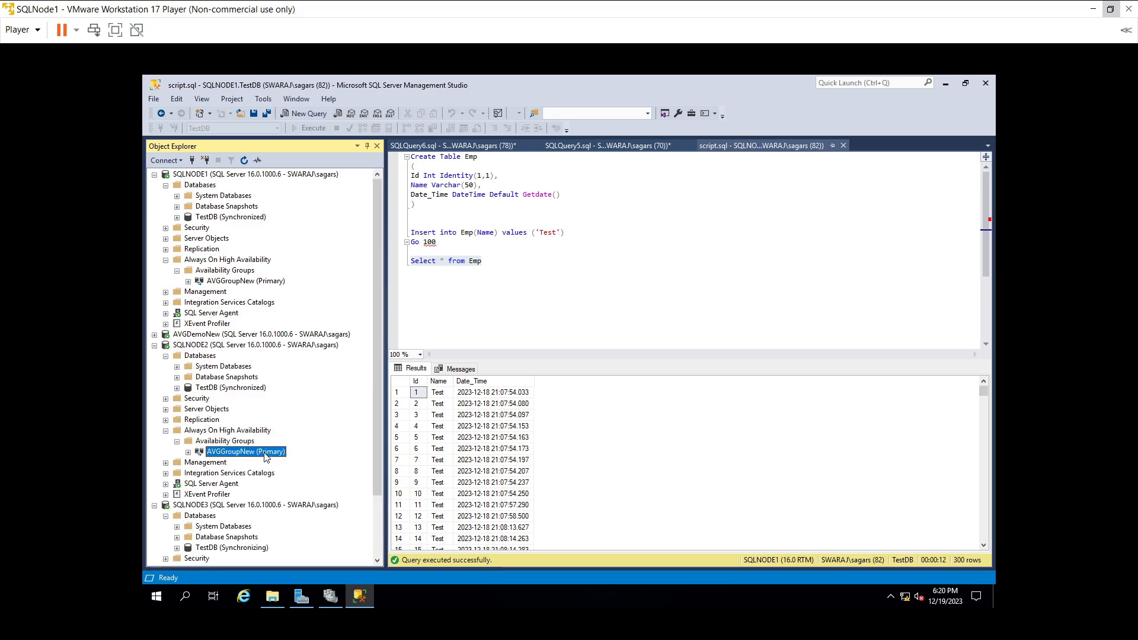
pyautogui.click(155, 175)
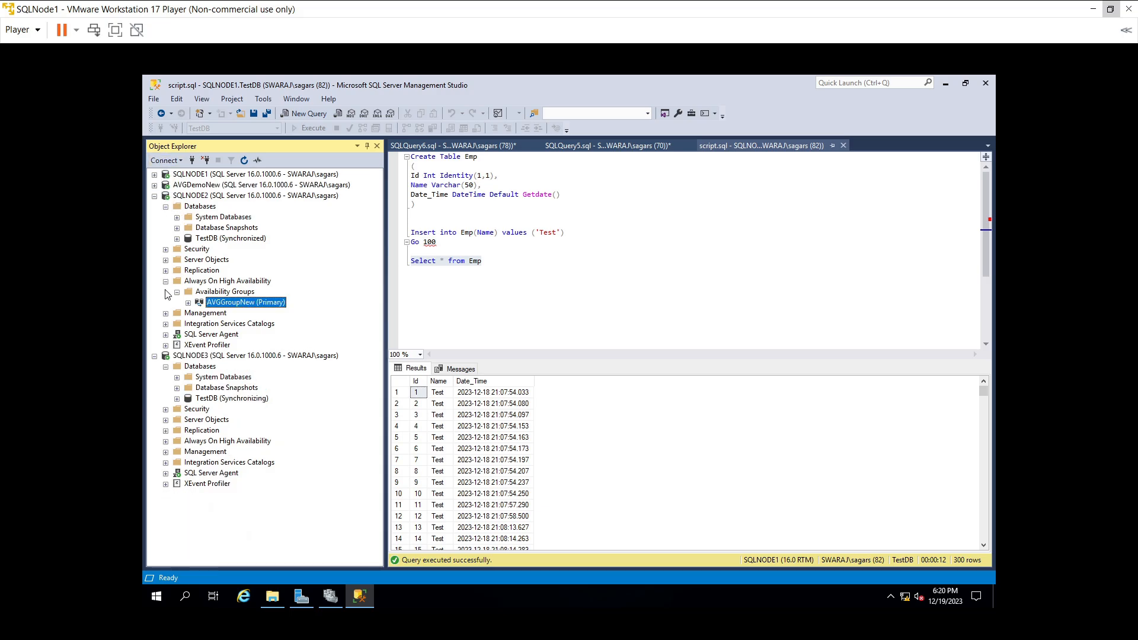
pyautogui.click(154, 195)
# - Show the Always On dashboard through the AVGDemoNew connection, and examine the replica roles of AVGGroupNew with the Role column widened
pyautogui.doubleClick(205, 185)
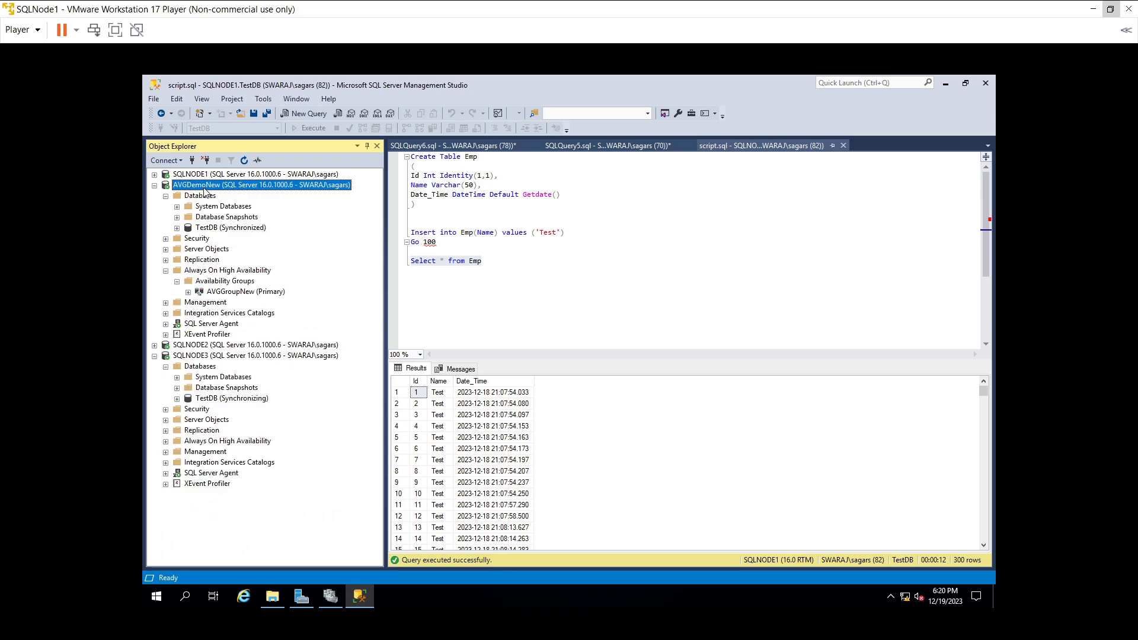
pyautogui.rightClick(241, 273)
pyautogui.click(272, 308)
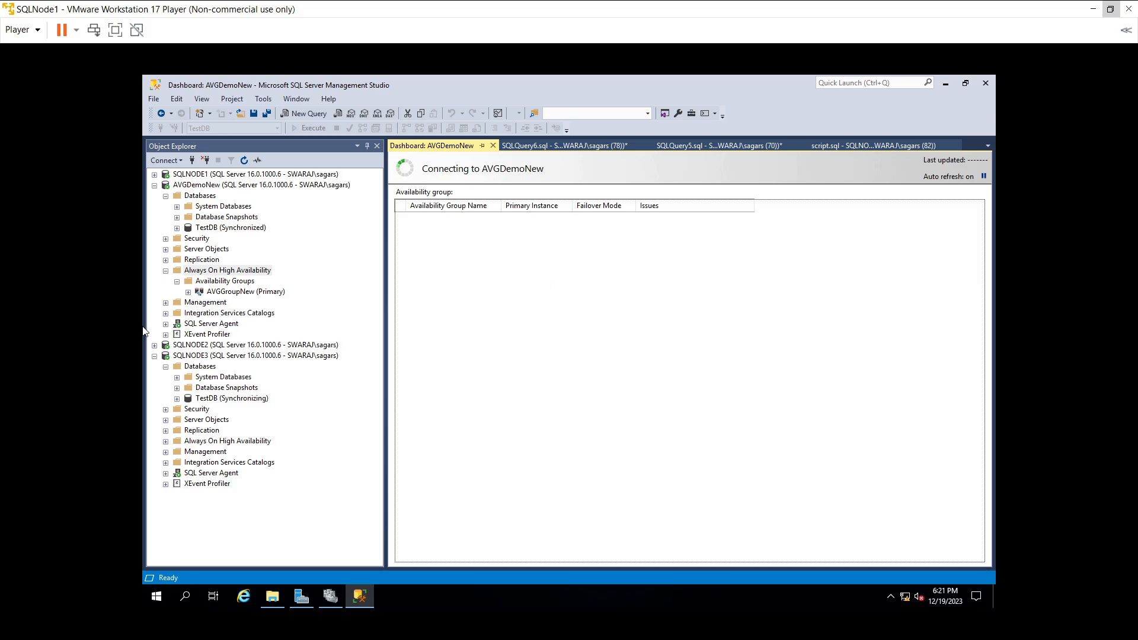
pyautogui.click(419, 218)
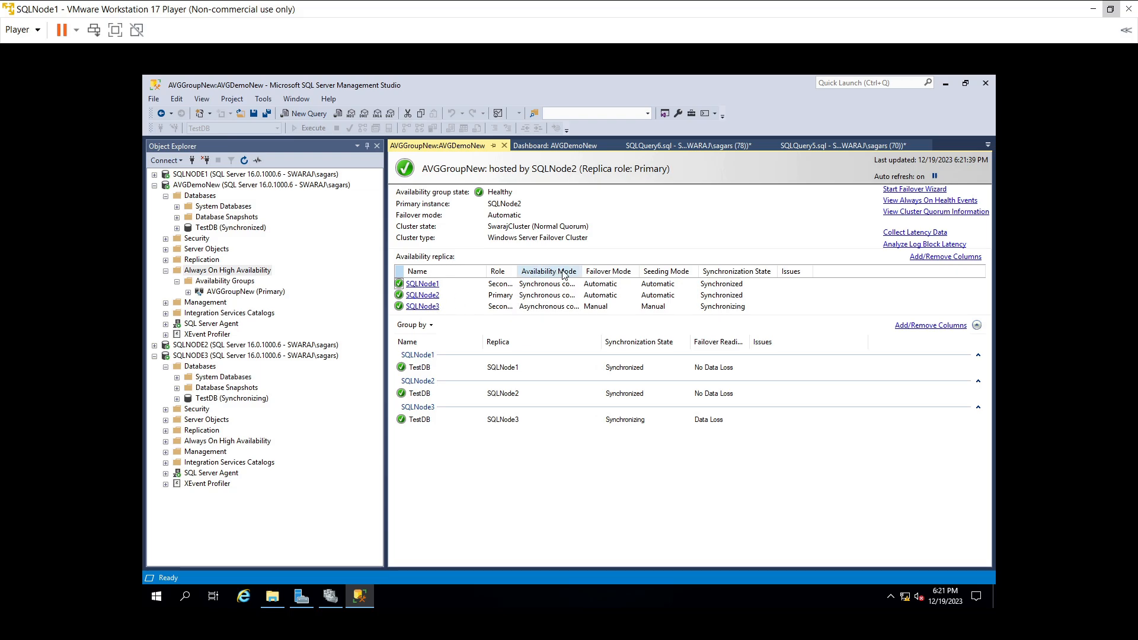
pyautogui.moveTo(519, 271); pyautogui.dragTo(545, 271)
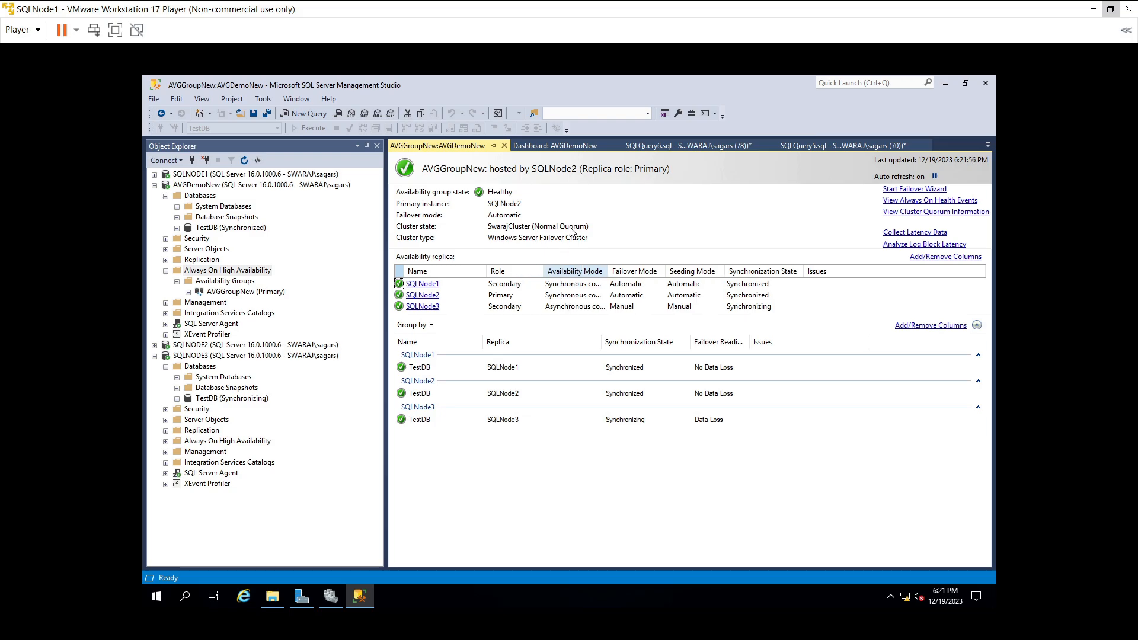